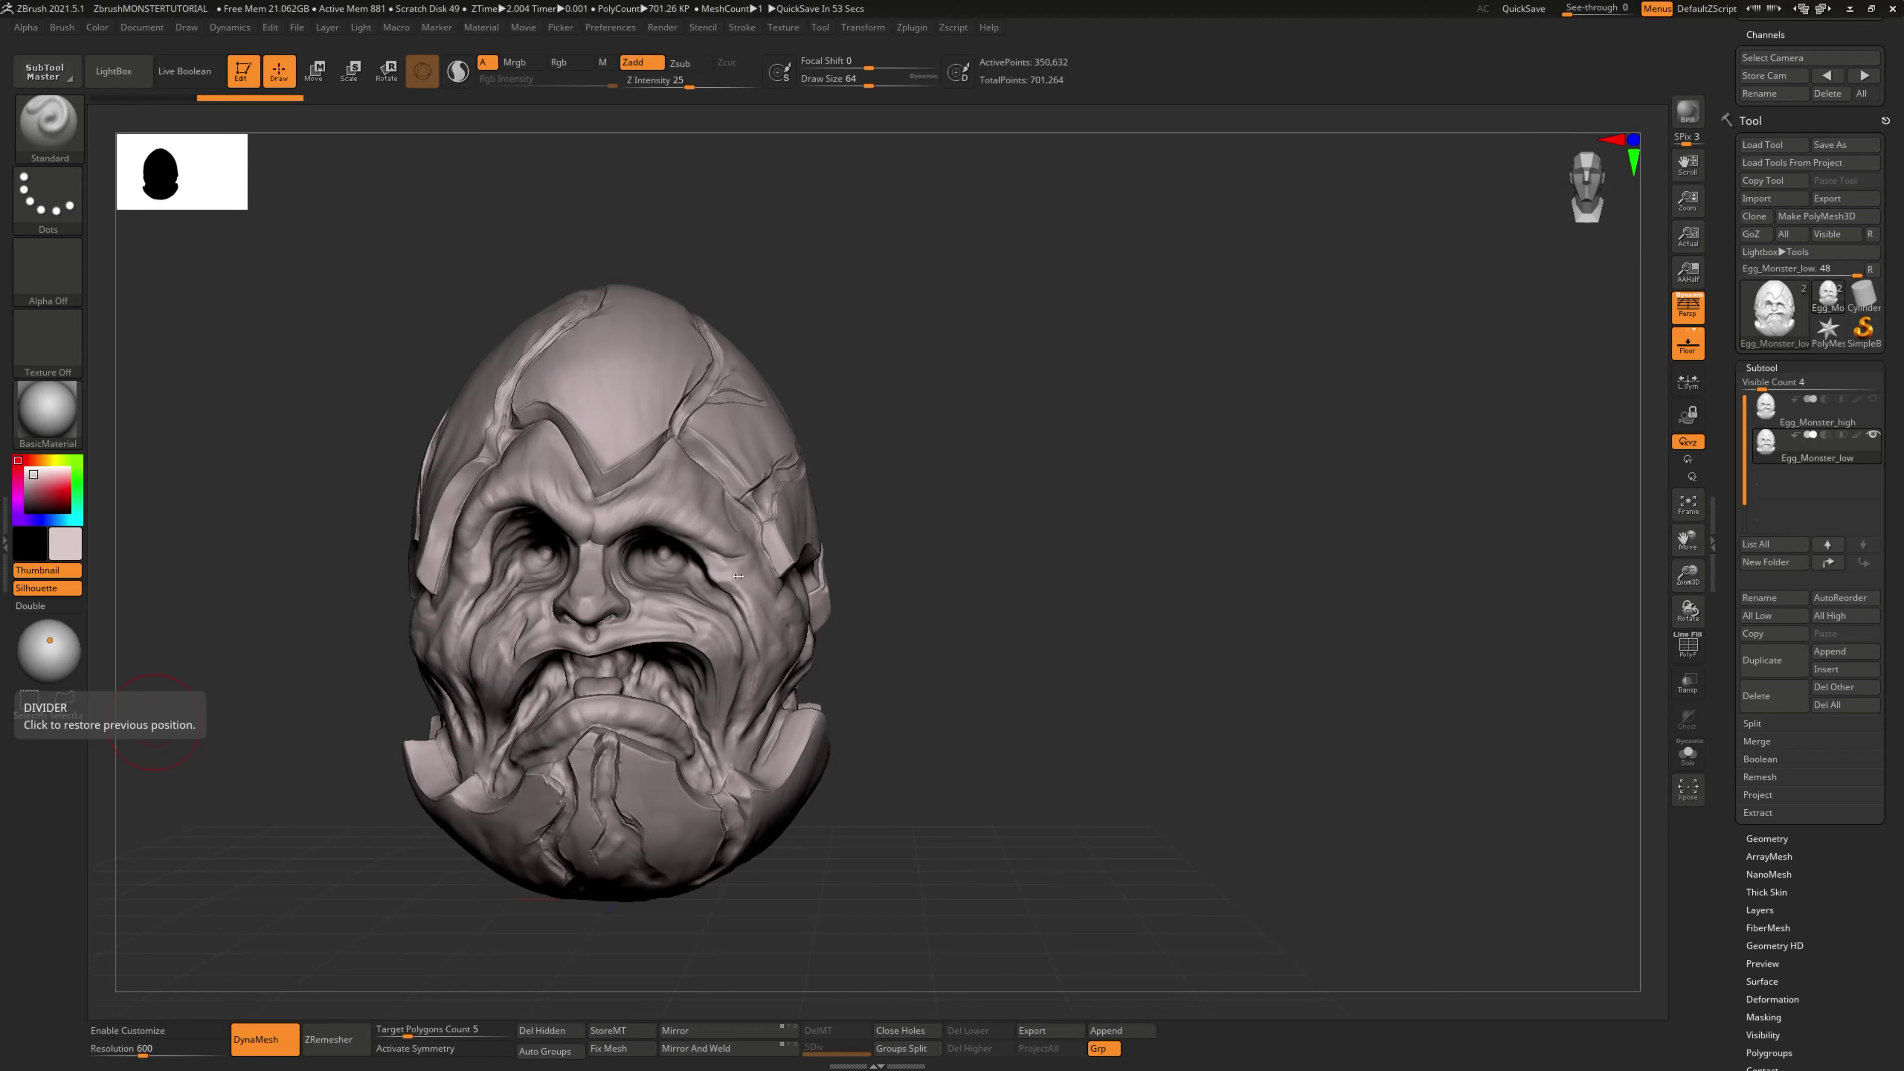
Step: Select the Egg_Monster_low subtool and examine its wireframe density around the forehead and eyes
click(1814, 449)
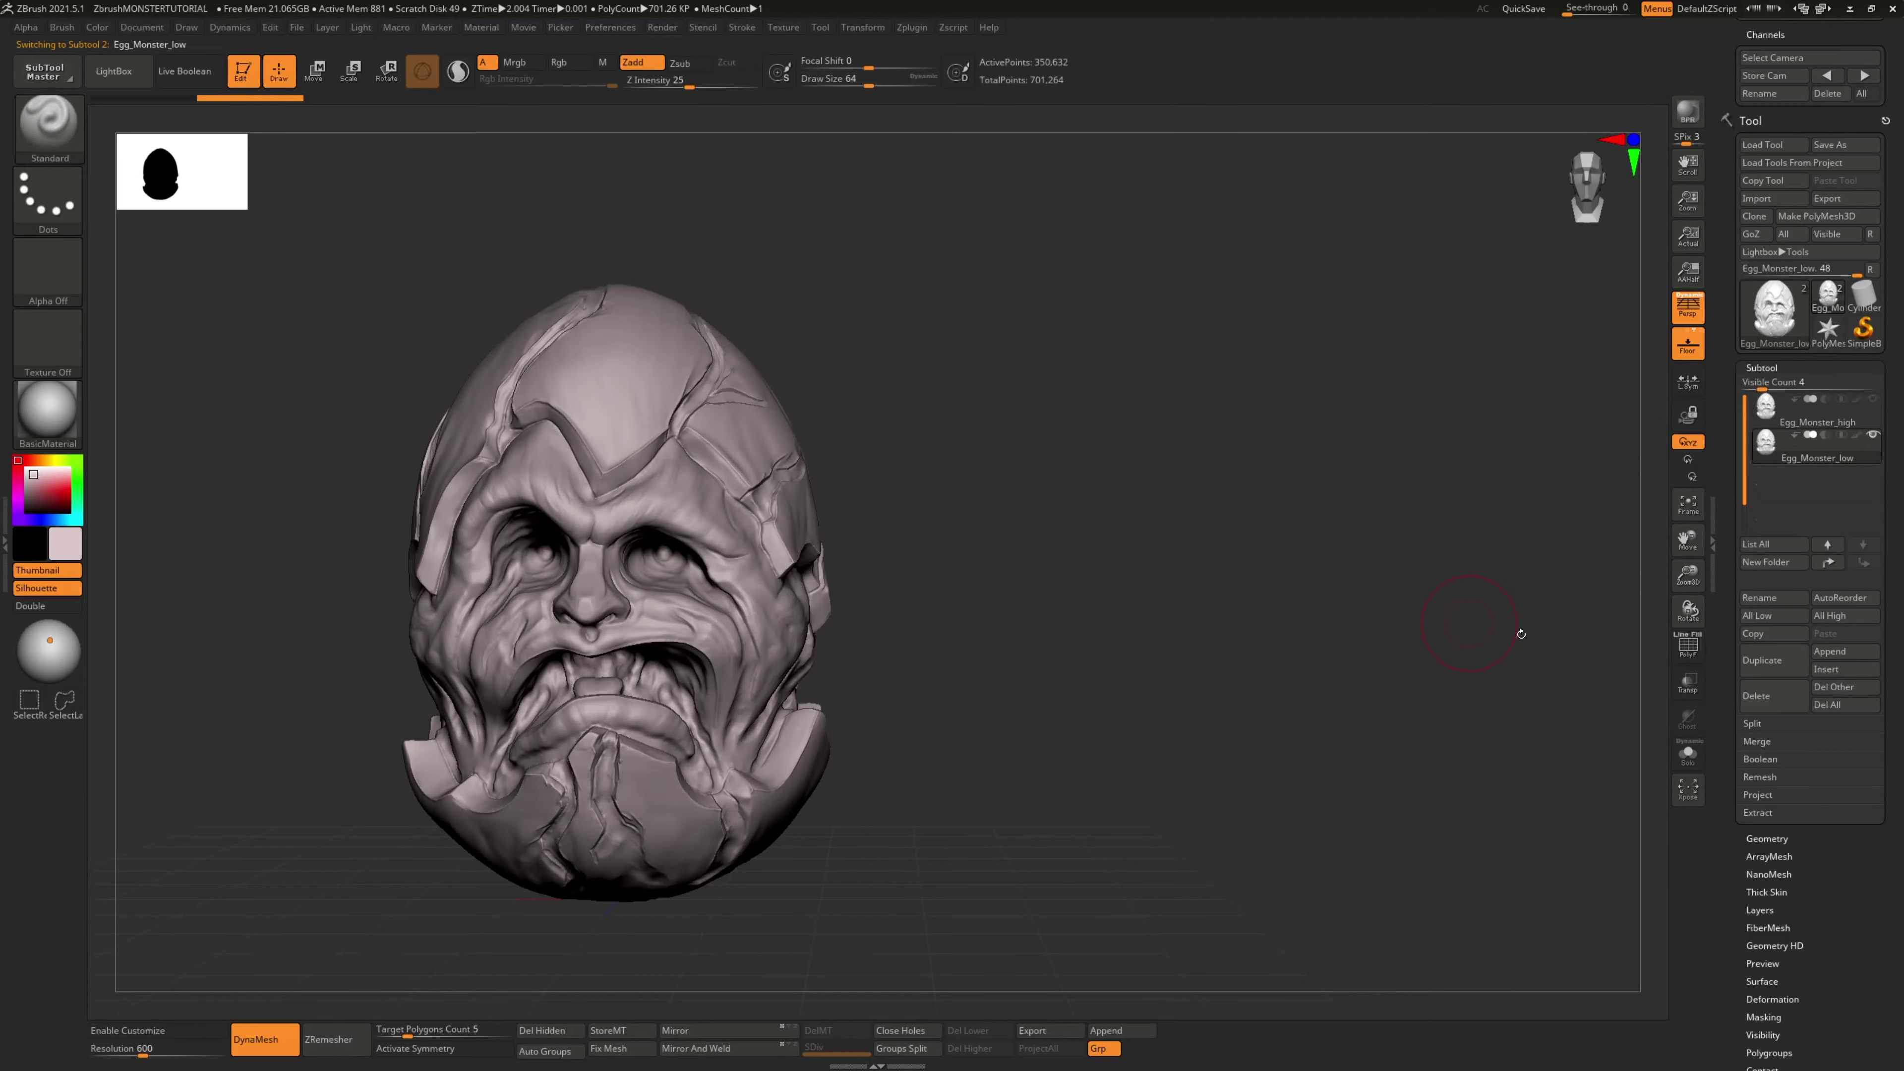
click(1687, 646)
alt+drag(1109, 497, 1362, 675)
click(924, 30)
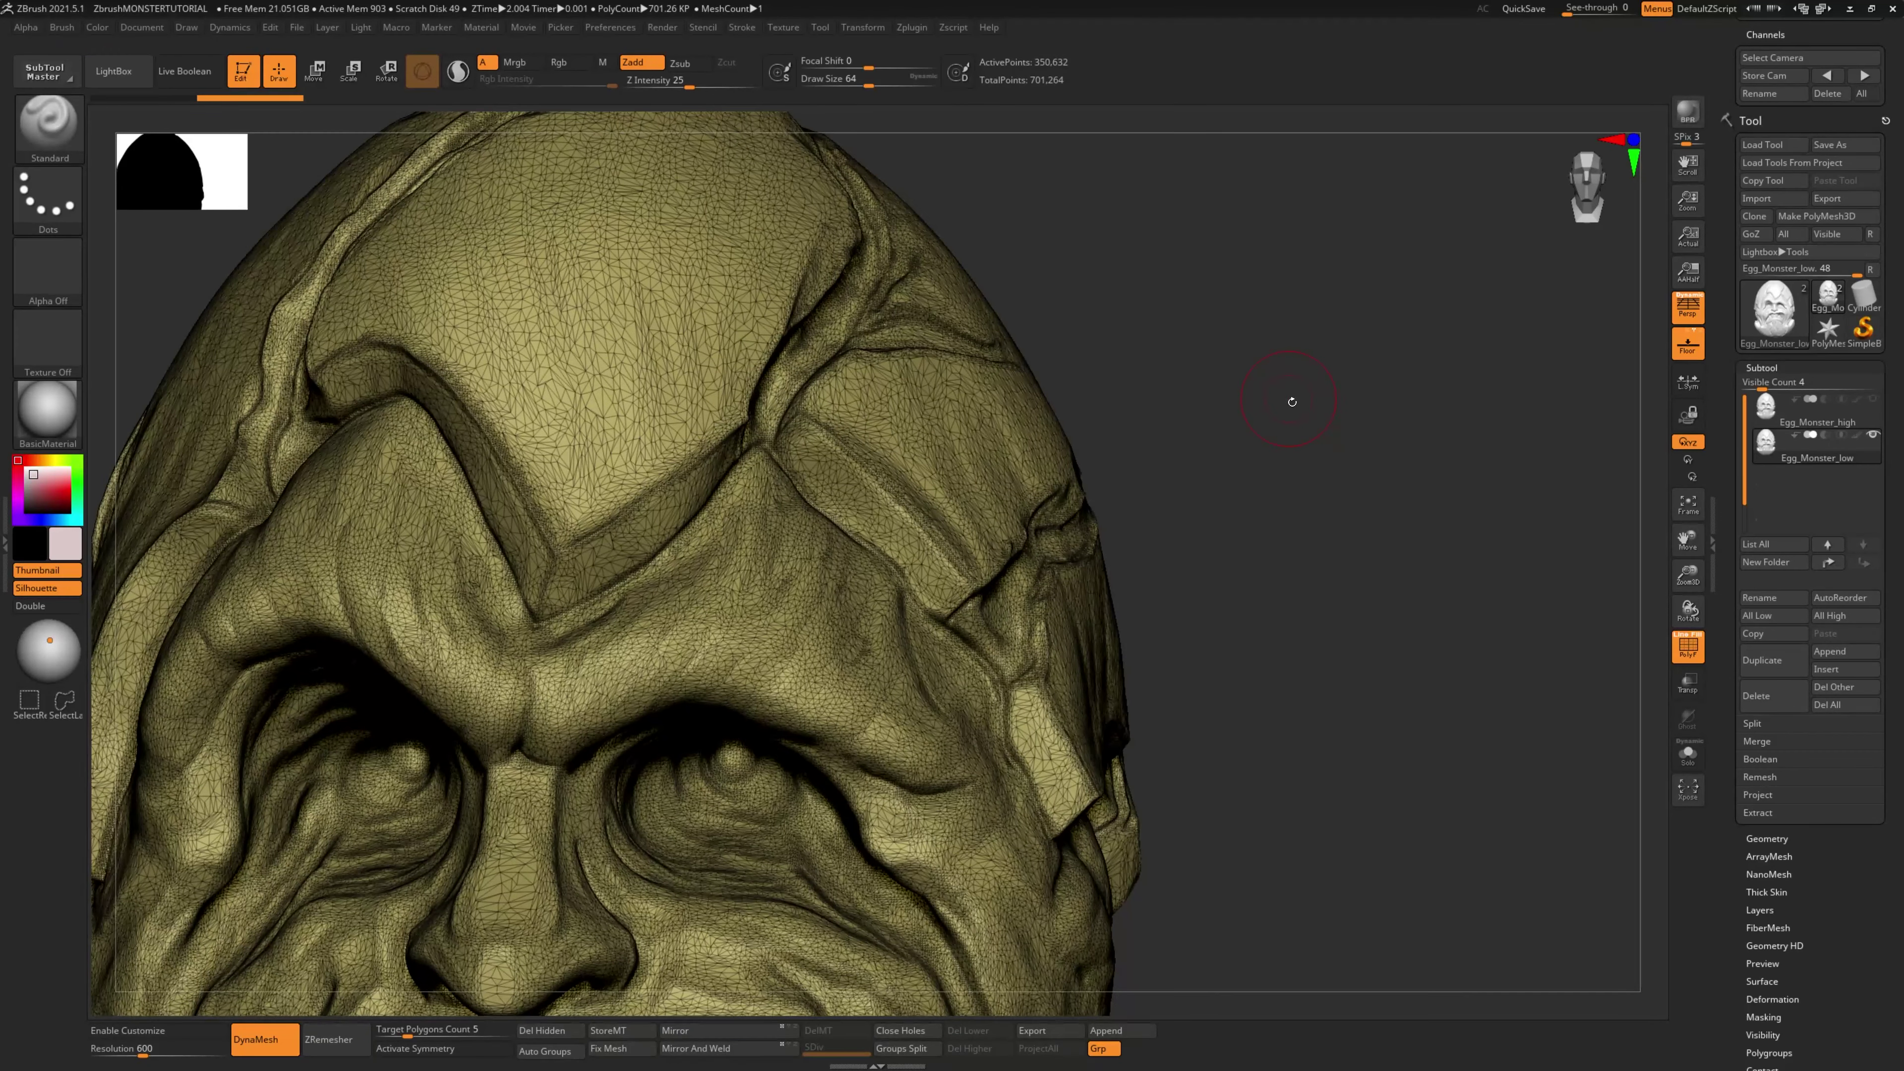
ctrl+right_drag(1283, 395, 1136, 389)
alt+right_drag(1026, 732, 1153, 299)
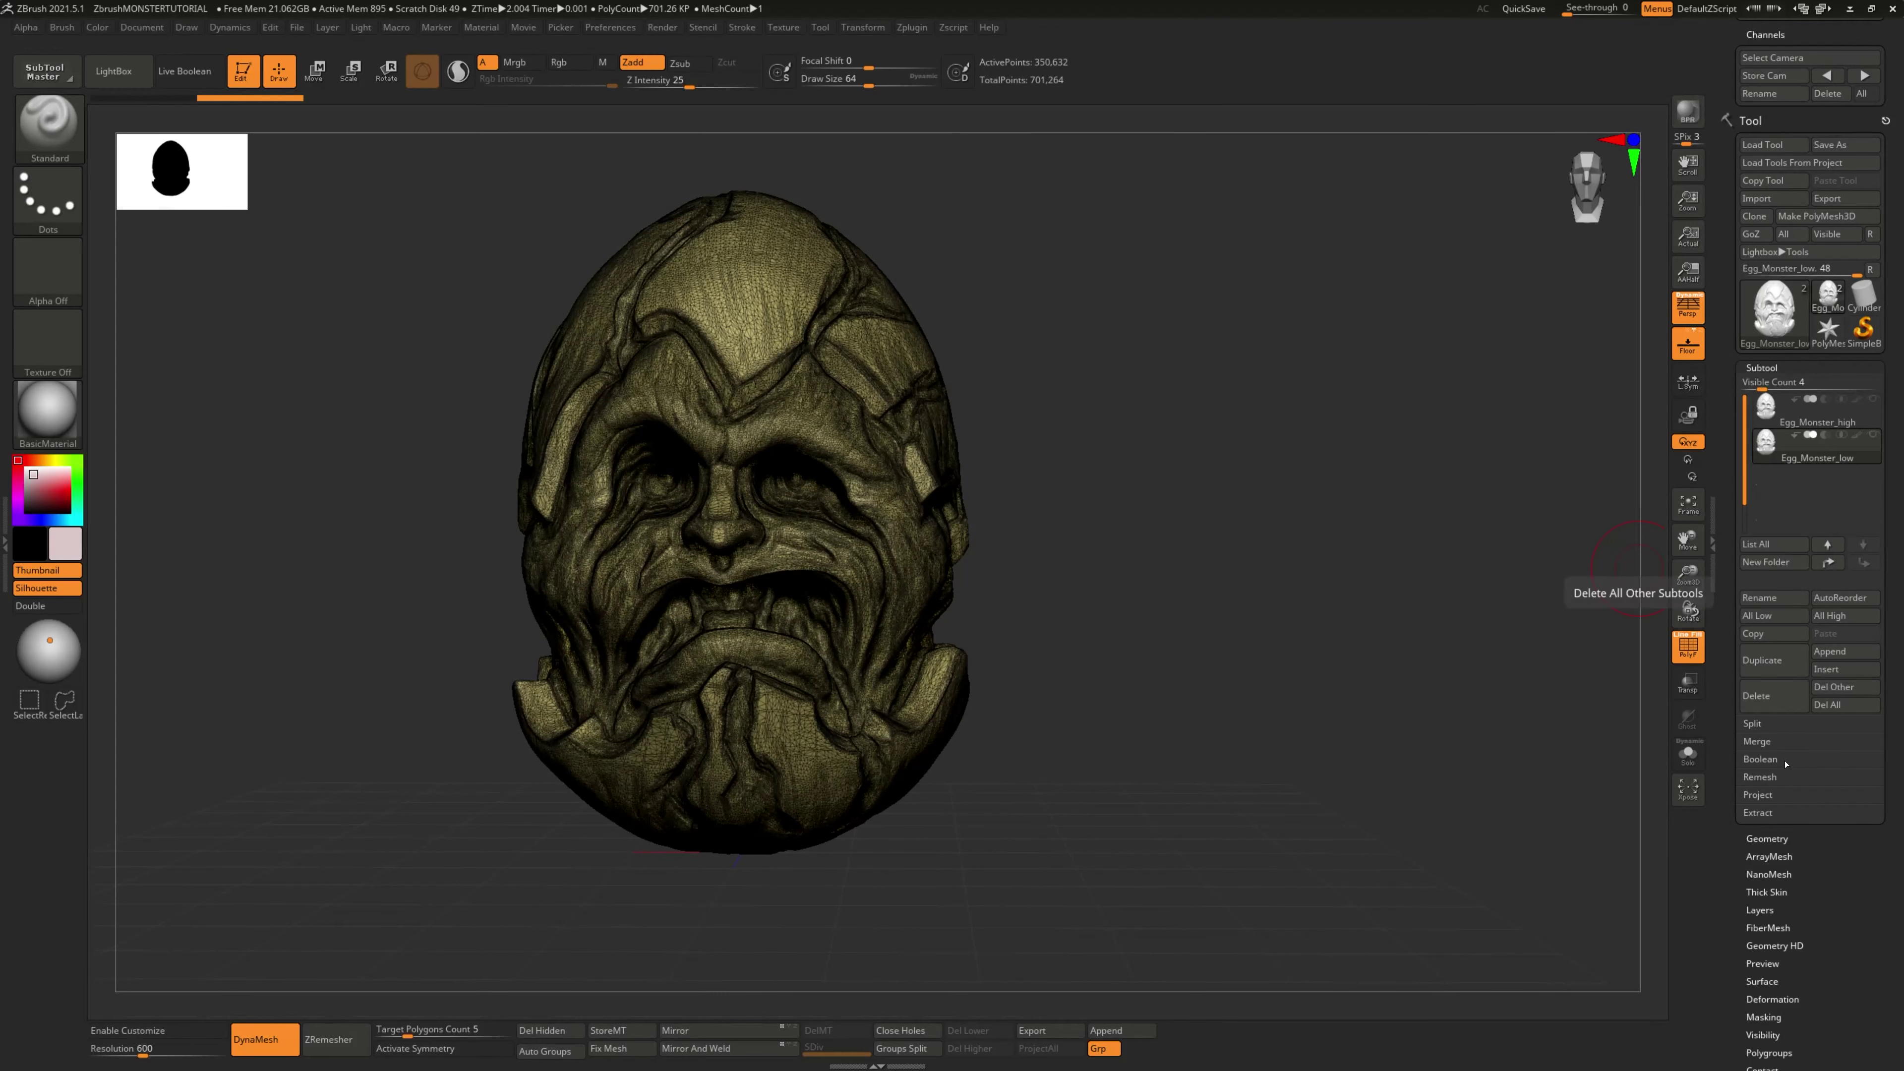
click(1687, 649)
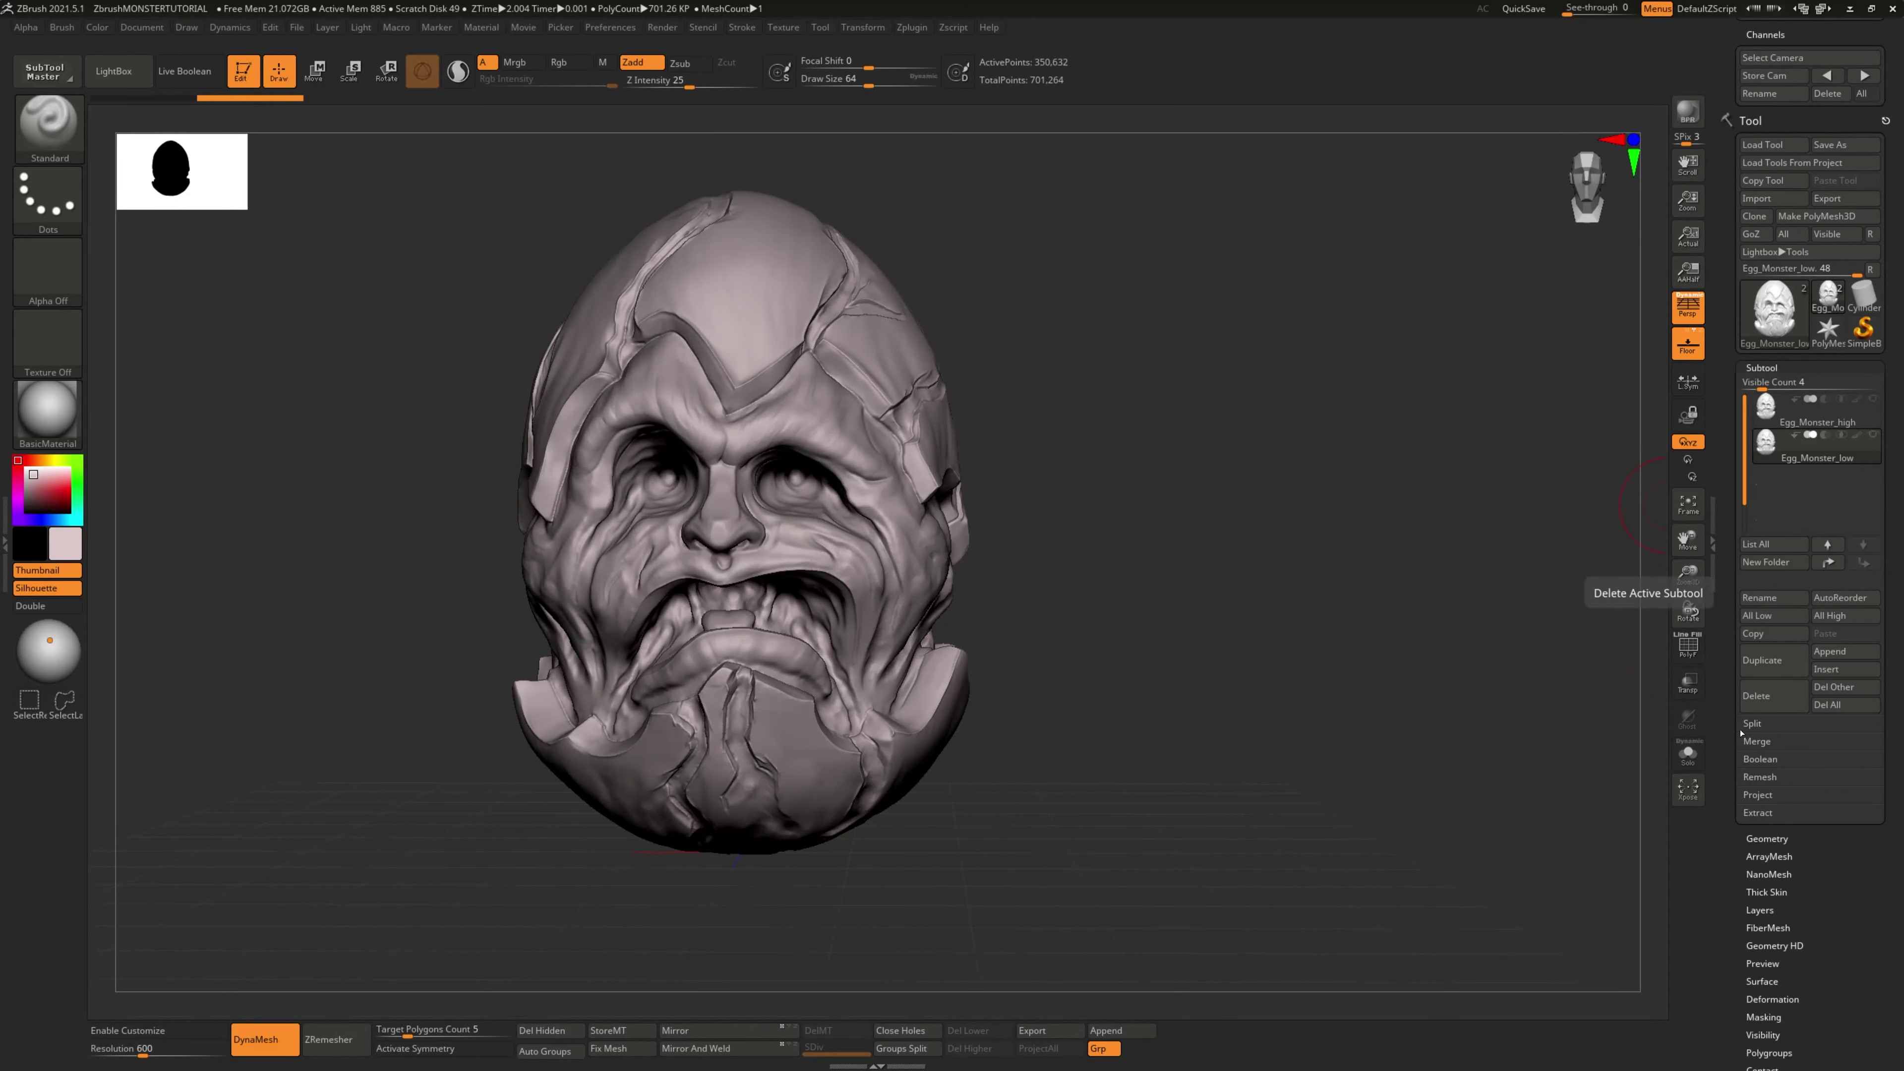
Step: Enable KeepCreases and DetectEdges in the ZRemesher geometry settings and remesh Egg_Monster_low with a target polygons count of 5
drag(1725, 765, 1734, 646)
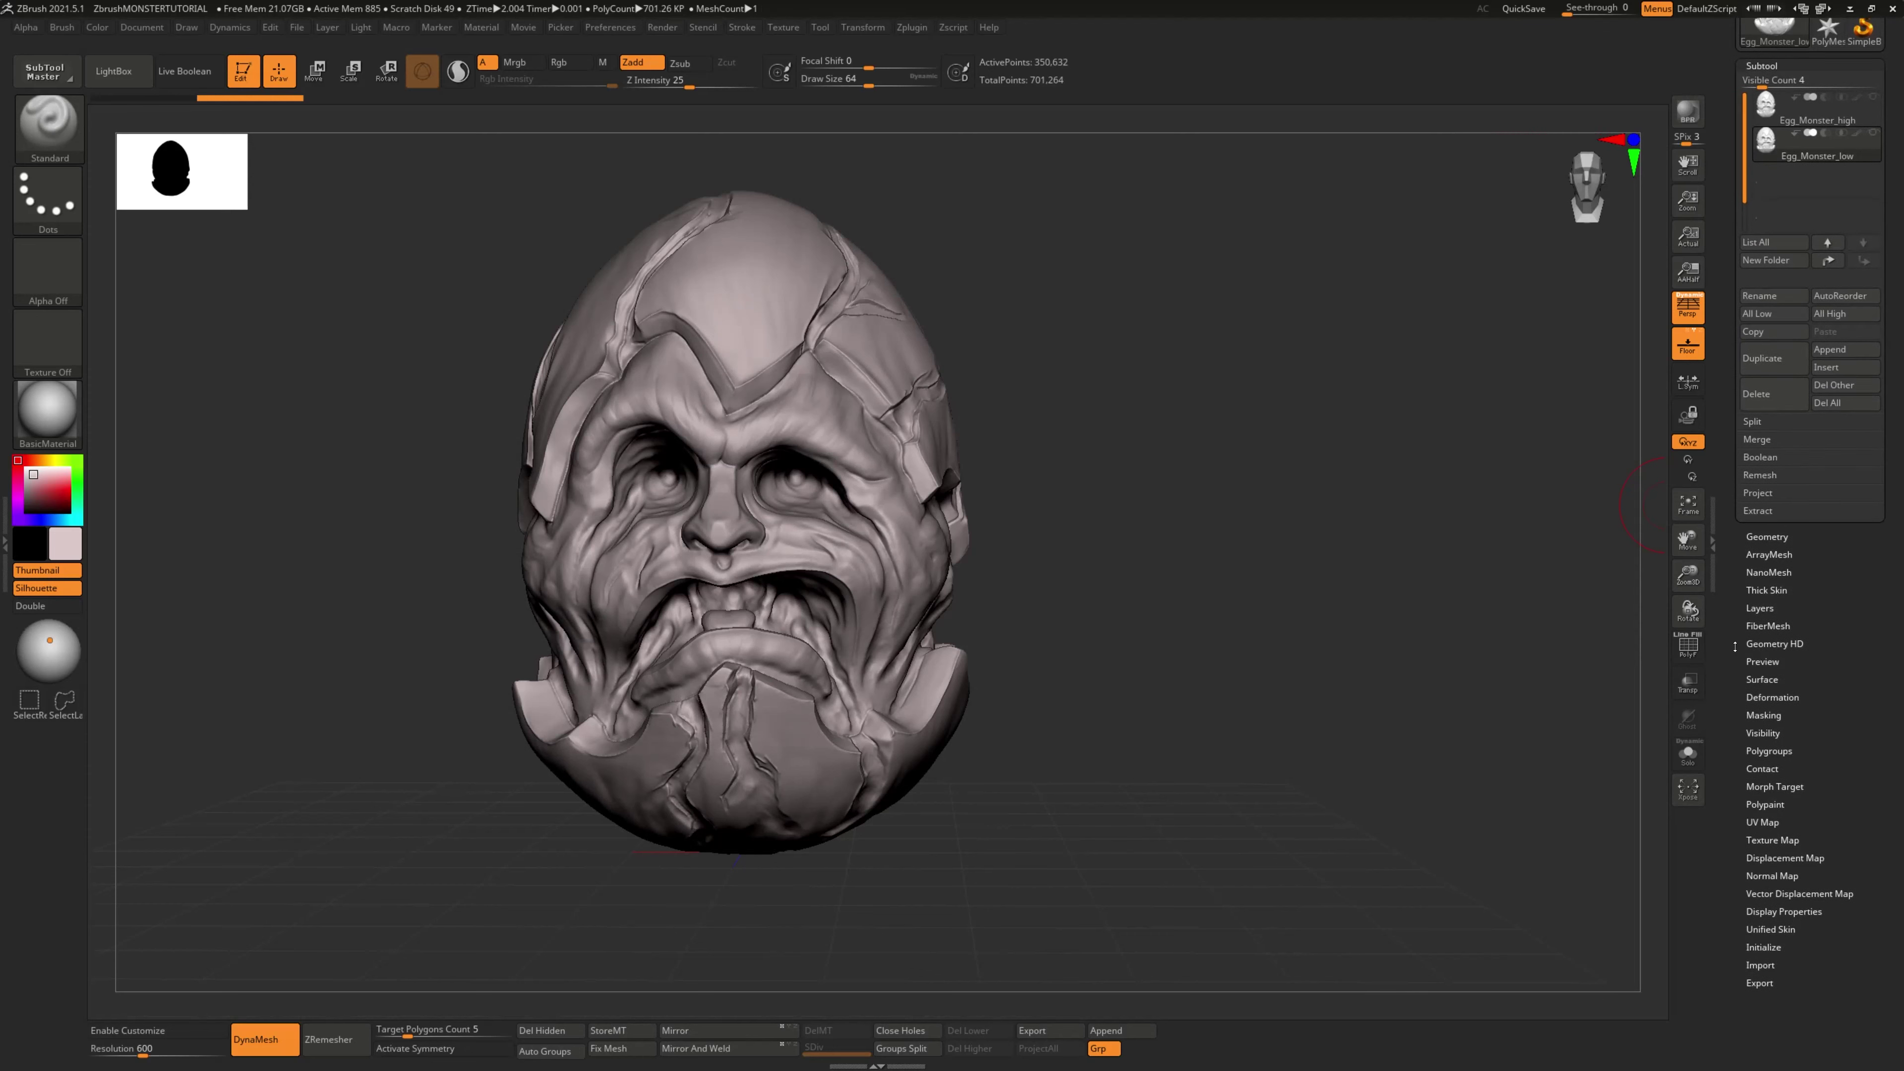
click(1772, 537)
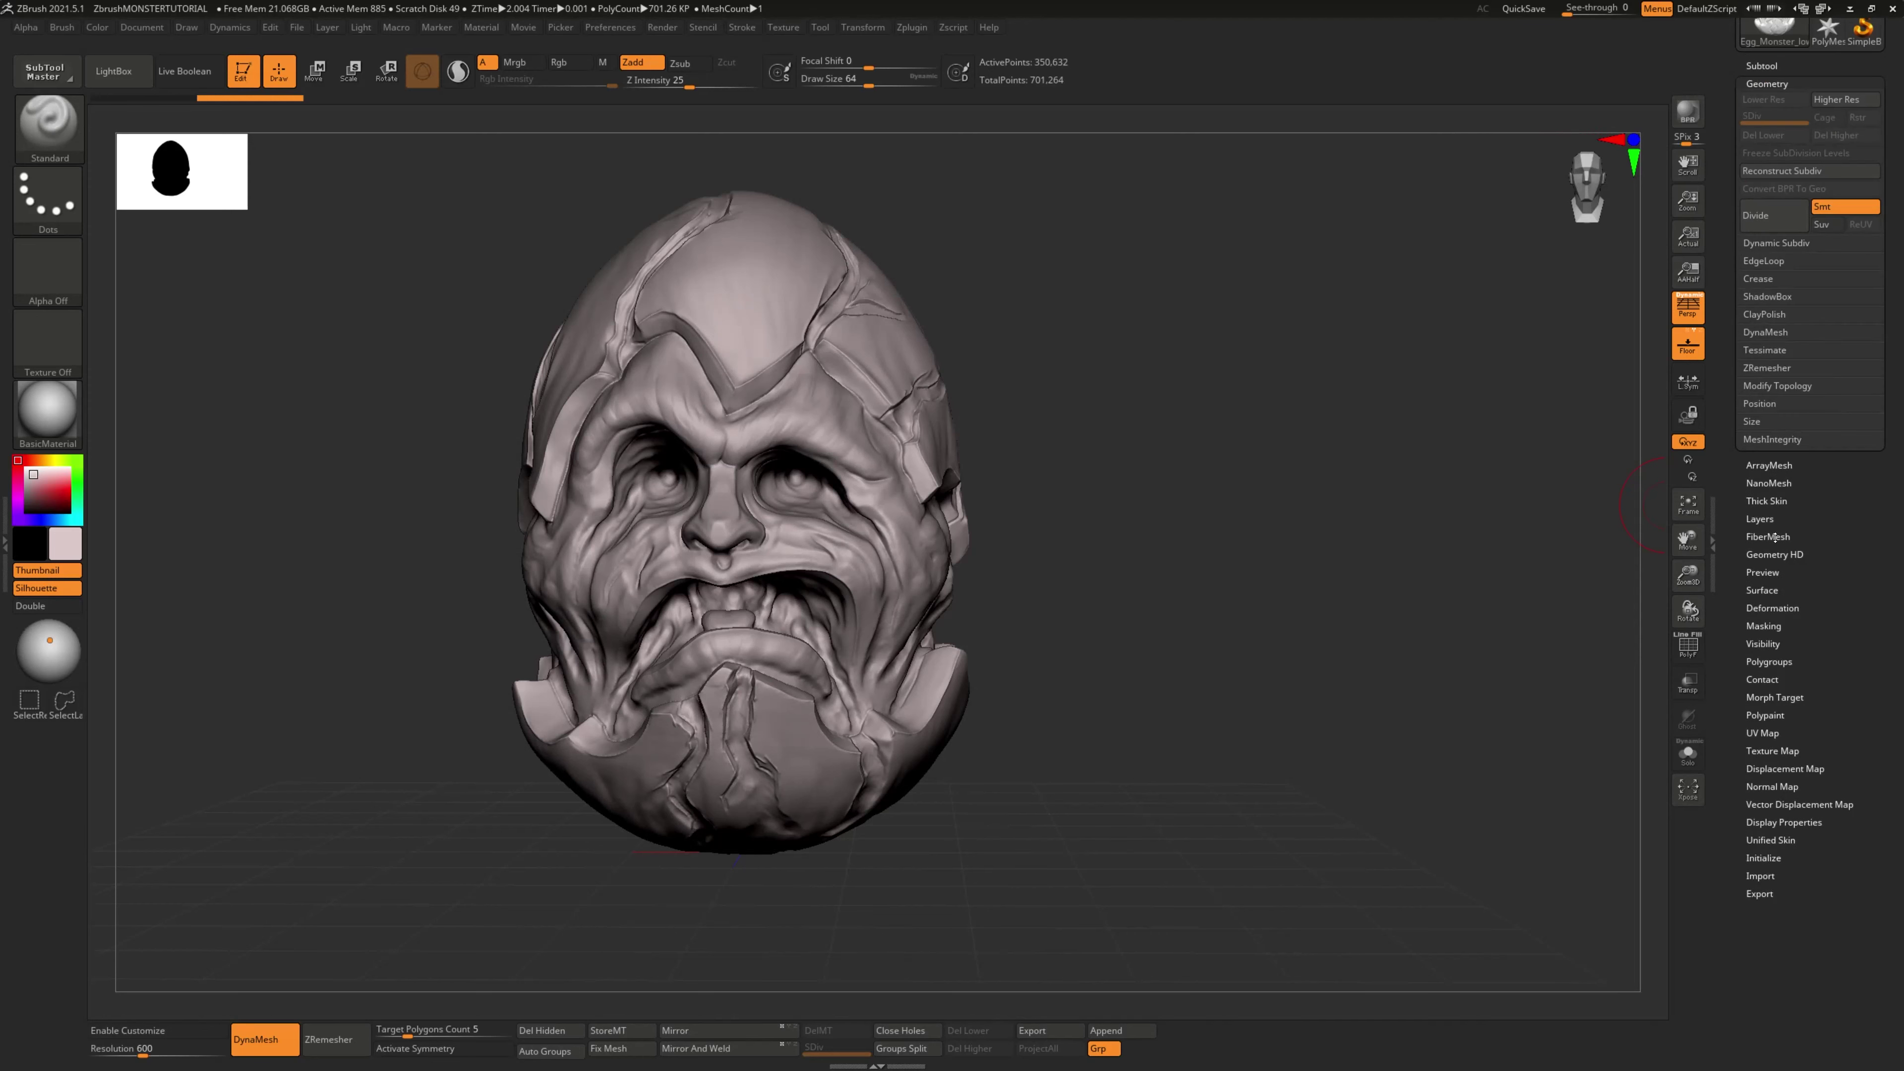
click(1755, 367)
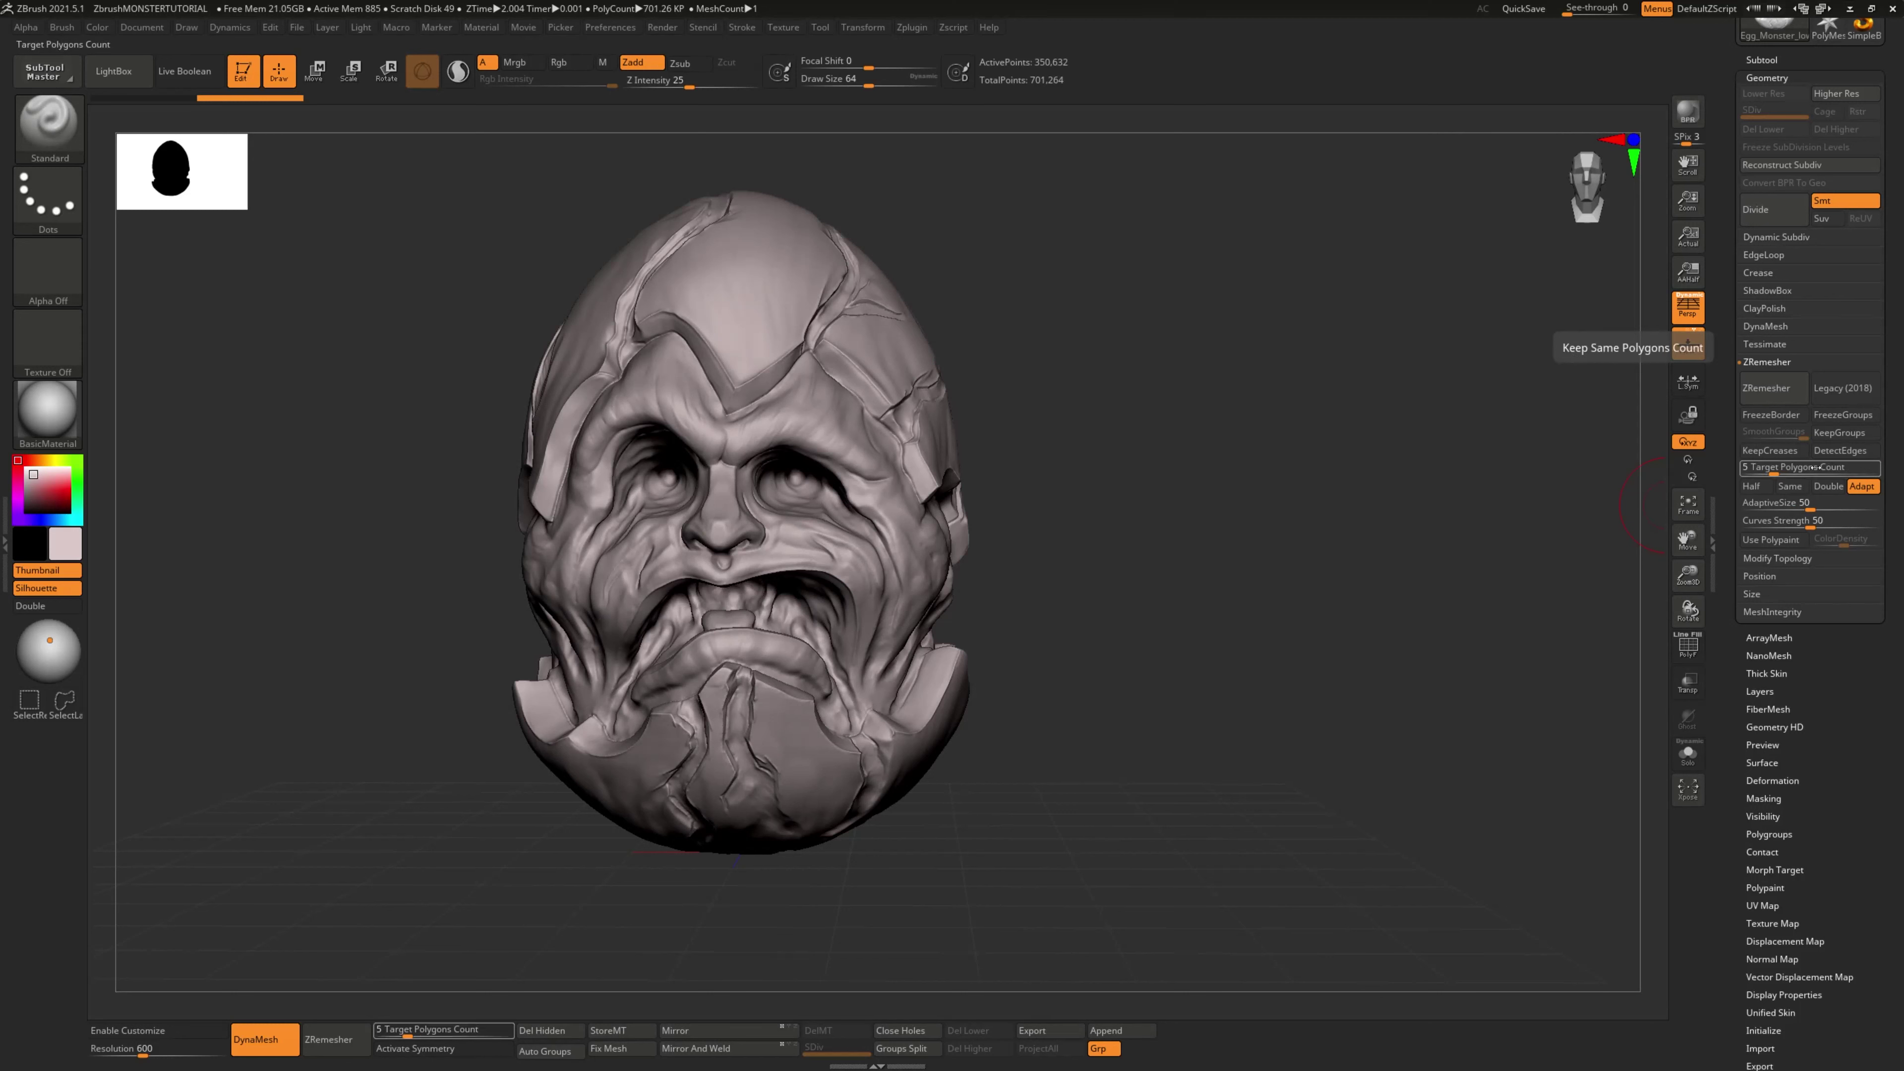
click(1836, 452)
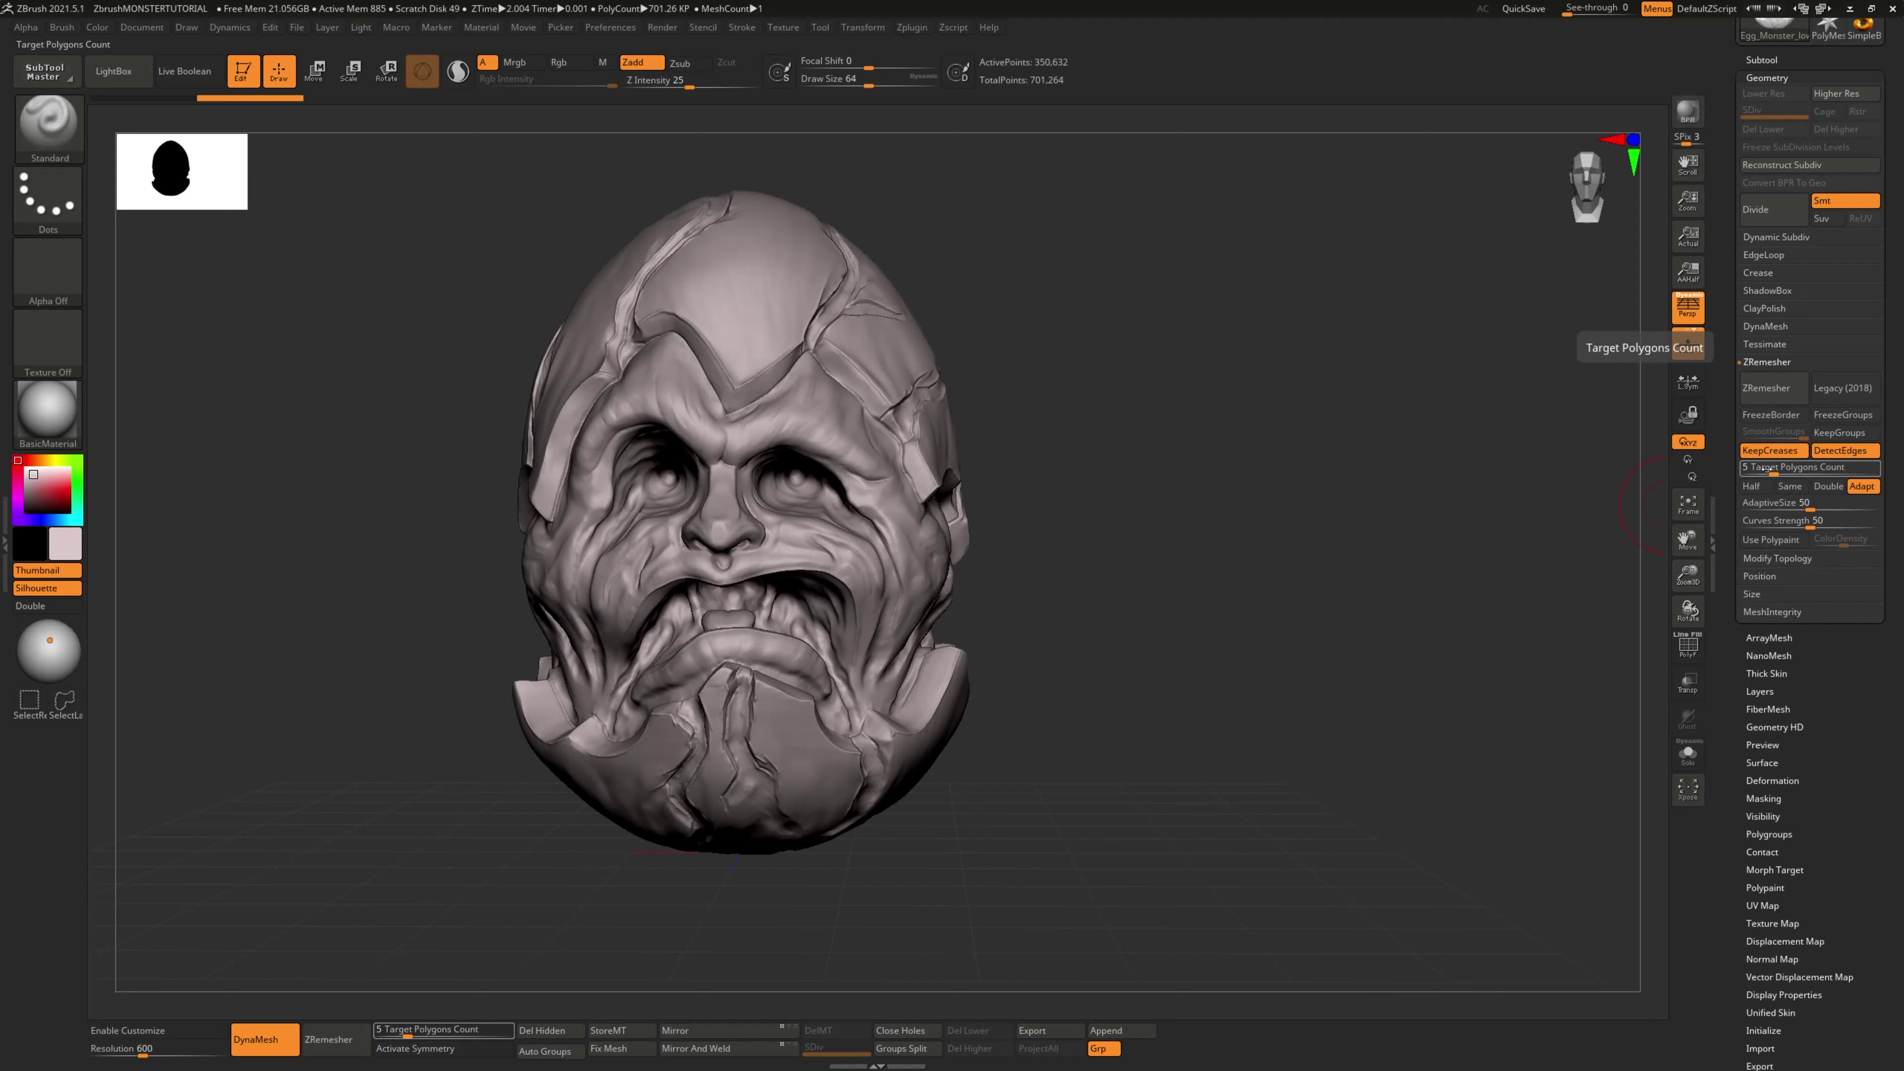
click(1770, 388)
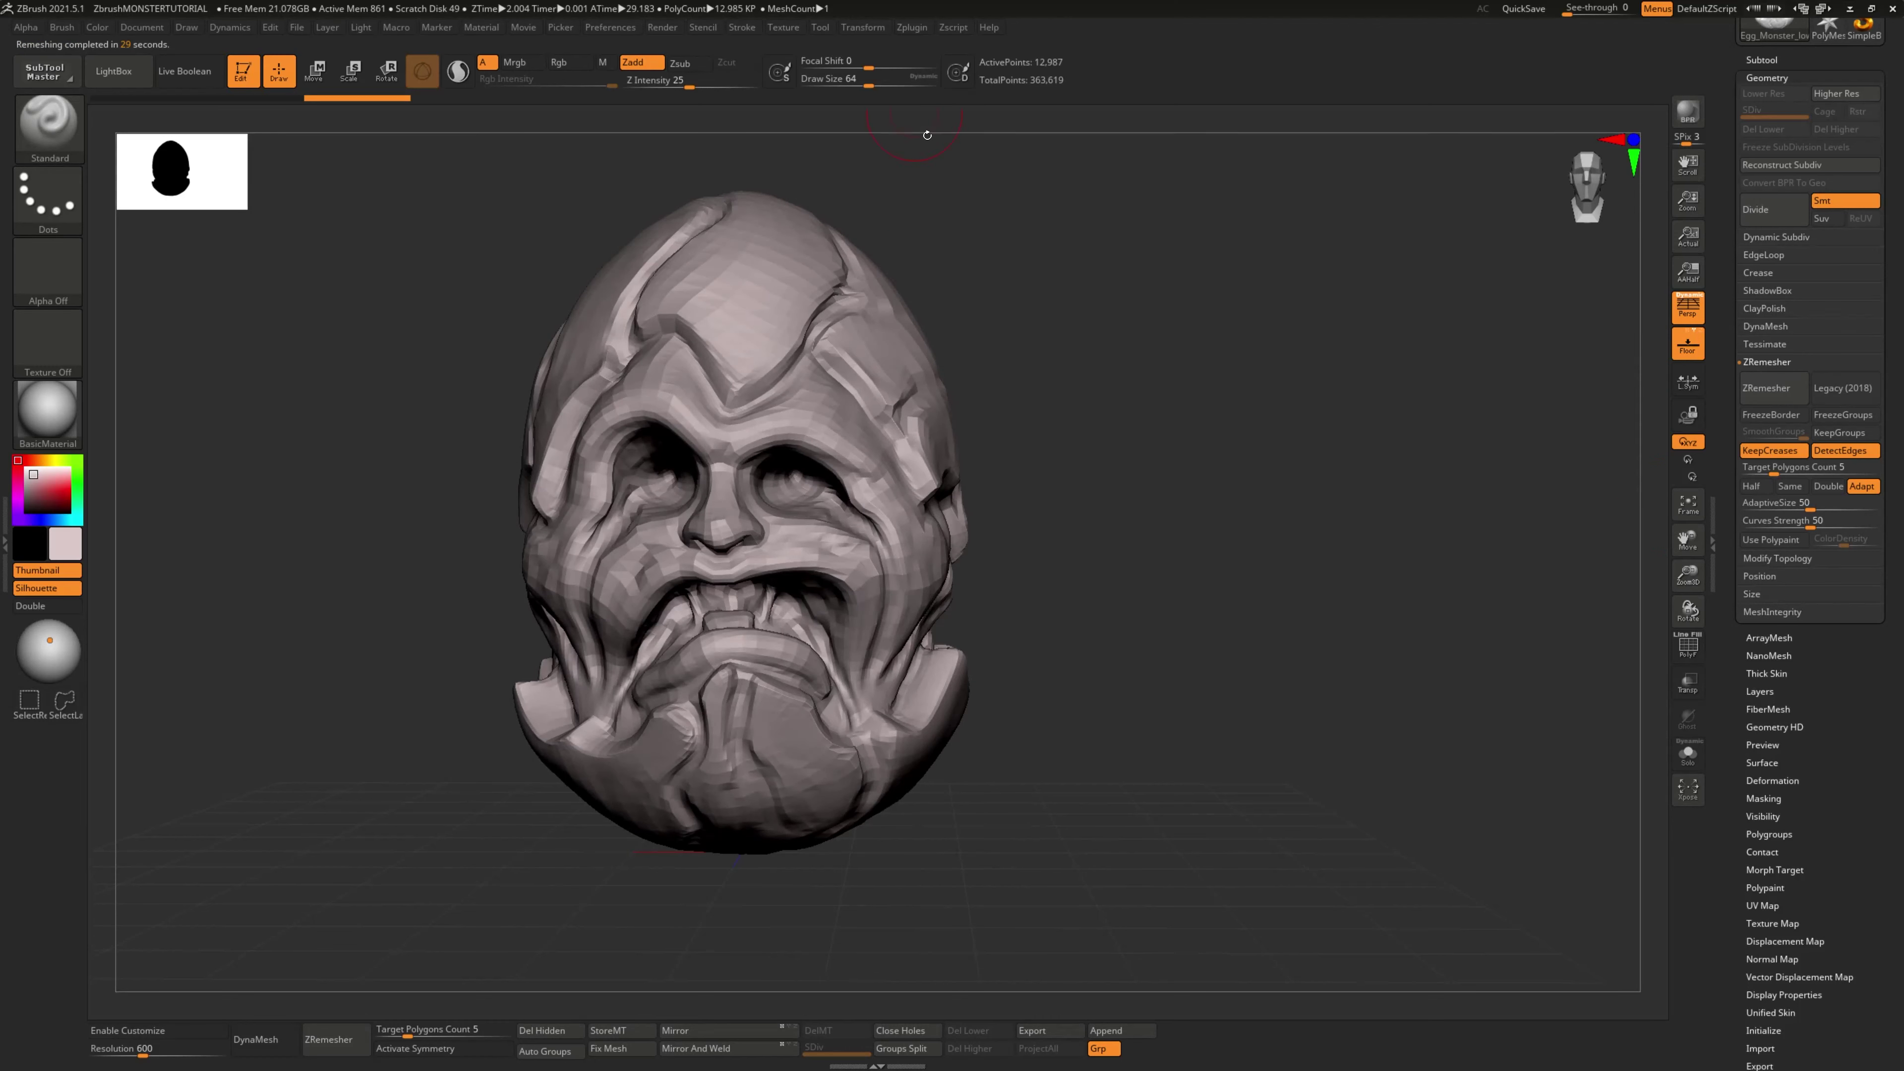
Step: Examine the remeshed head from the front, above and behind to check how its shapes held up
drag(1245, 450, 1173, 319)
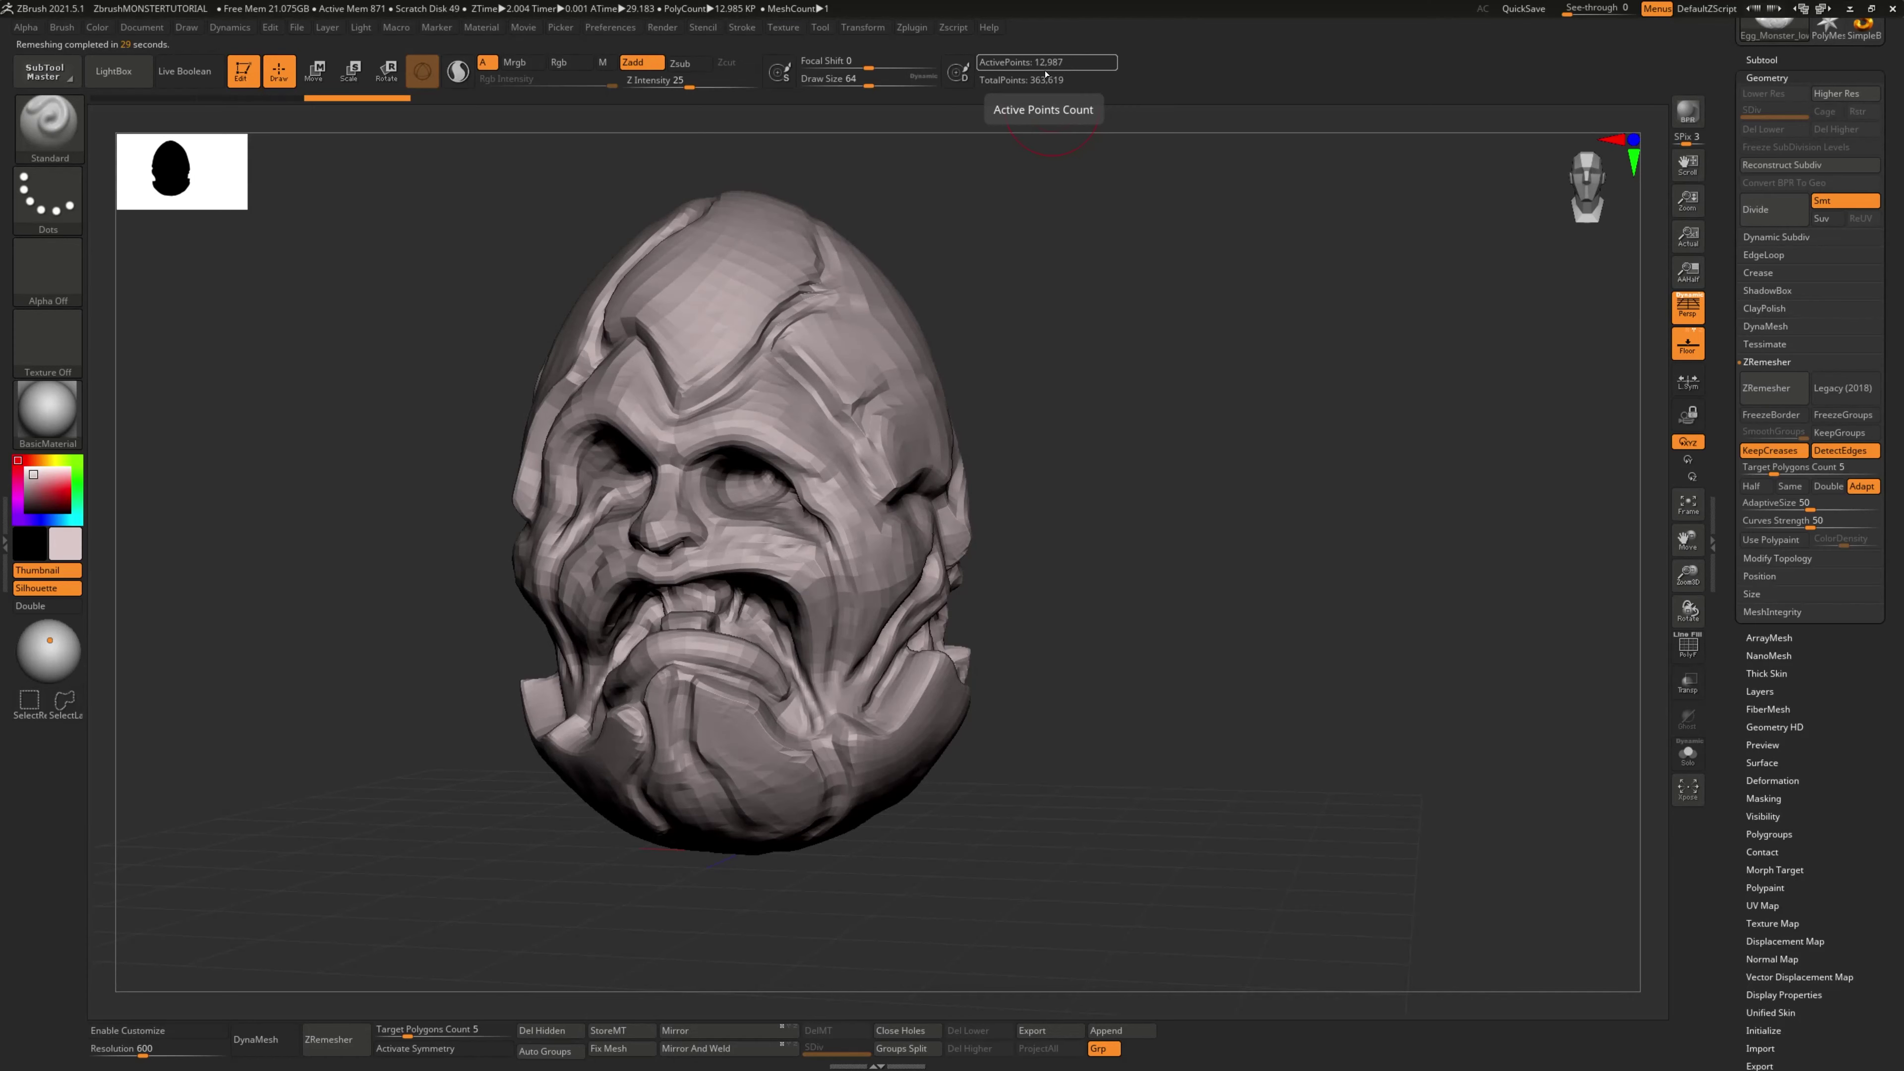
mouse_move(1267, 379)
shift+mouse_down()
mouse_move(1119, 401)
mouse_move(1088, 494)
mouse_move(1109, 523)
shift+mouse_up()
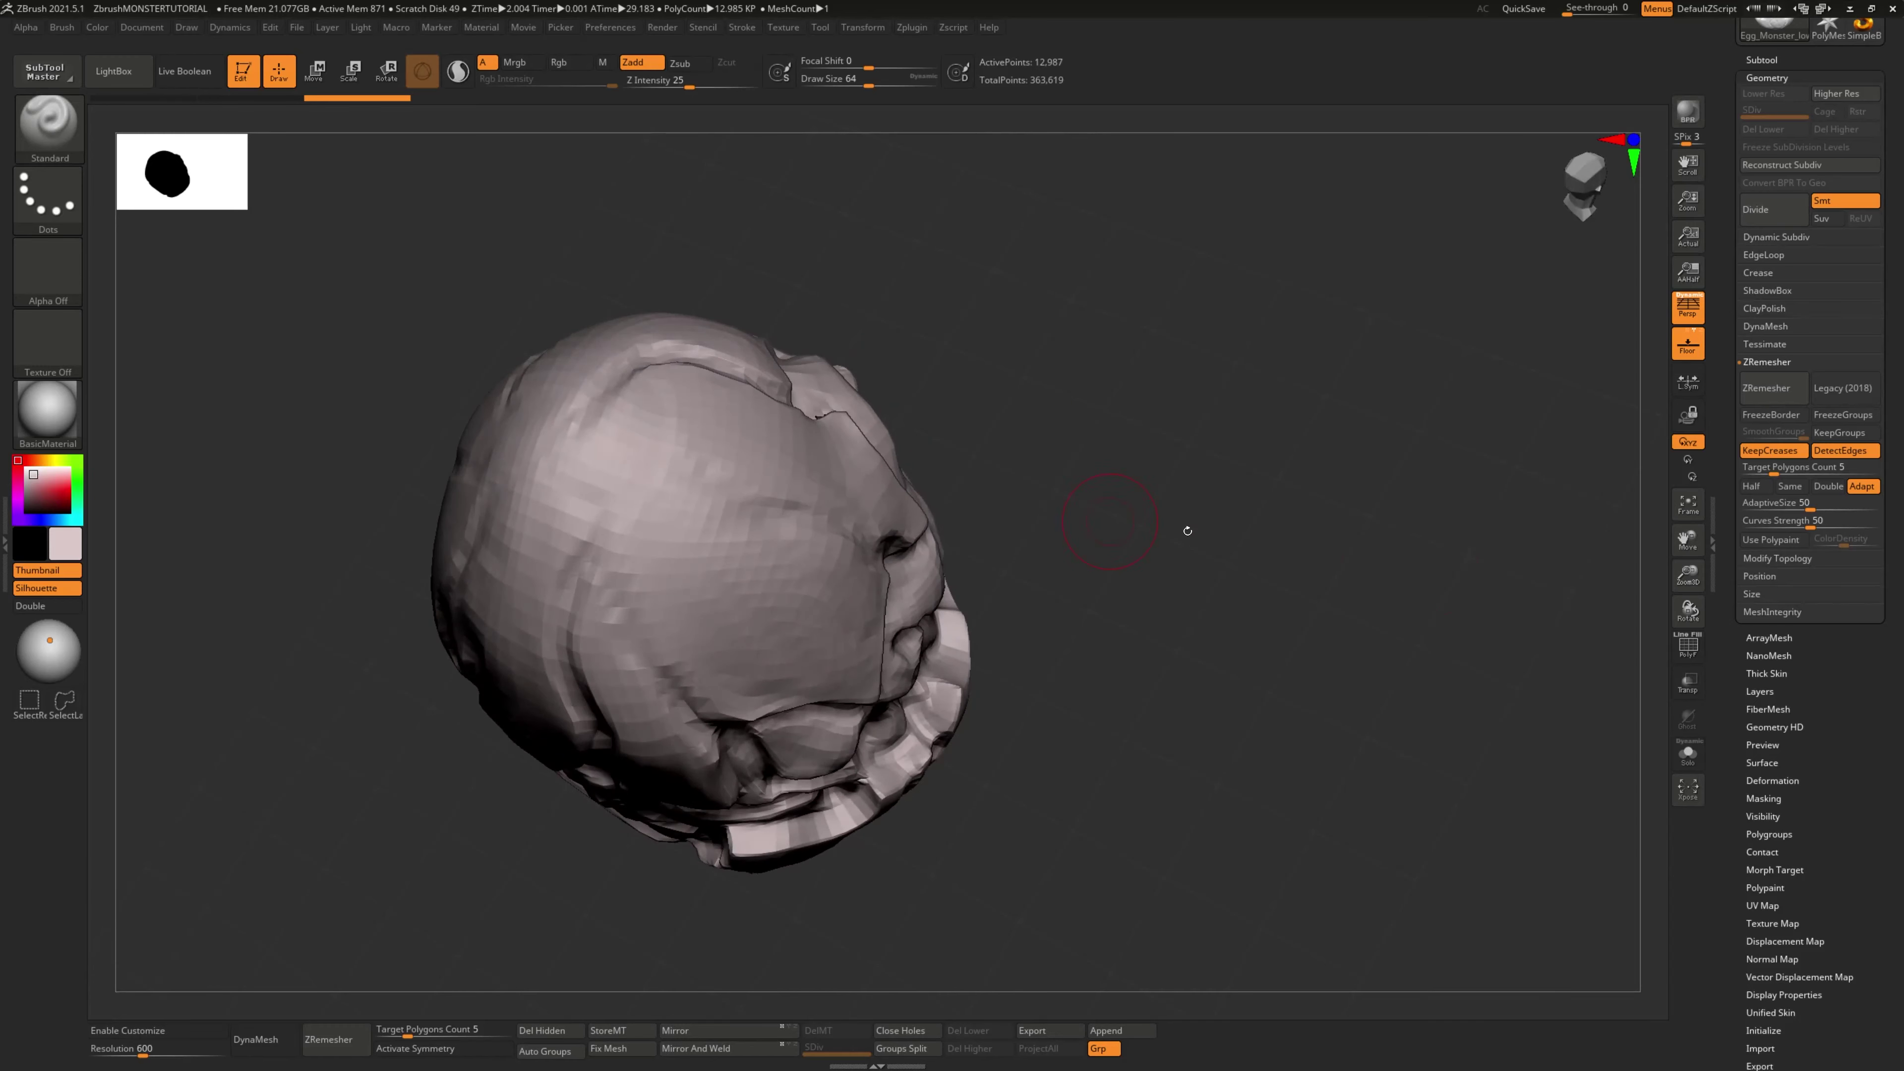
click(1687, 459)
drag(1255, 544, 1234, 524)
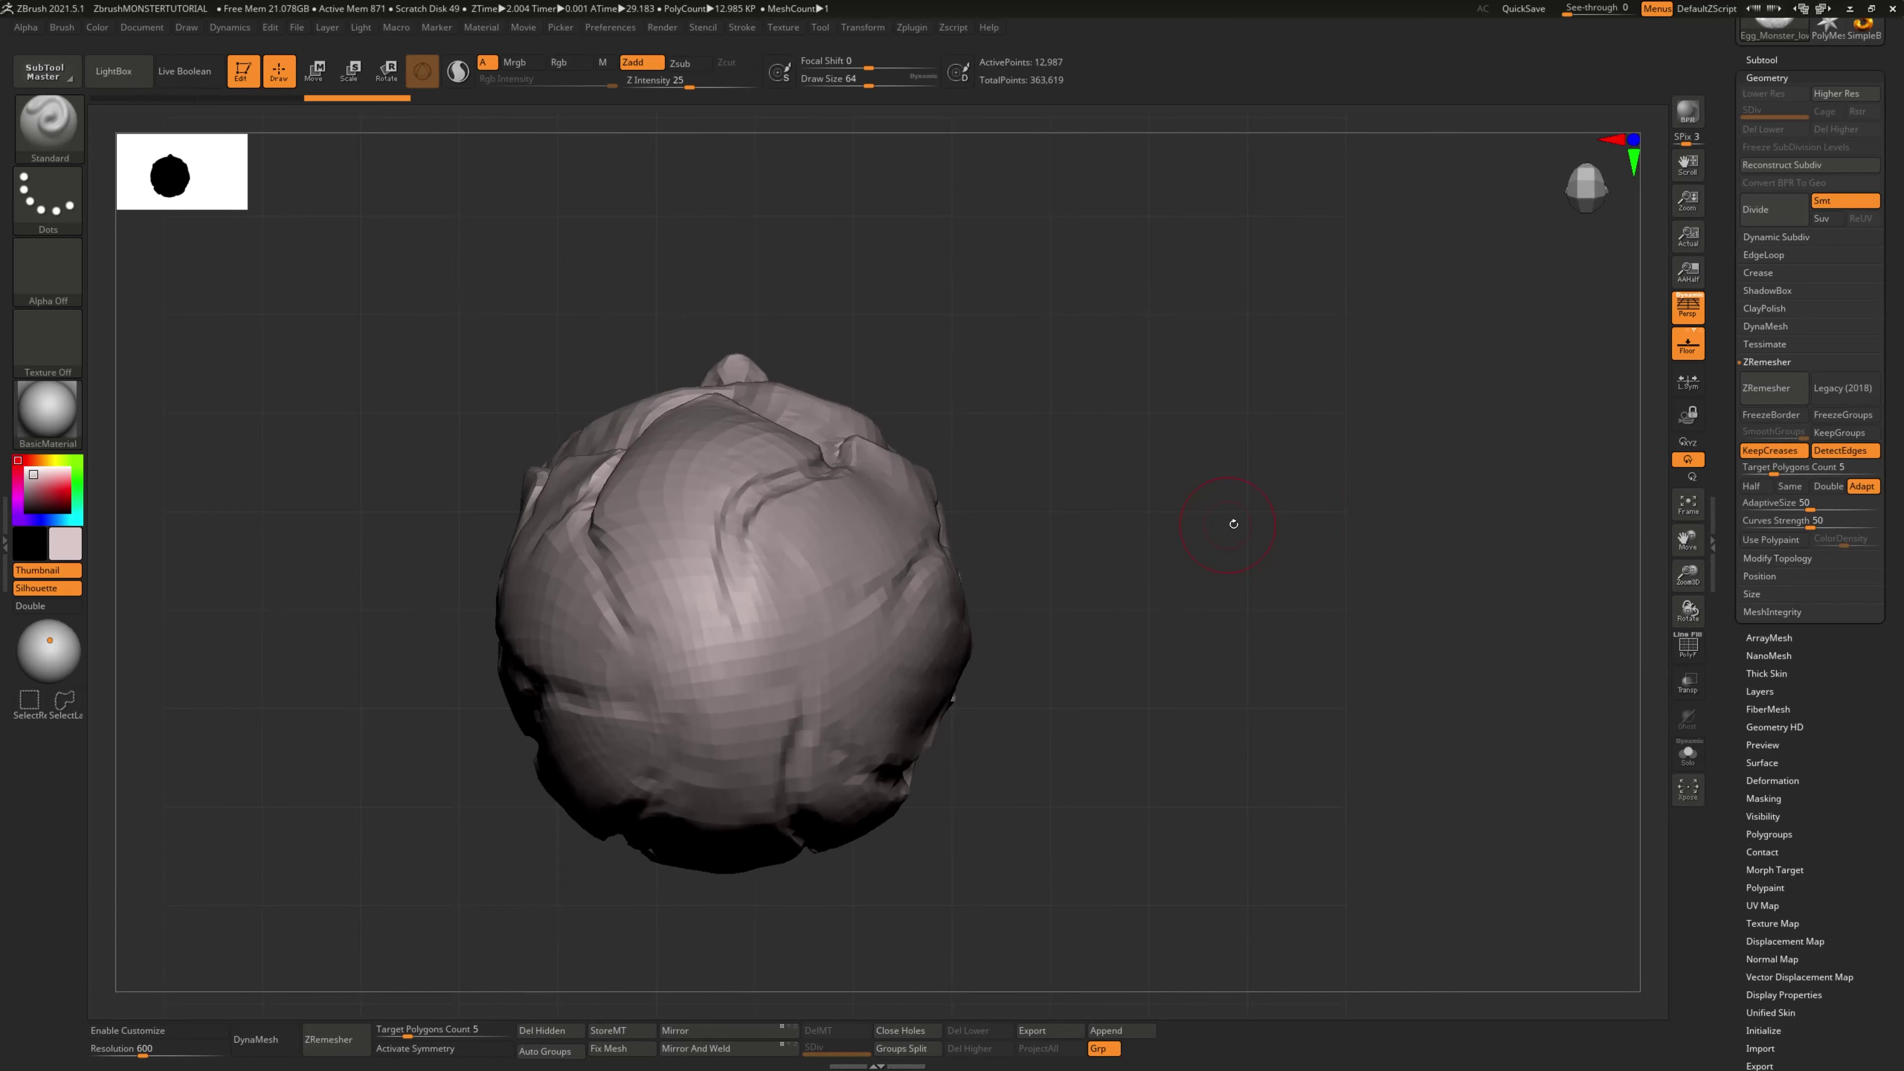
drag(1104, 472, 1117, 308)
drag(1153, 433, 996, 701)
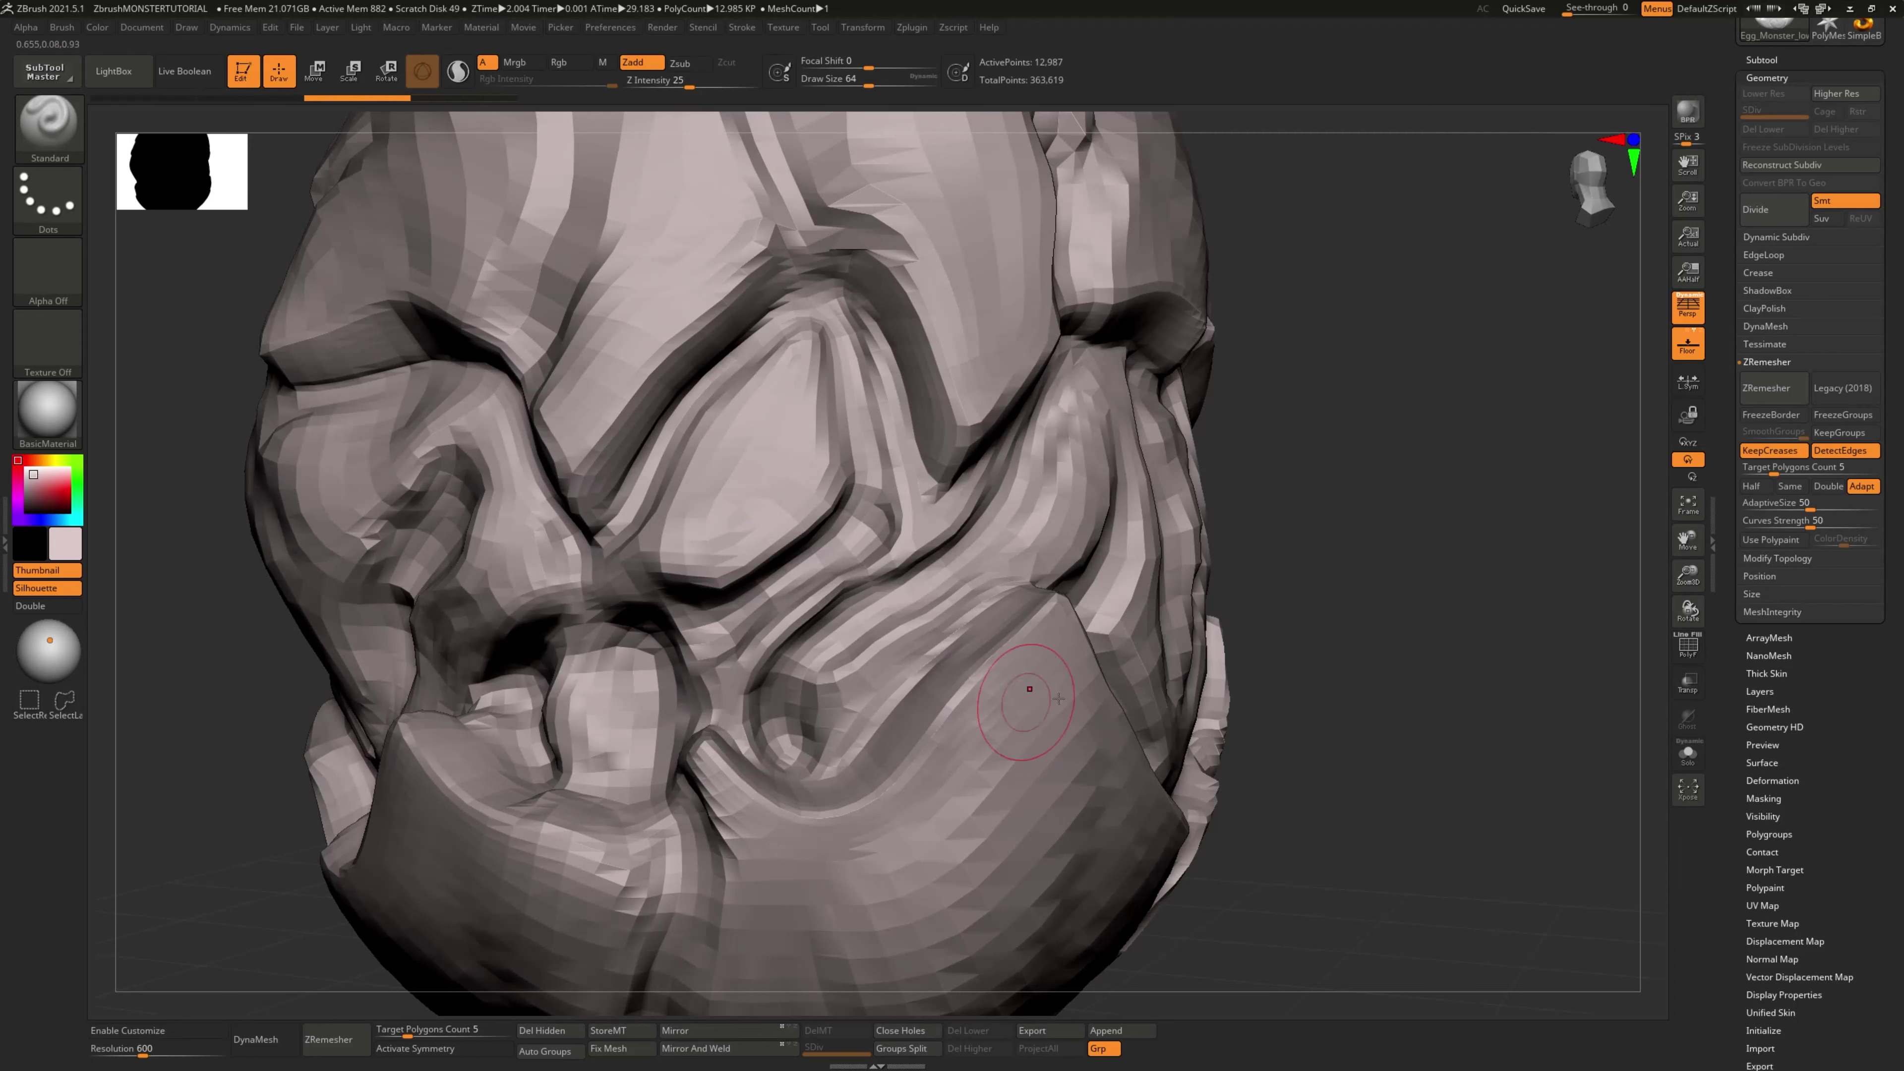
Step: Undo and redo the remesh to compare it with the original sculpt, and inspect the side and face
key(ctrl+z)
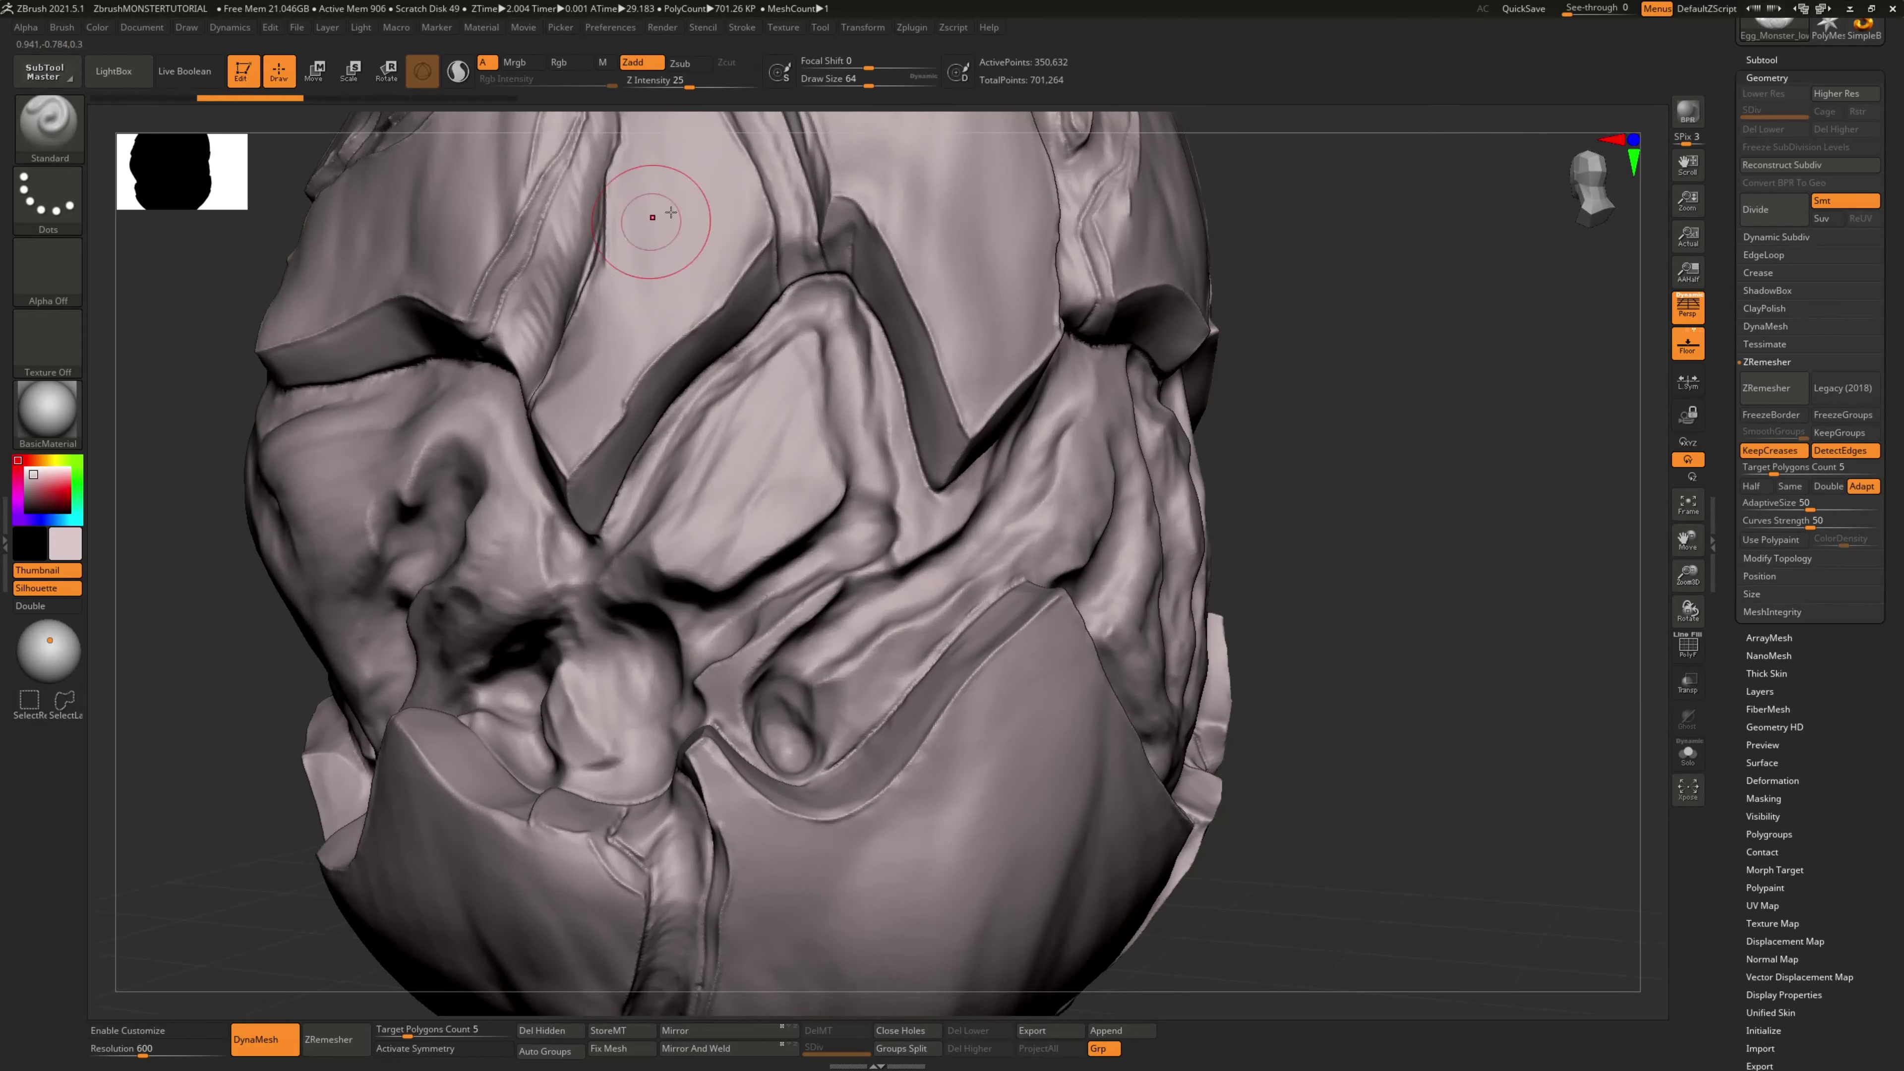
click(397, 102)
mouse_move(398, 106)
mouse_down()
mouse_move(450, 101)
mouse_move(386, 100)
mouse_up()
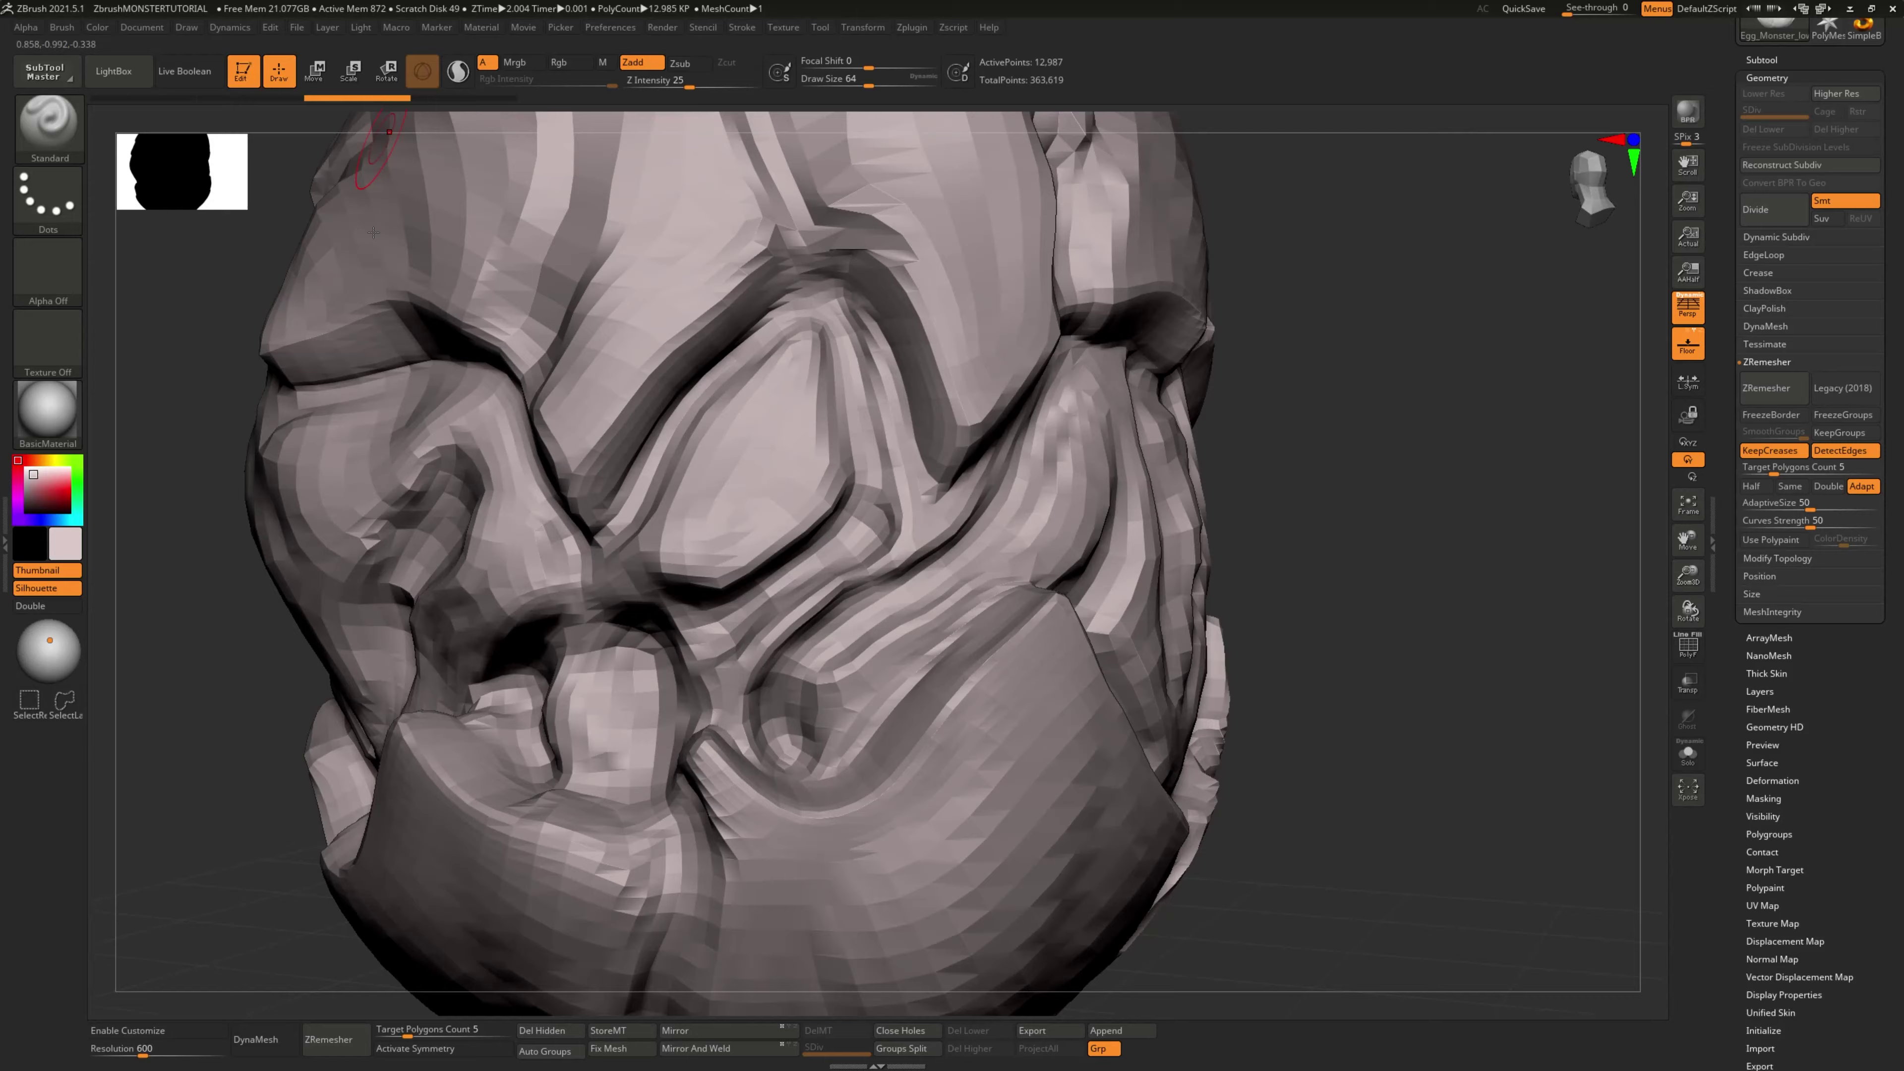
drag(242, 675, 280, 657)
key(f)
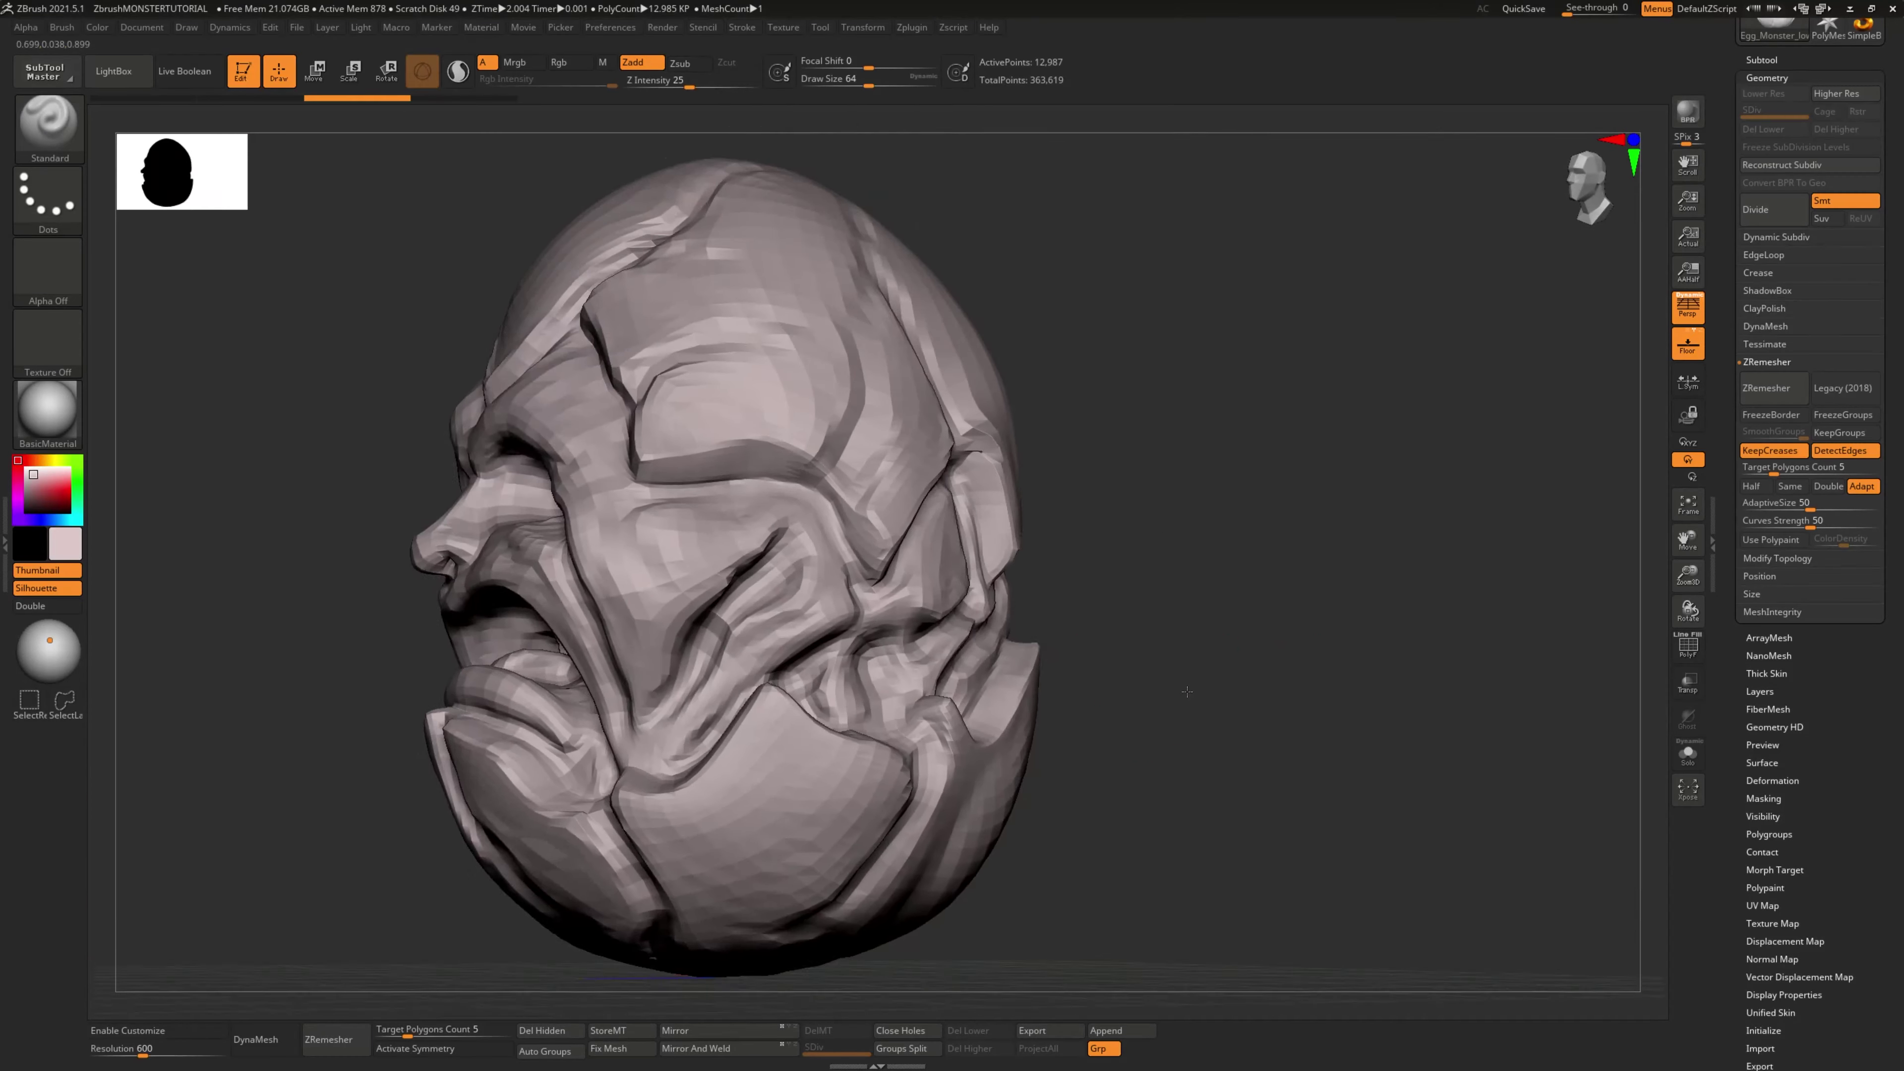
drag(1181, 685, 1303, 666)
drag(1352, 574, 1200, 669)
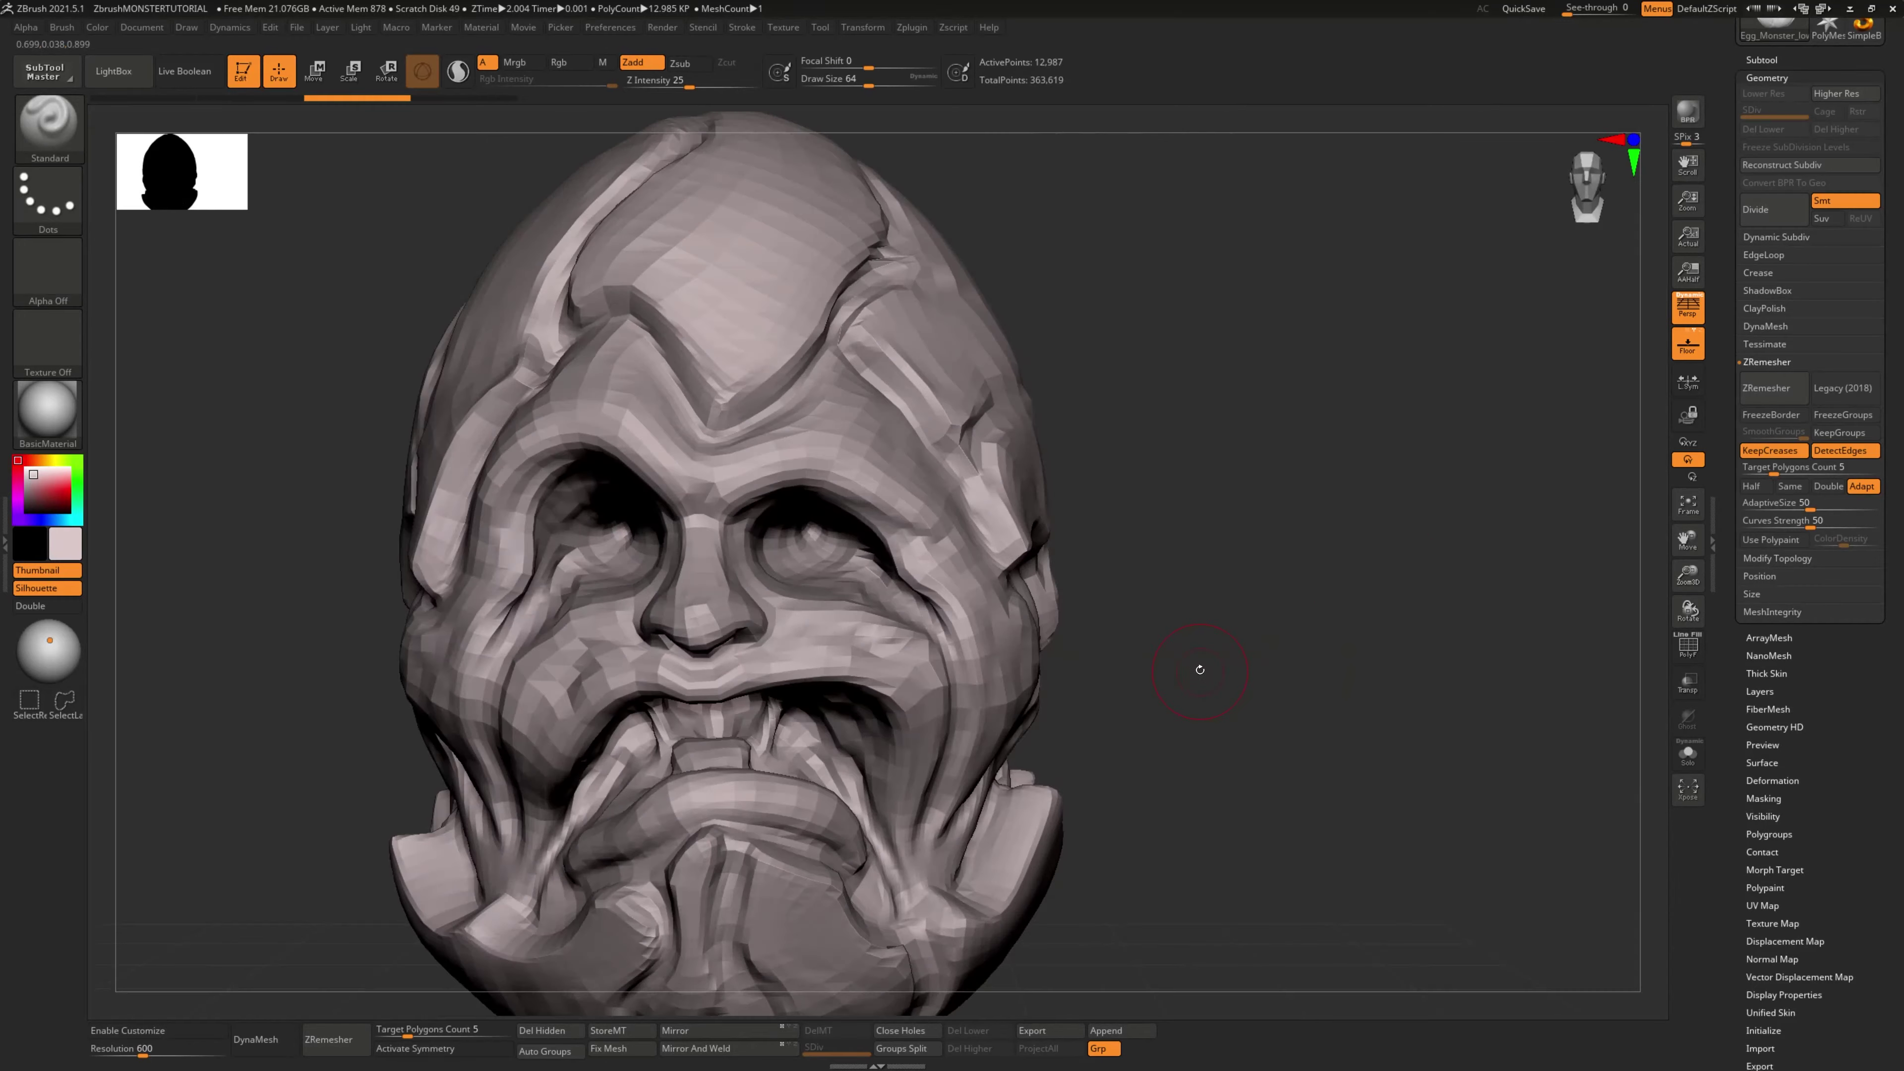
Step: Show the polyframe and examine the topology flow across the face, cheek and side of the remeshed head
click(1678, 651)
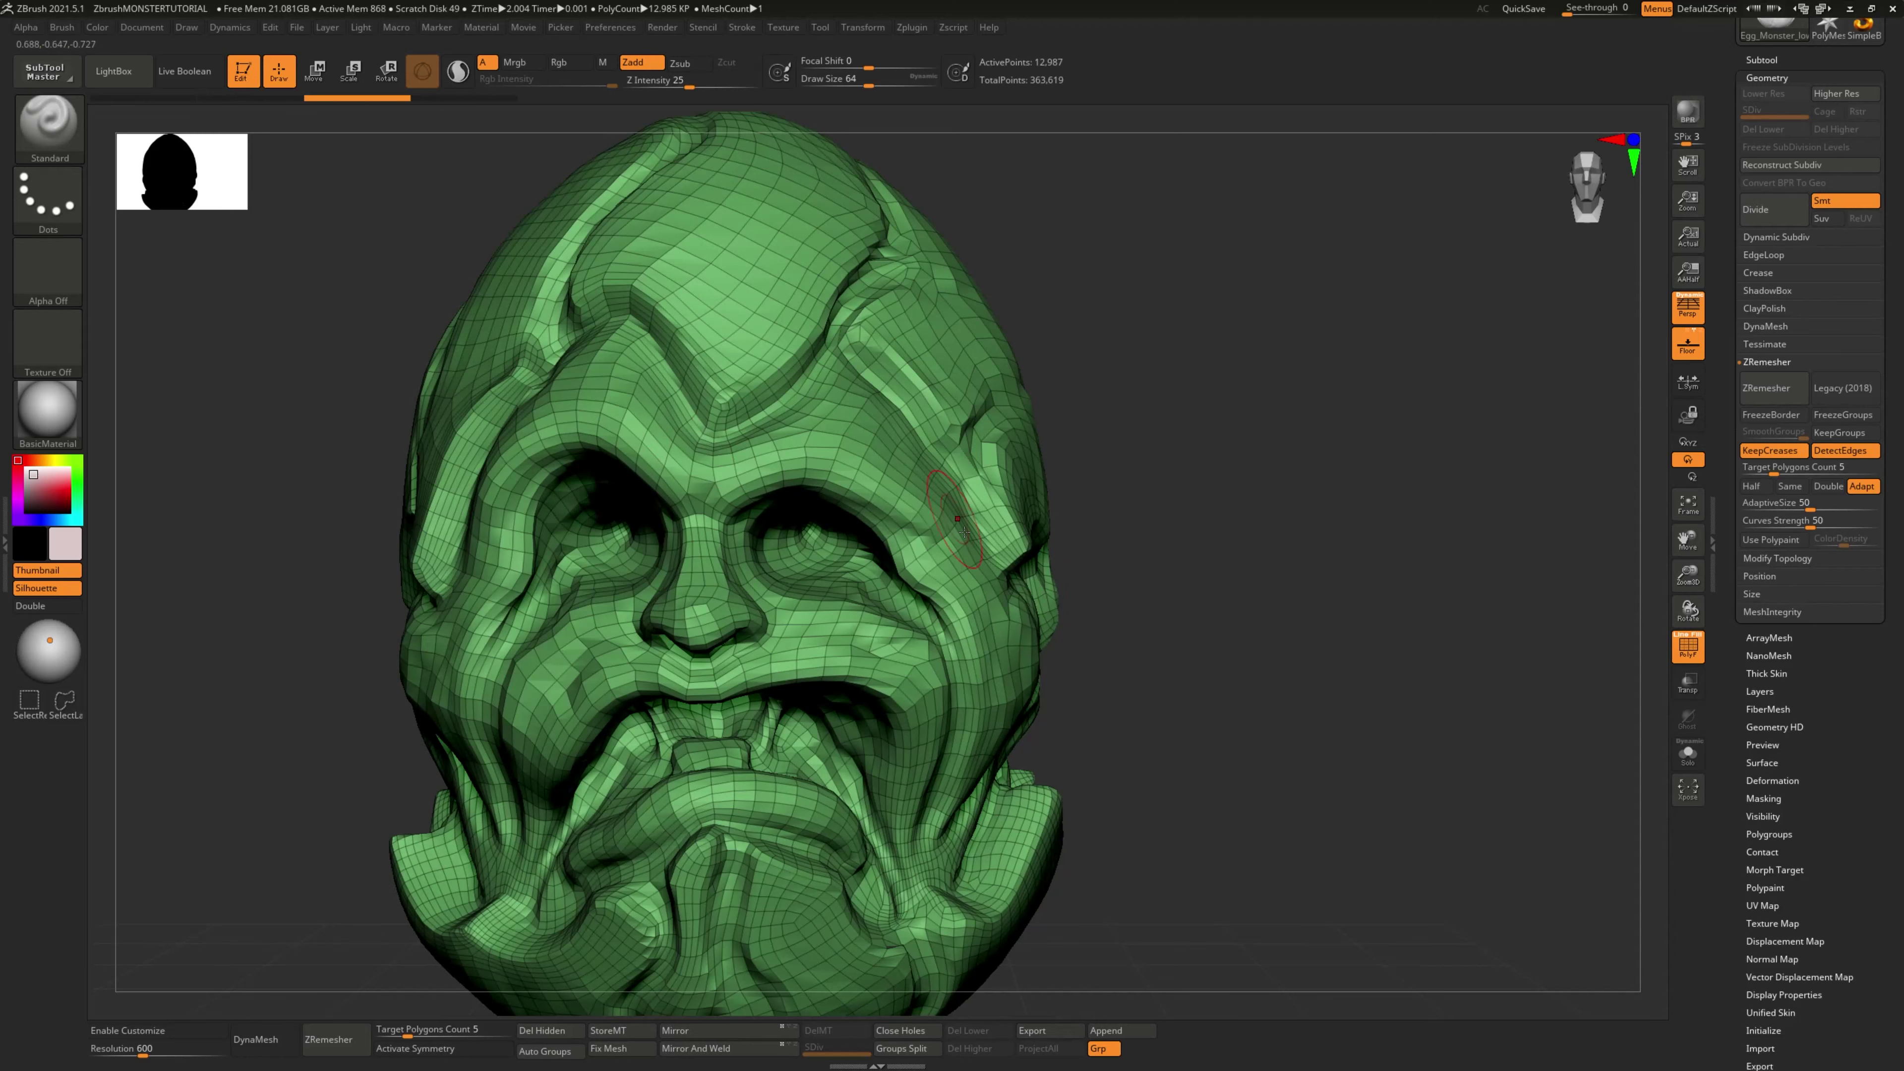
drag(1139, 557, 1409, 559)
drag(210, 794, 270, 786)
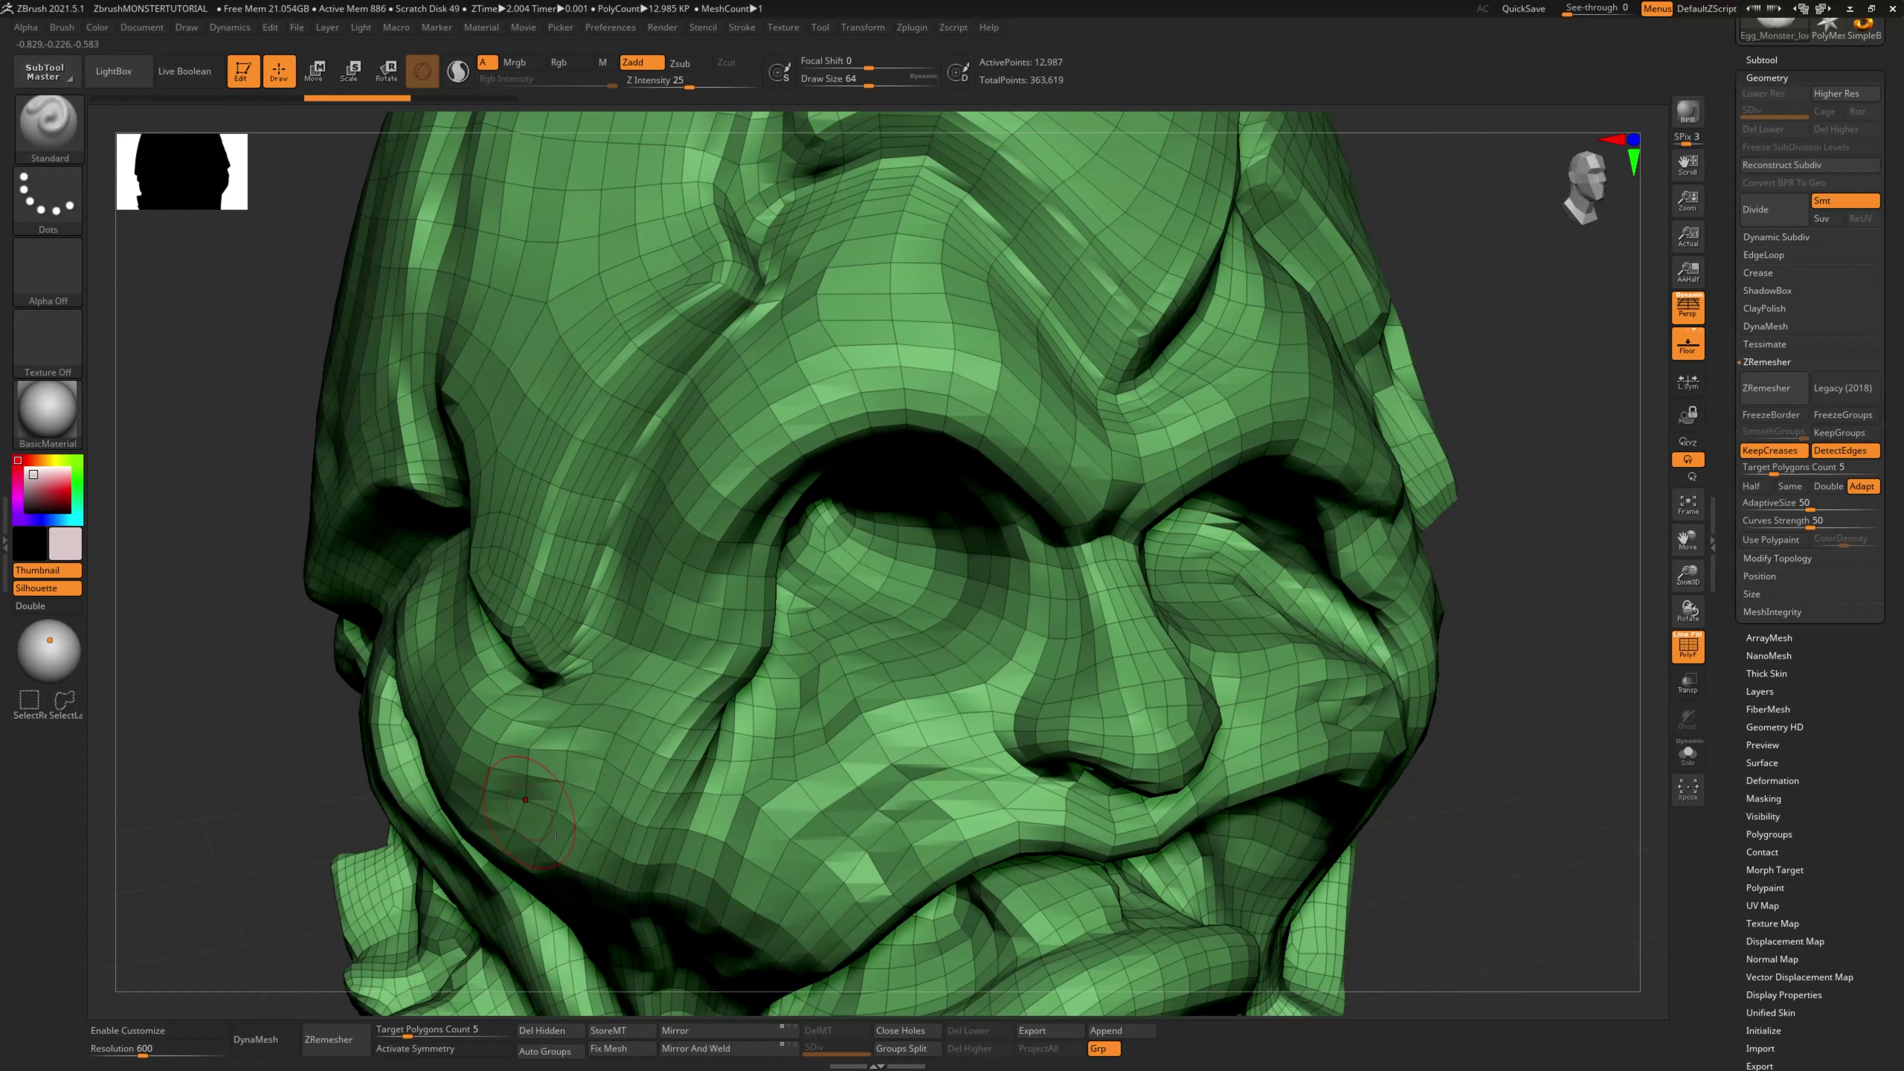
drag(225, 780, 331, 758)
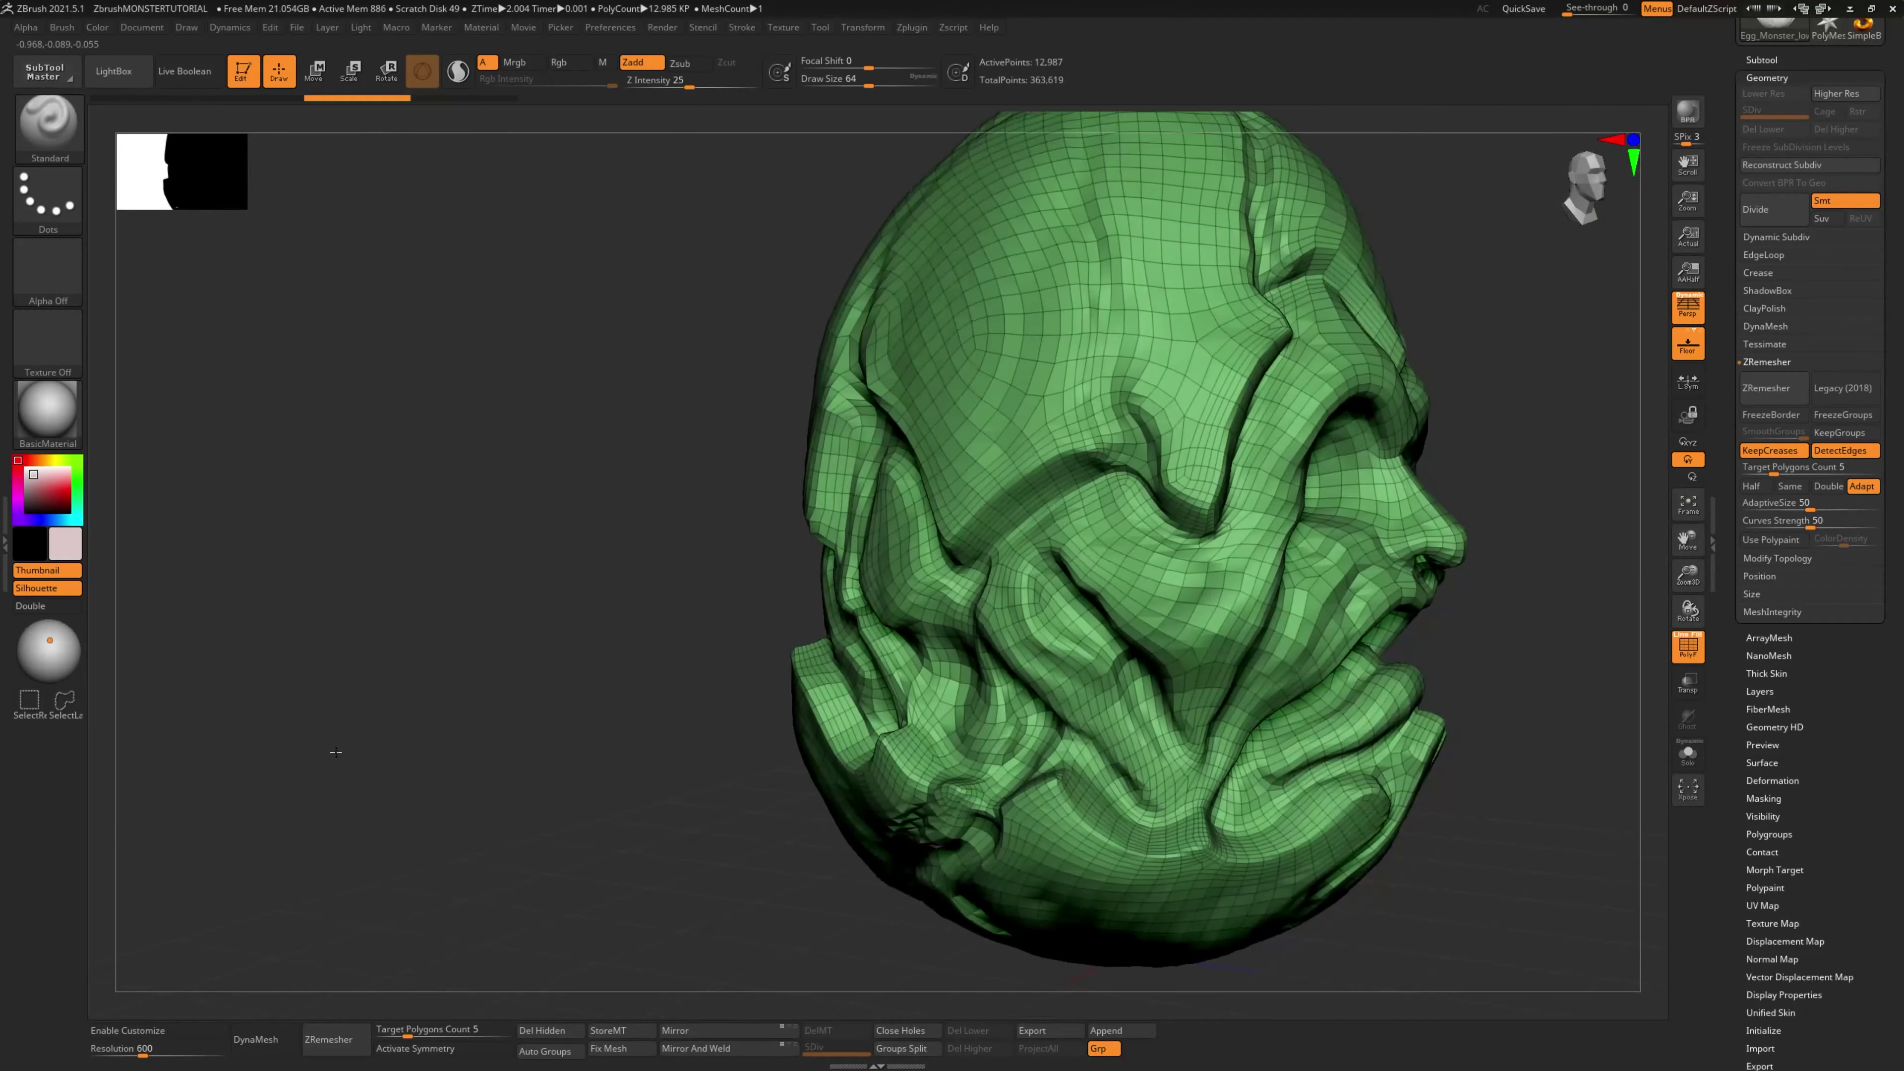
alt+drag(415, 666, 668, 608)
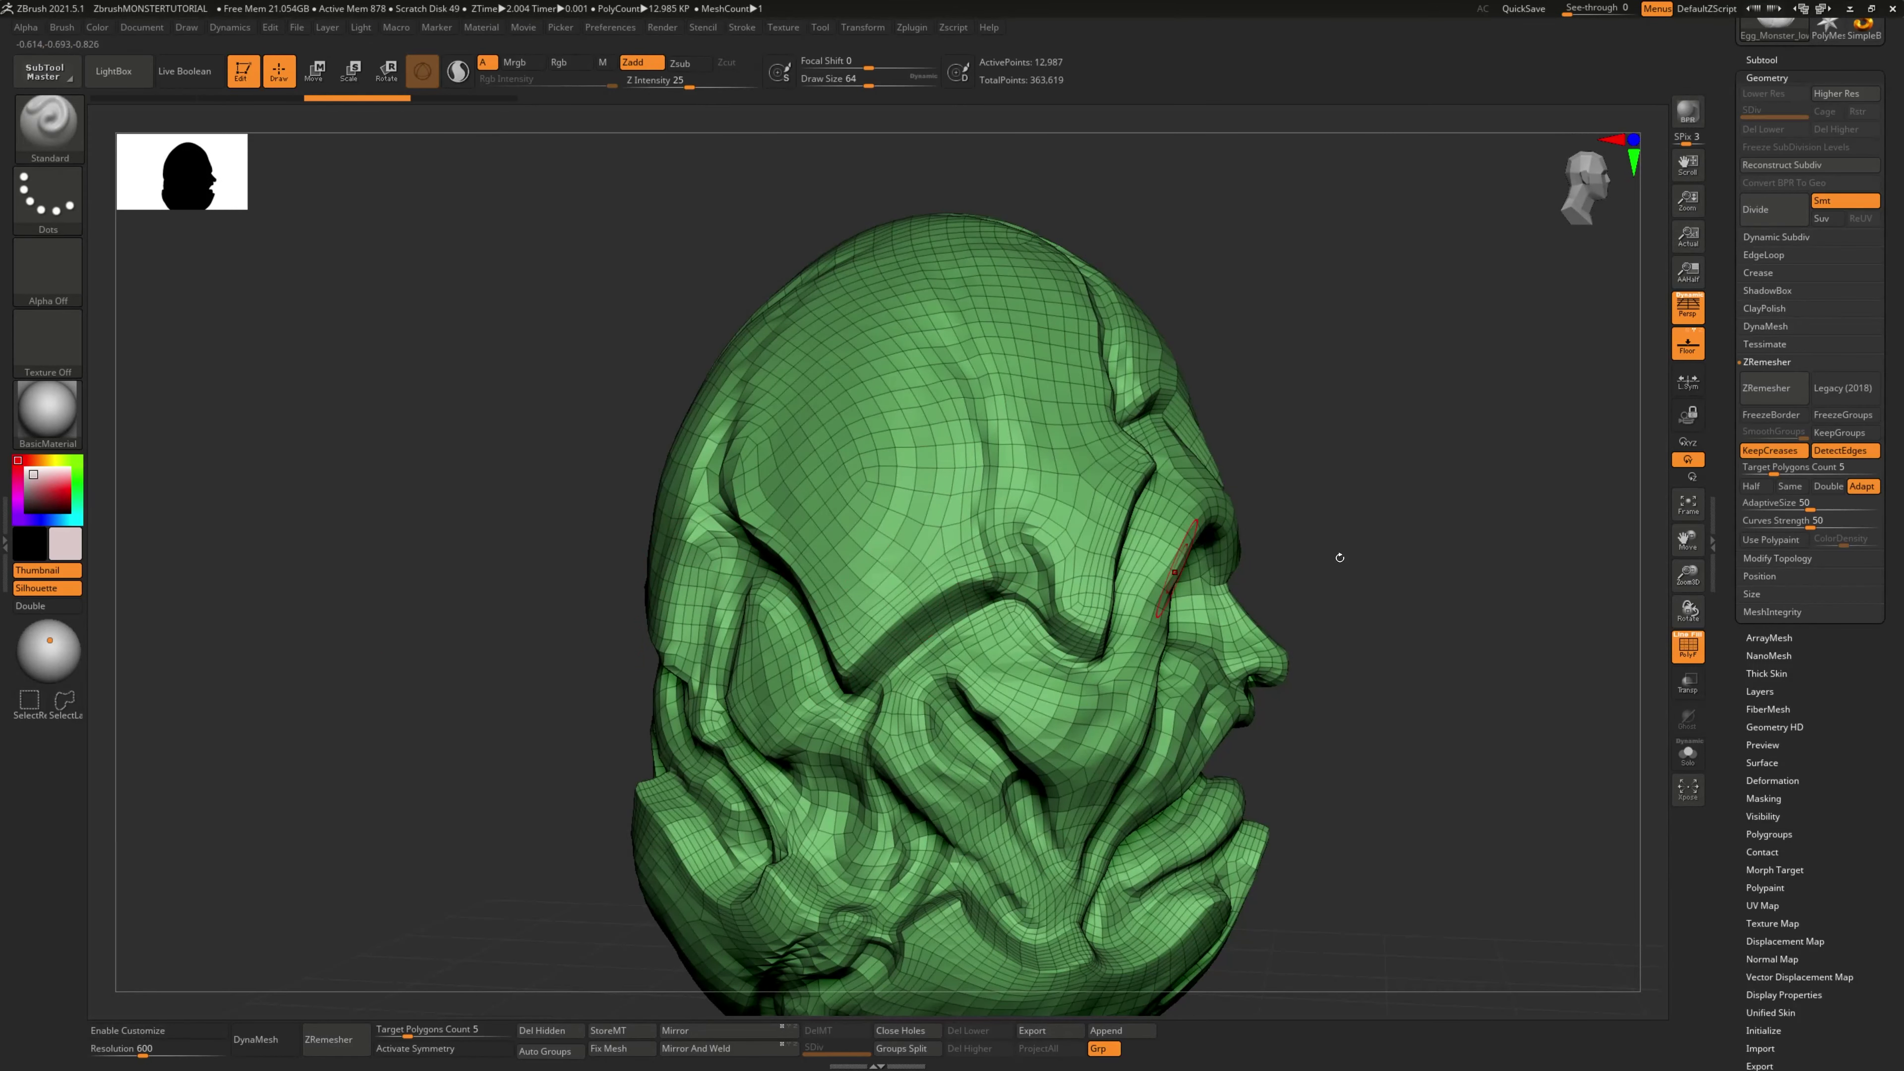
drag(1339, 557, 1505, 576)
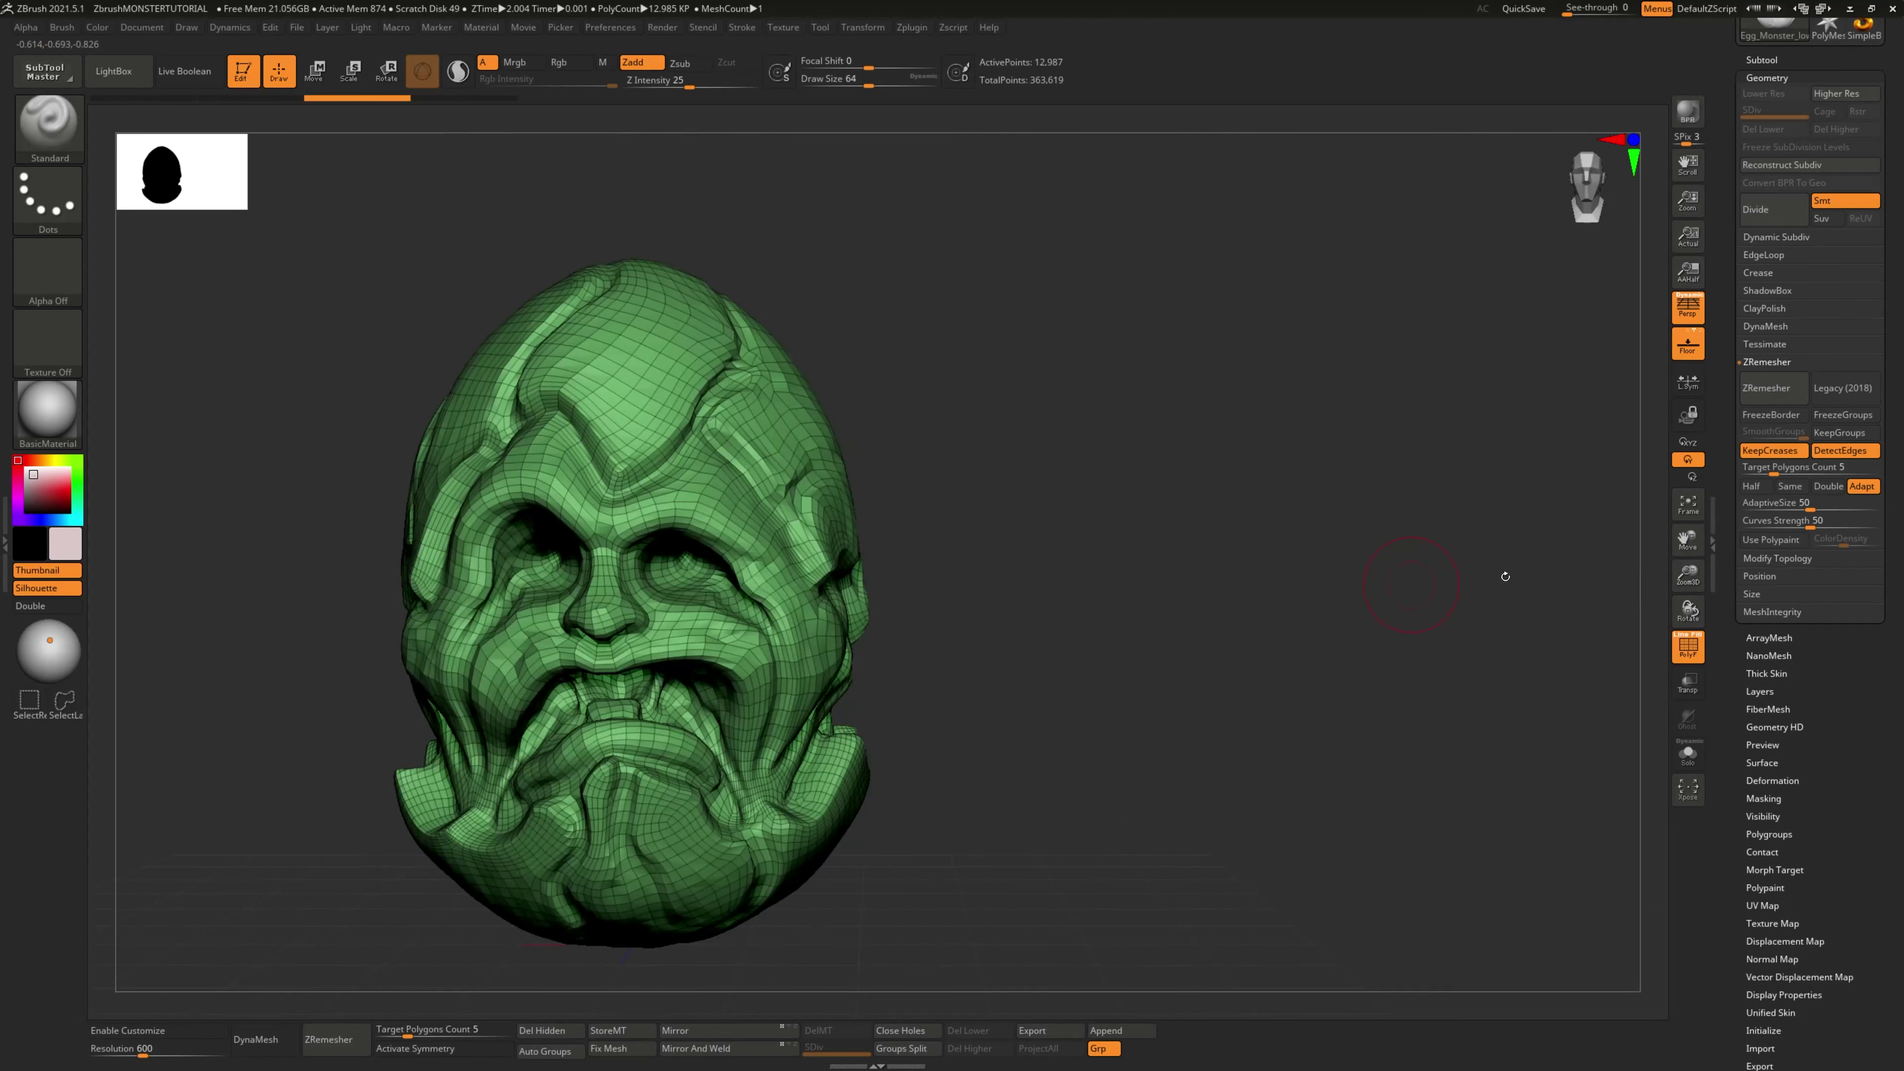
click(1687, 646)
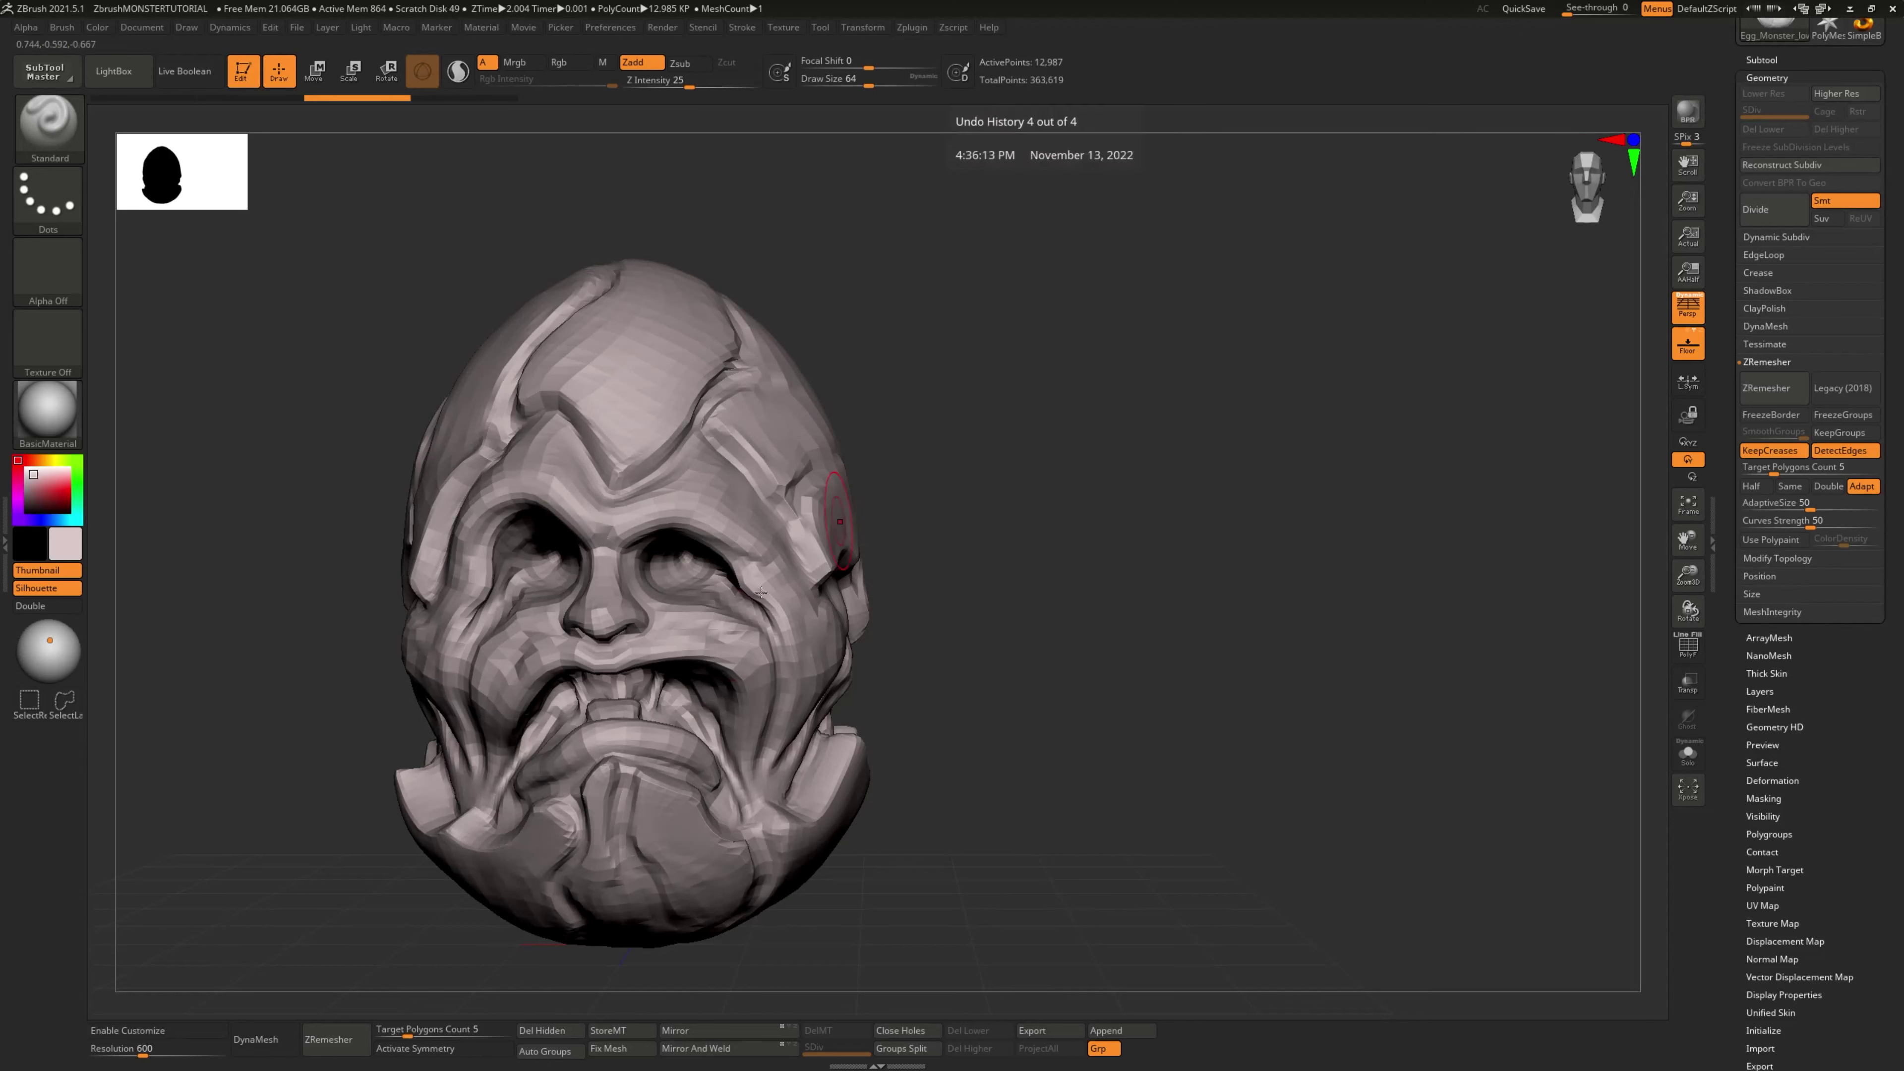
Step: Display the polyframe again and examine the polygons around the cheek and mouth corner up close
click(1684, 648)
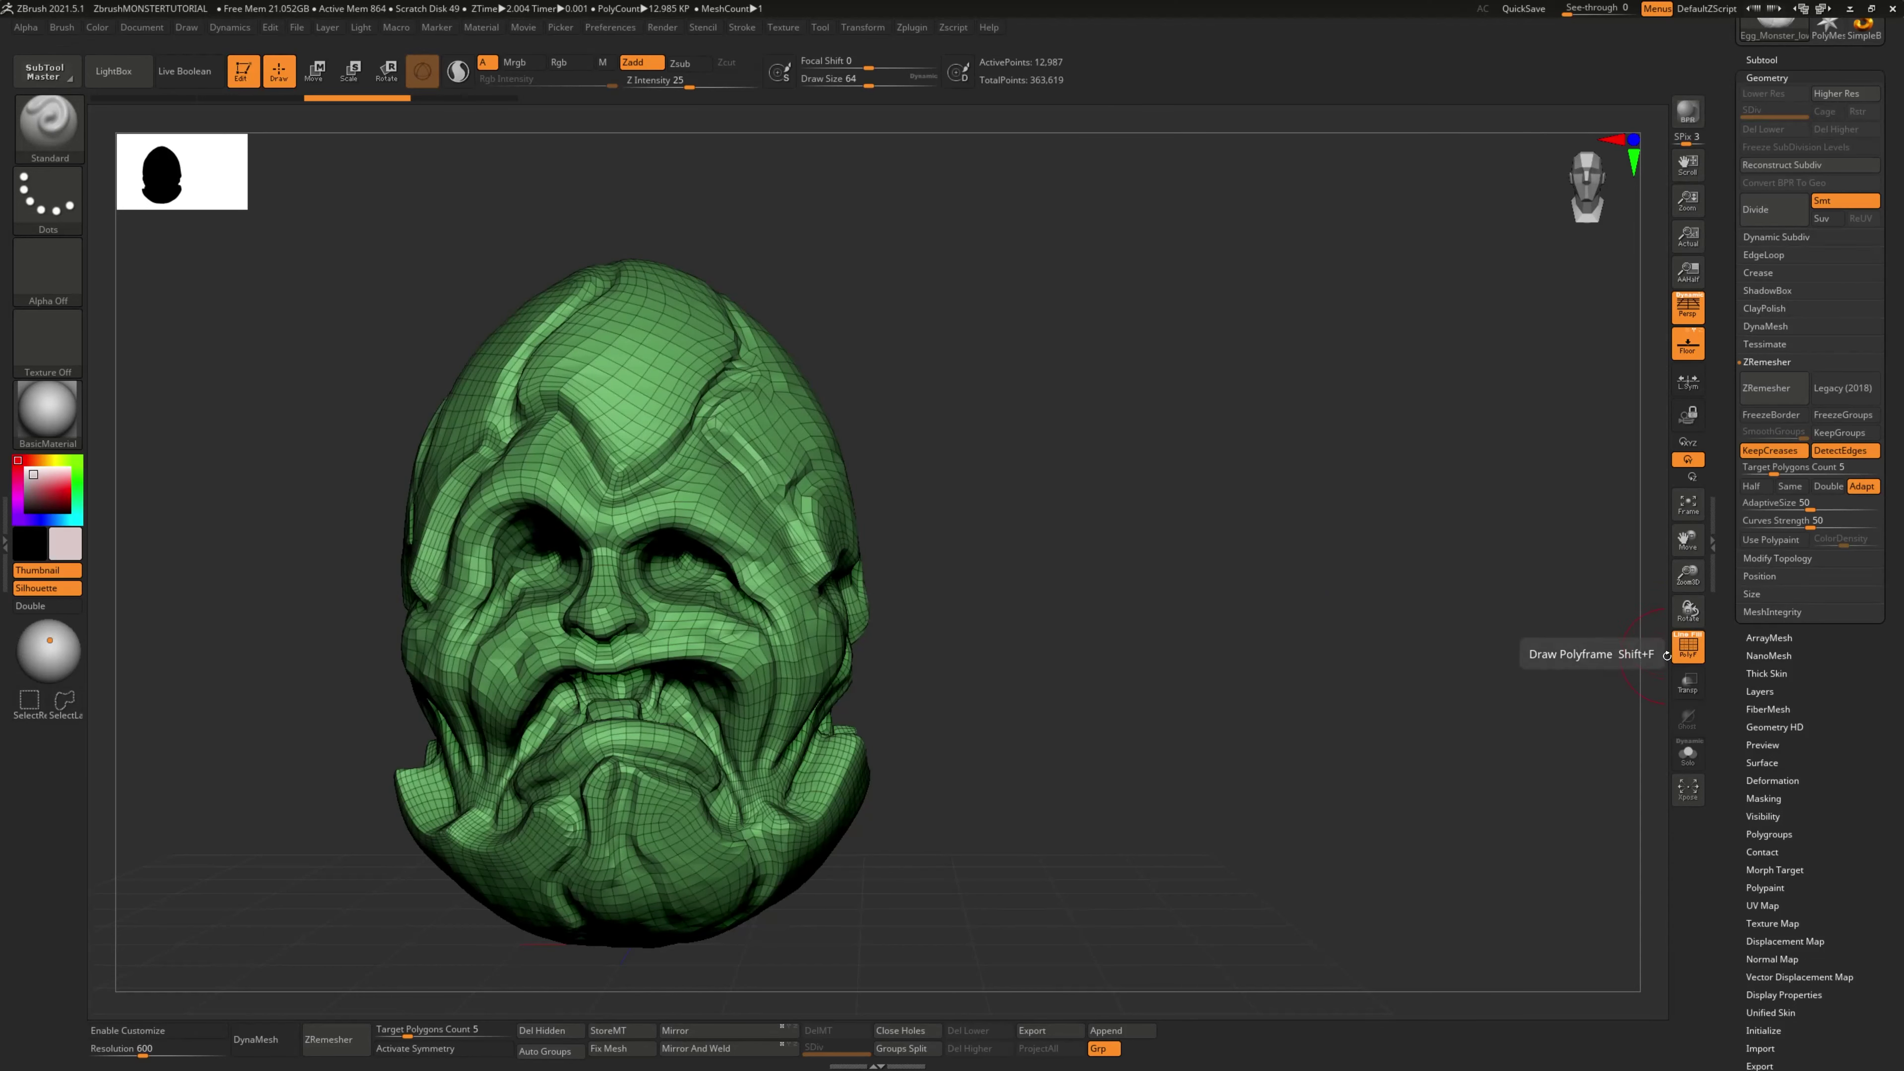
alt+drag(1226, 687, 1274, 739)
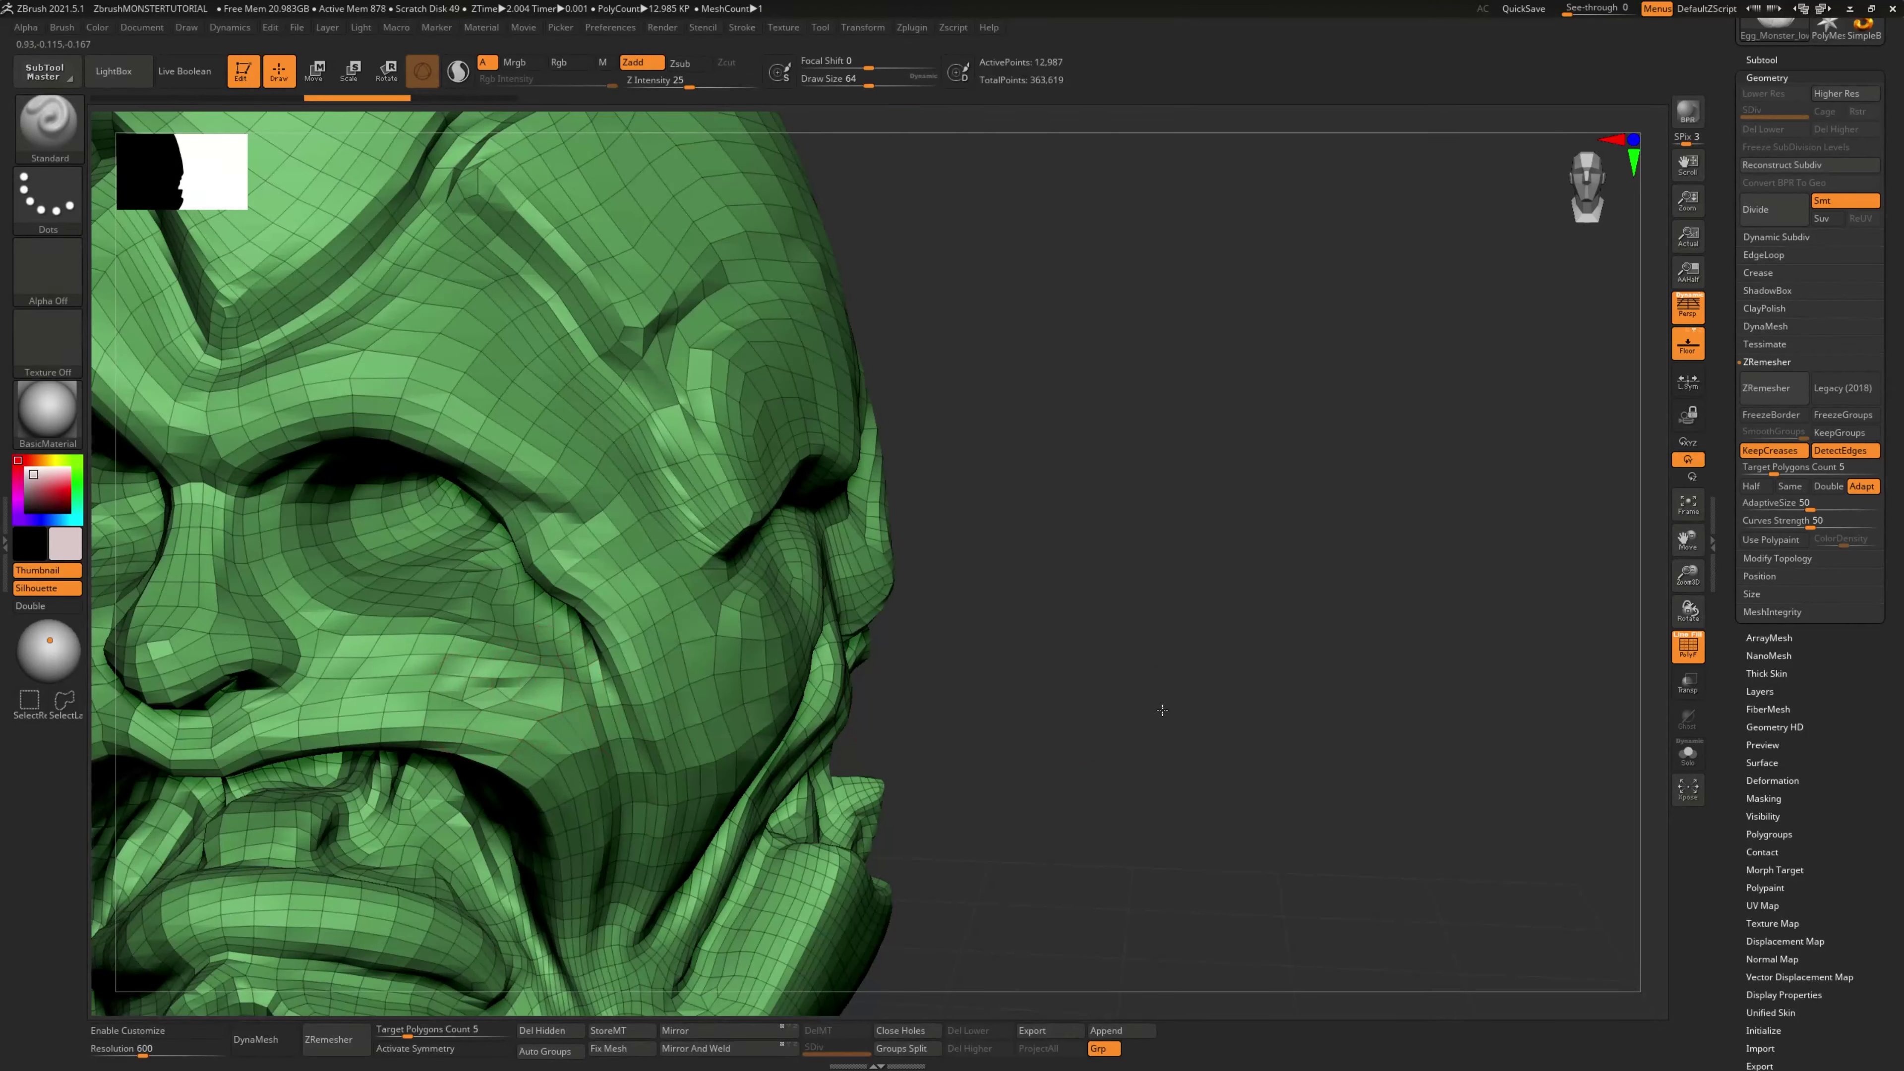
right_drag(1161, 709, 1194, 691)
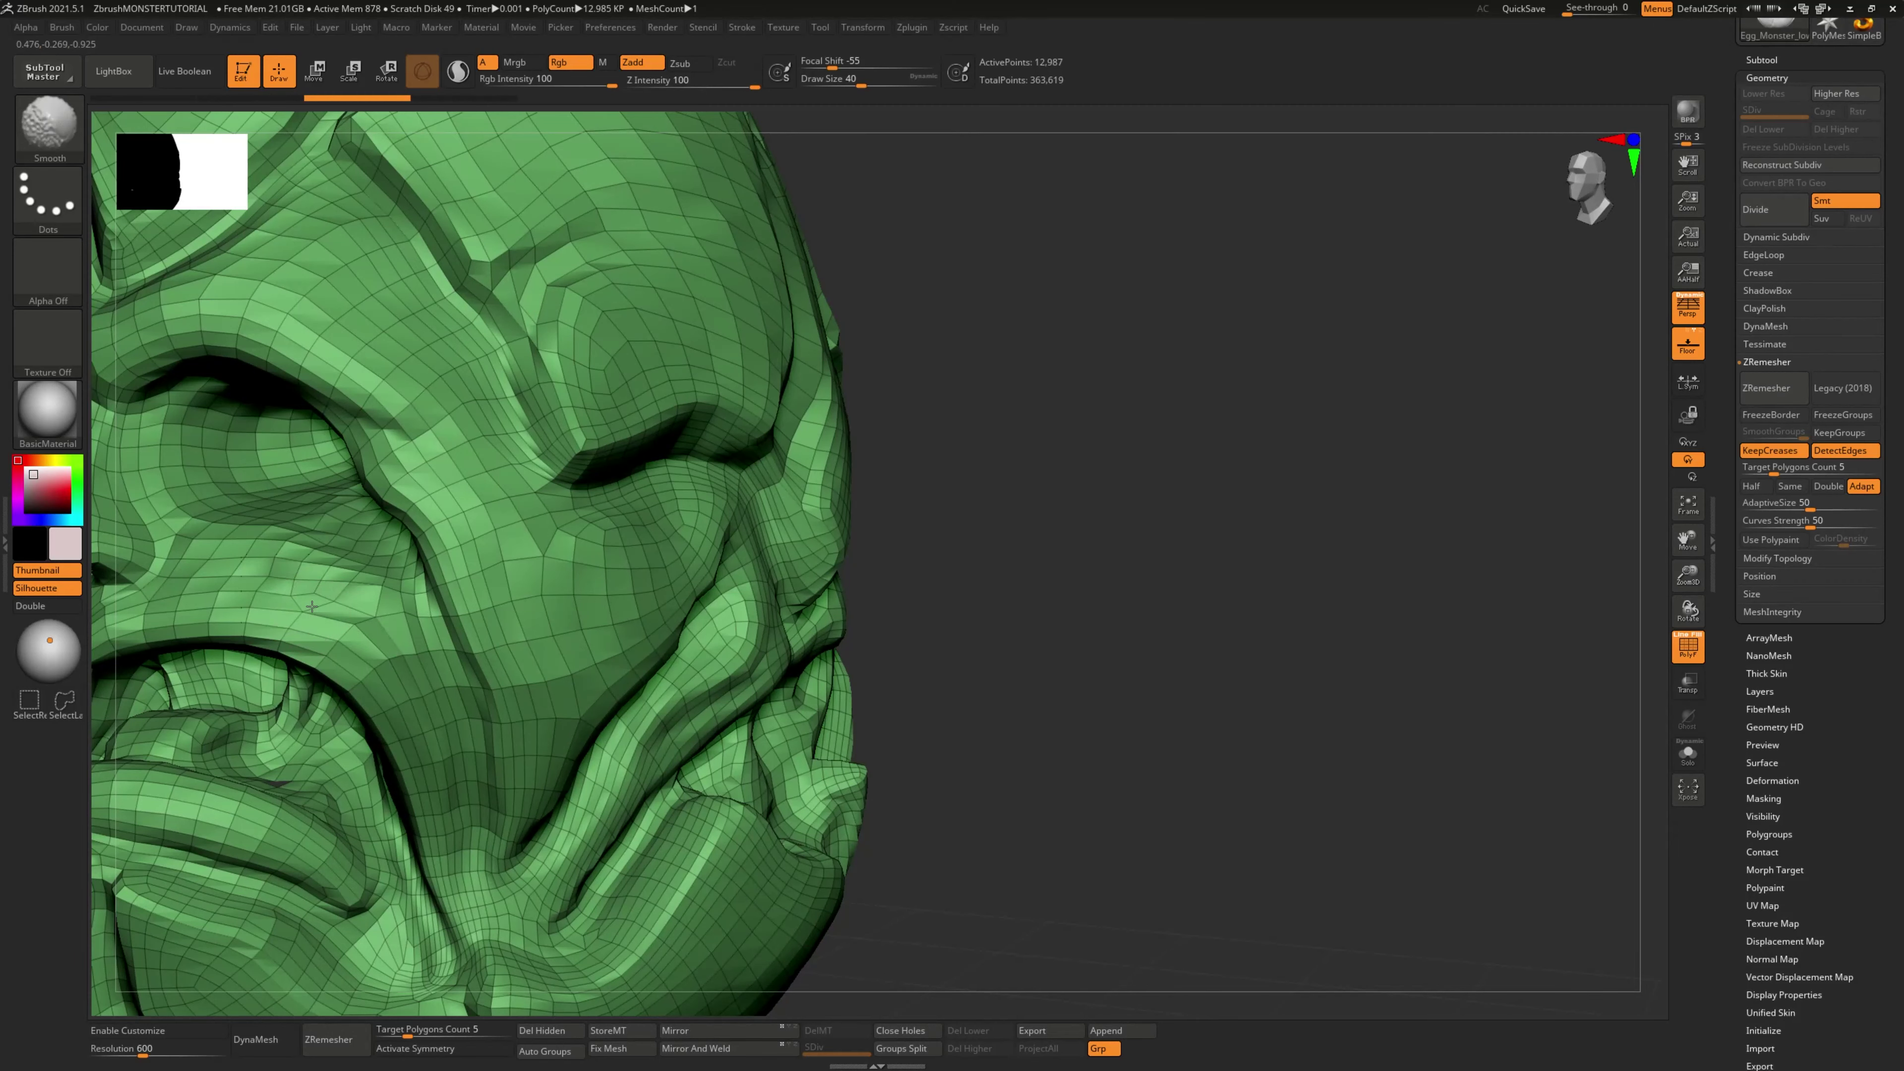
mouse_move(1135, 633)
right_down()
mouse_move(1228, 639)
mouse_move(1066, 650)
mouse_move(1115, 624)
right_up()
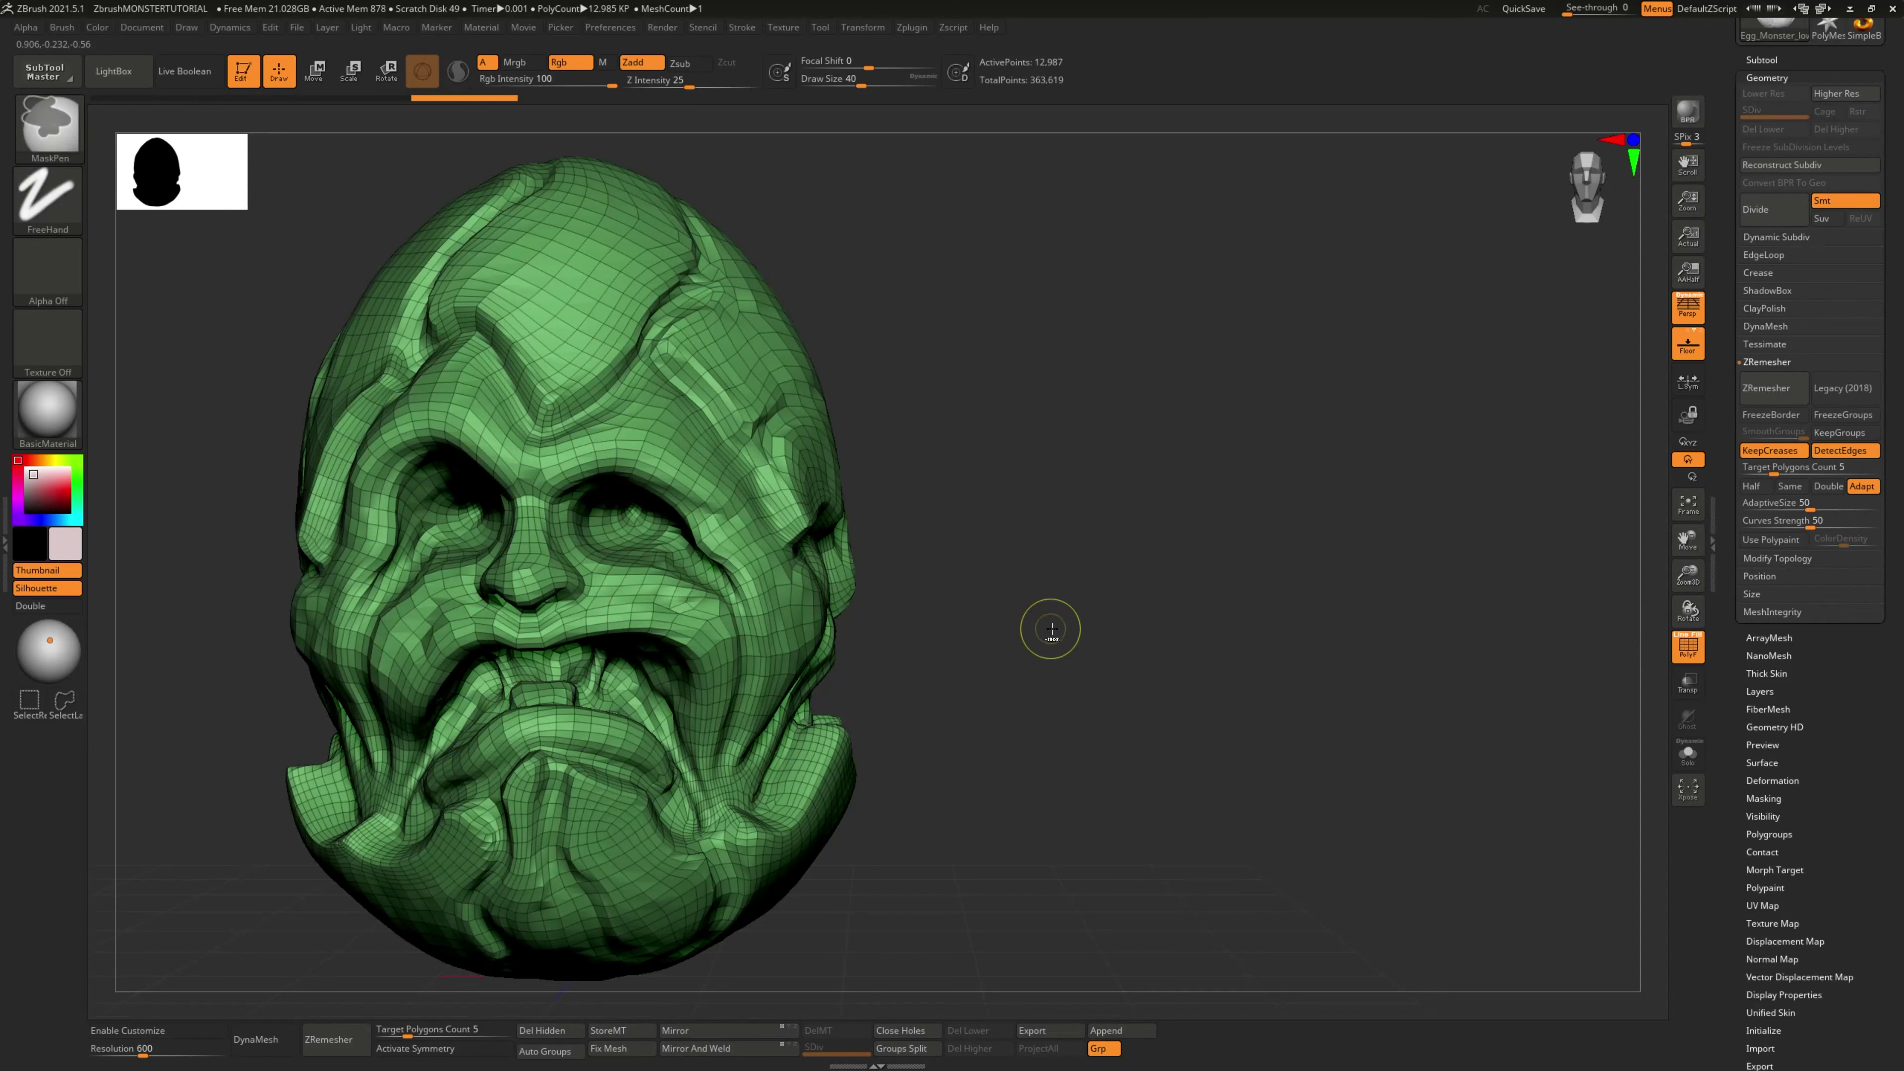
Step: Set the ZRemesher target polygons count to 2 and remesh the original dense Egg_Monster_low mesh
click(1802, 467)
text(2)
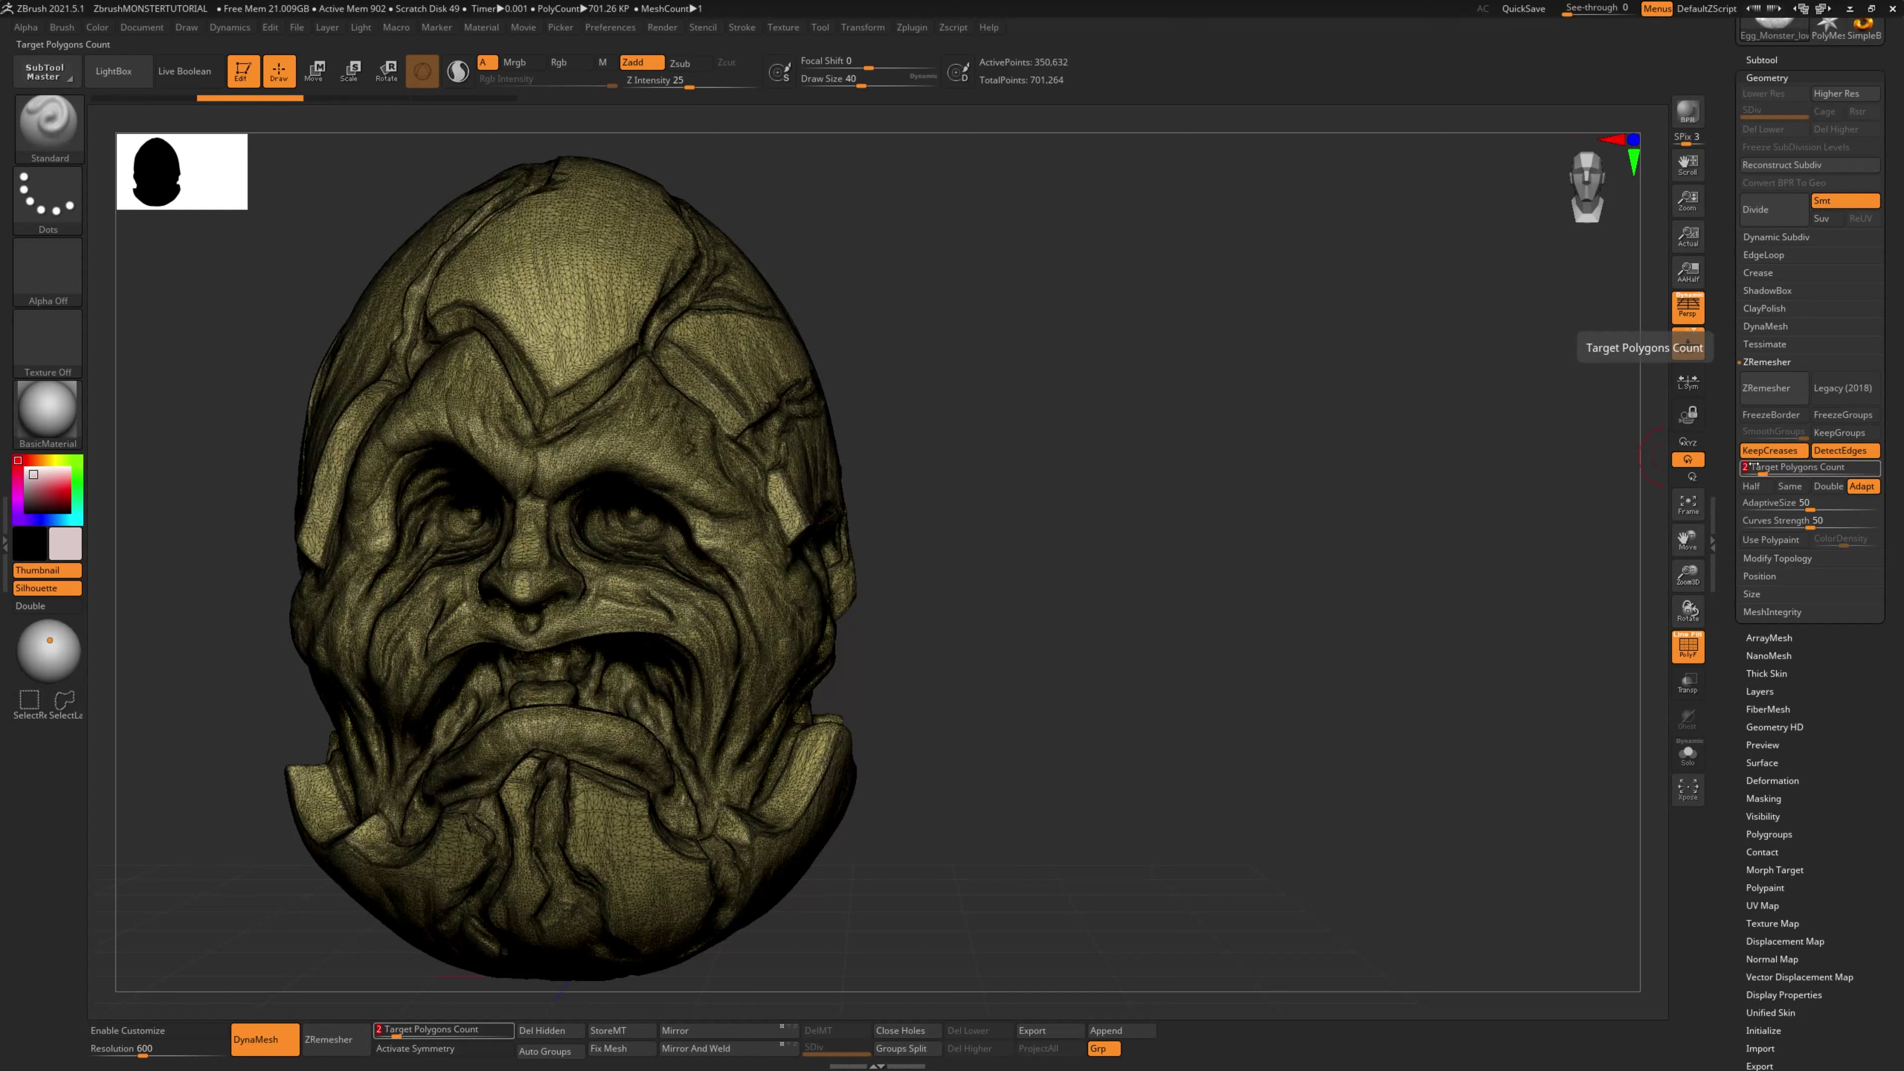
key(Return)
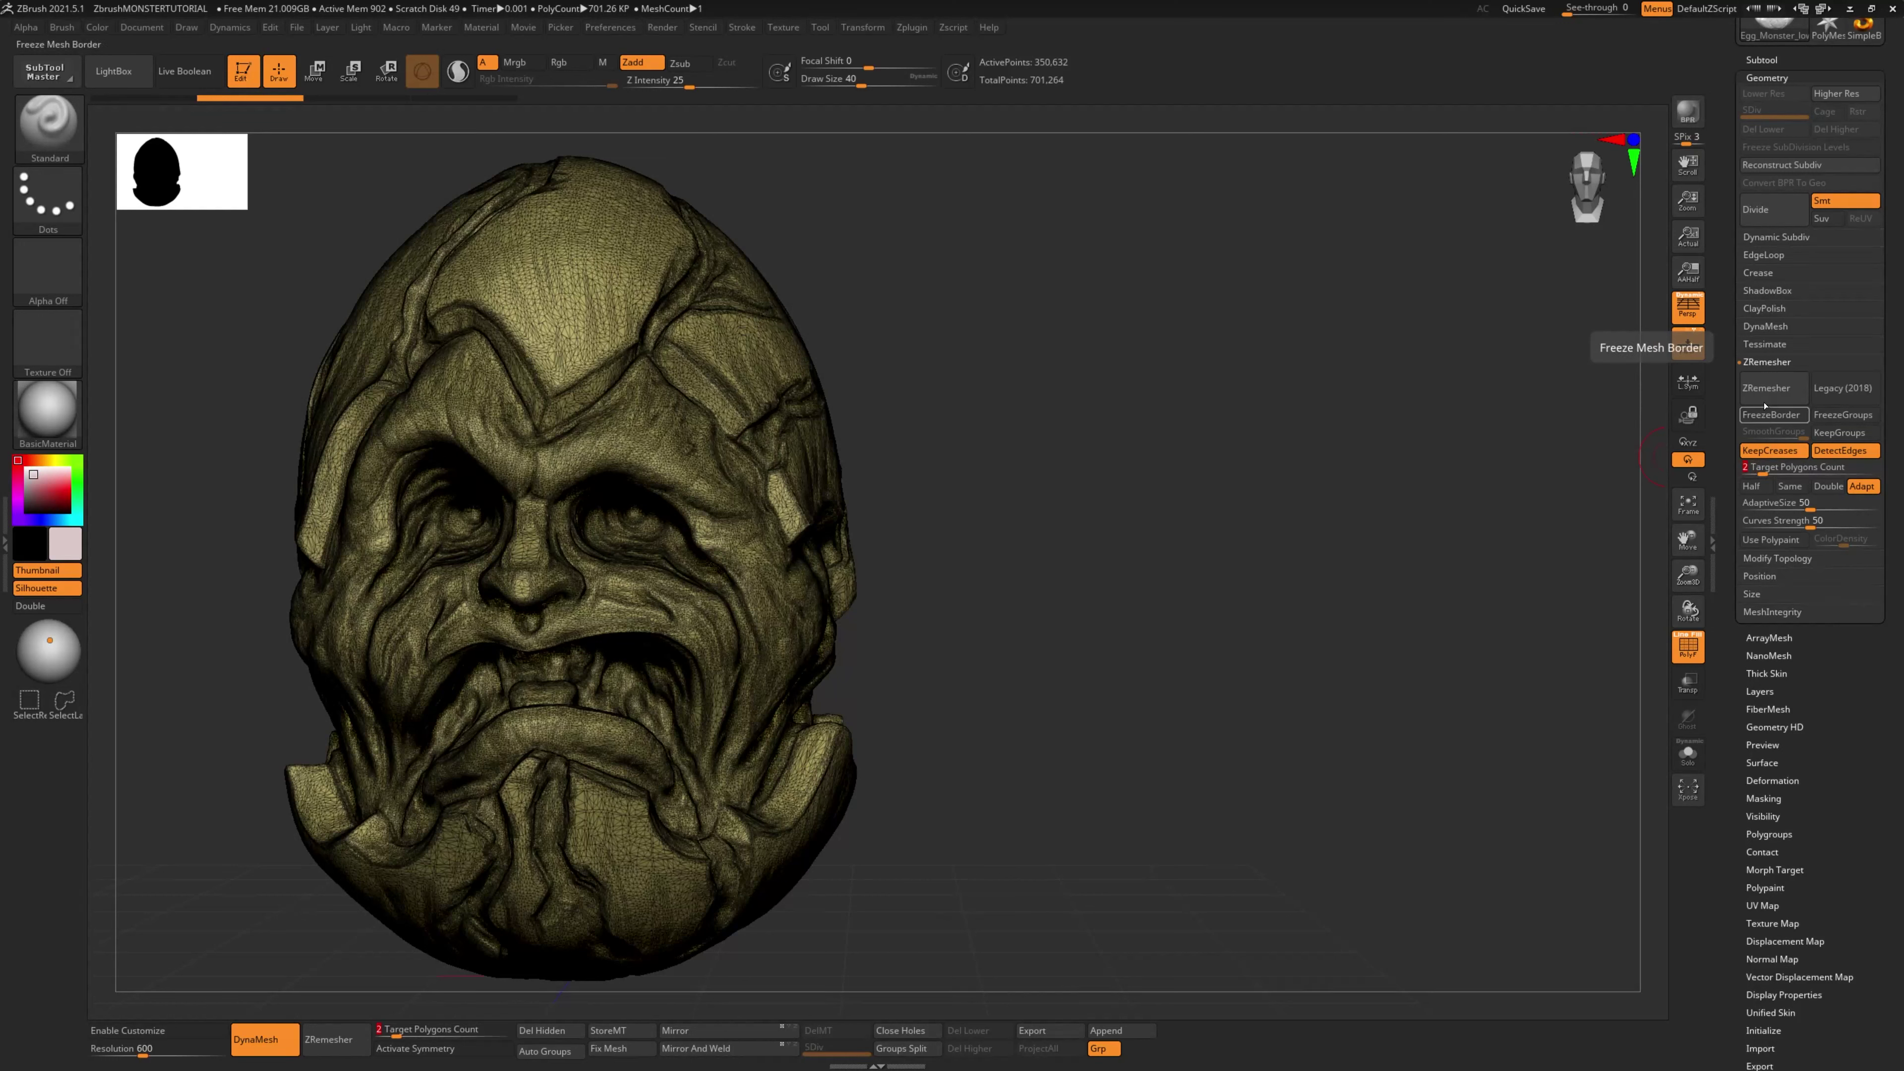
click(1772, 387)
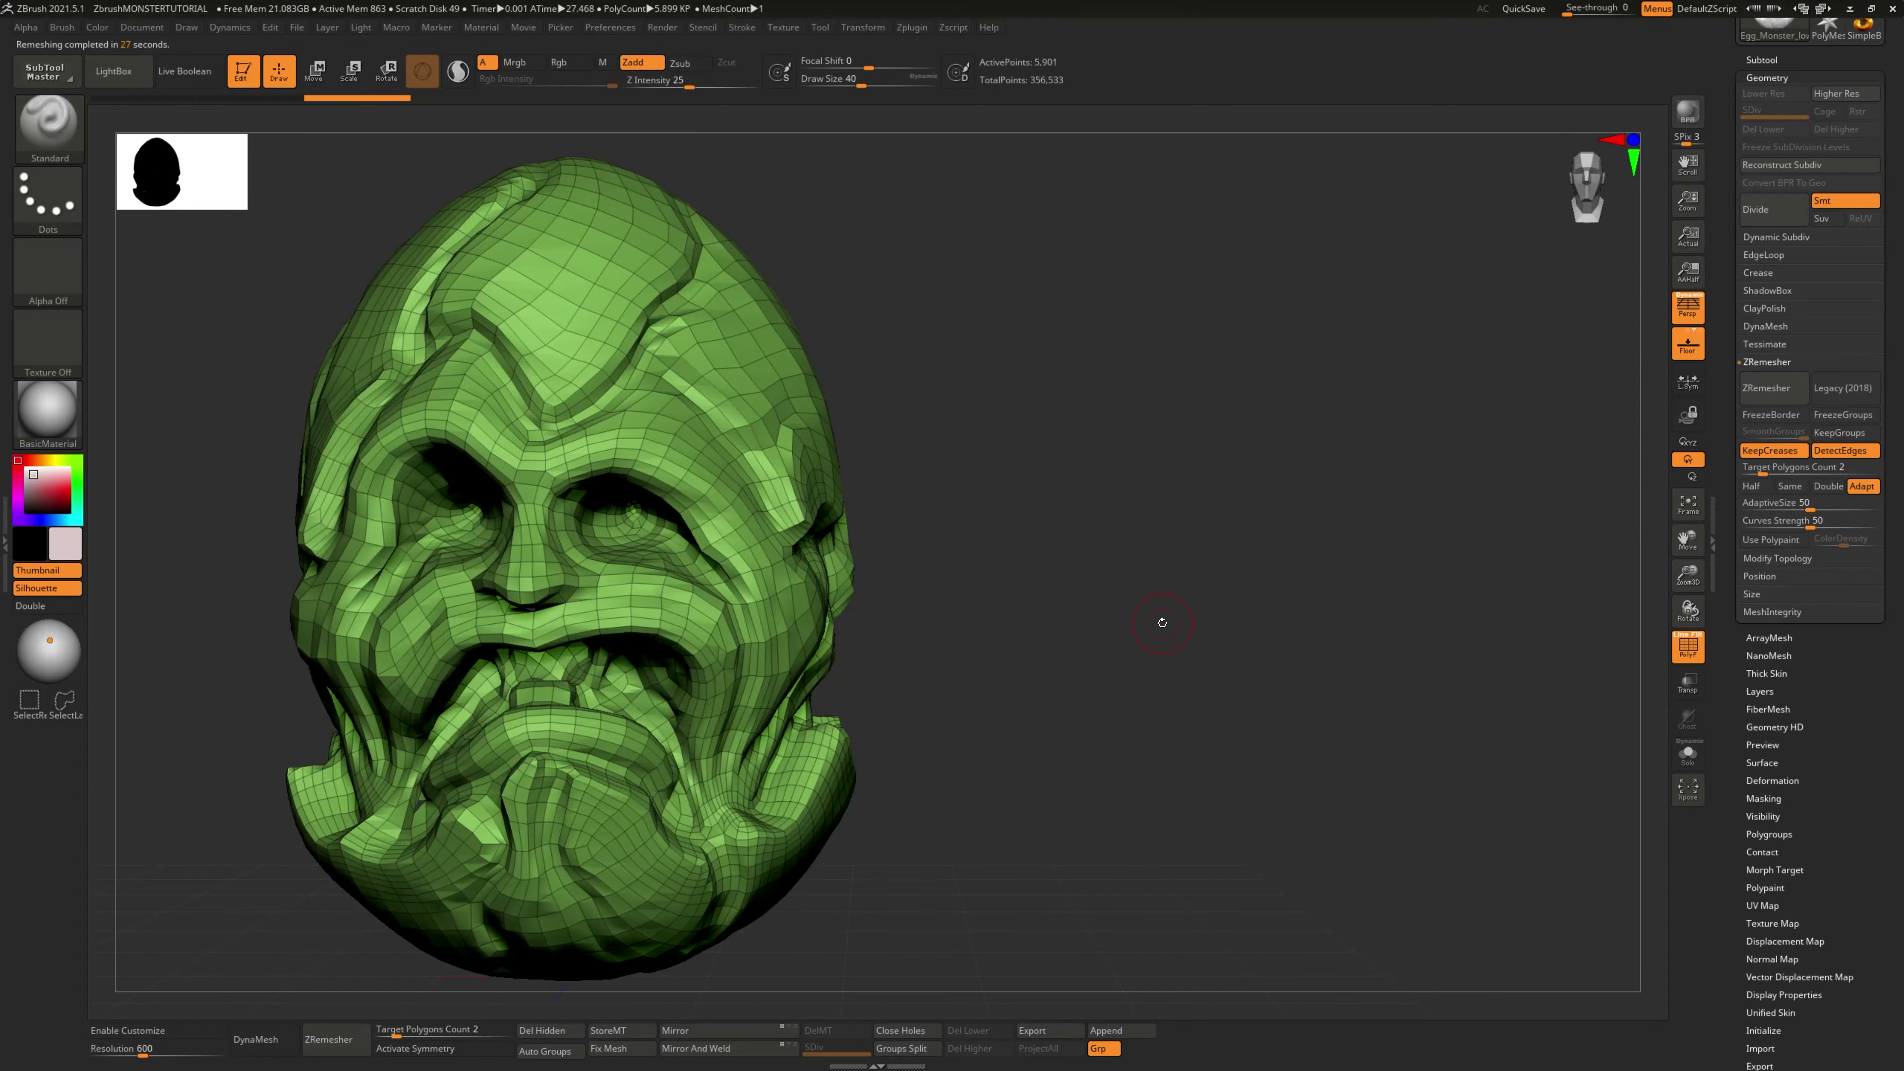
Step: Hide the polyframe and examine the new lower-poly surface from the front and three-quarter side
click(1688, 647)
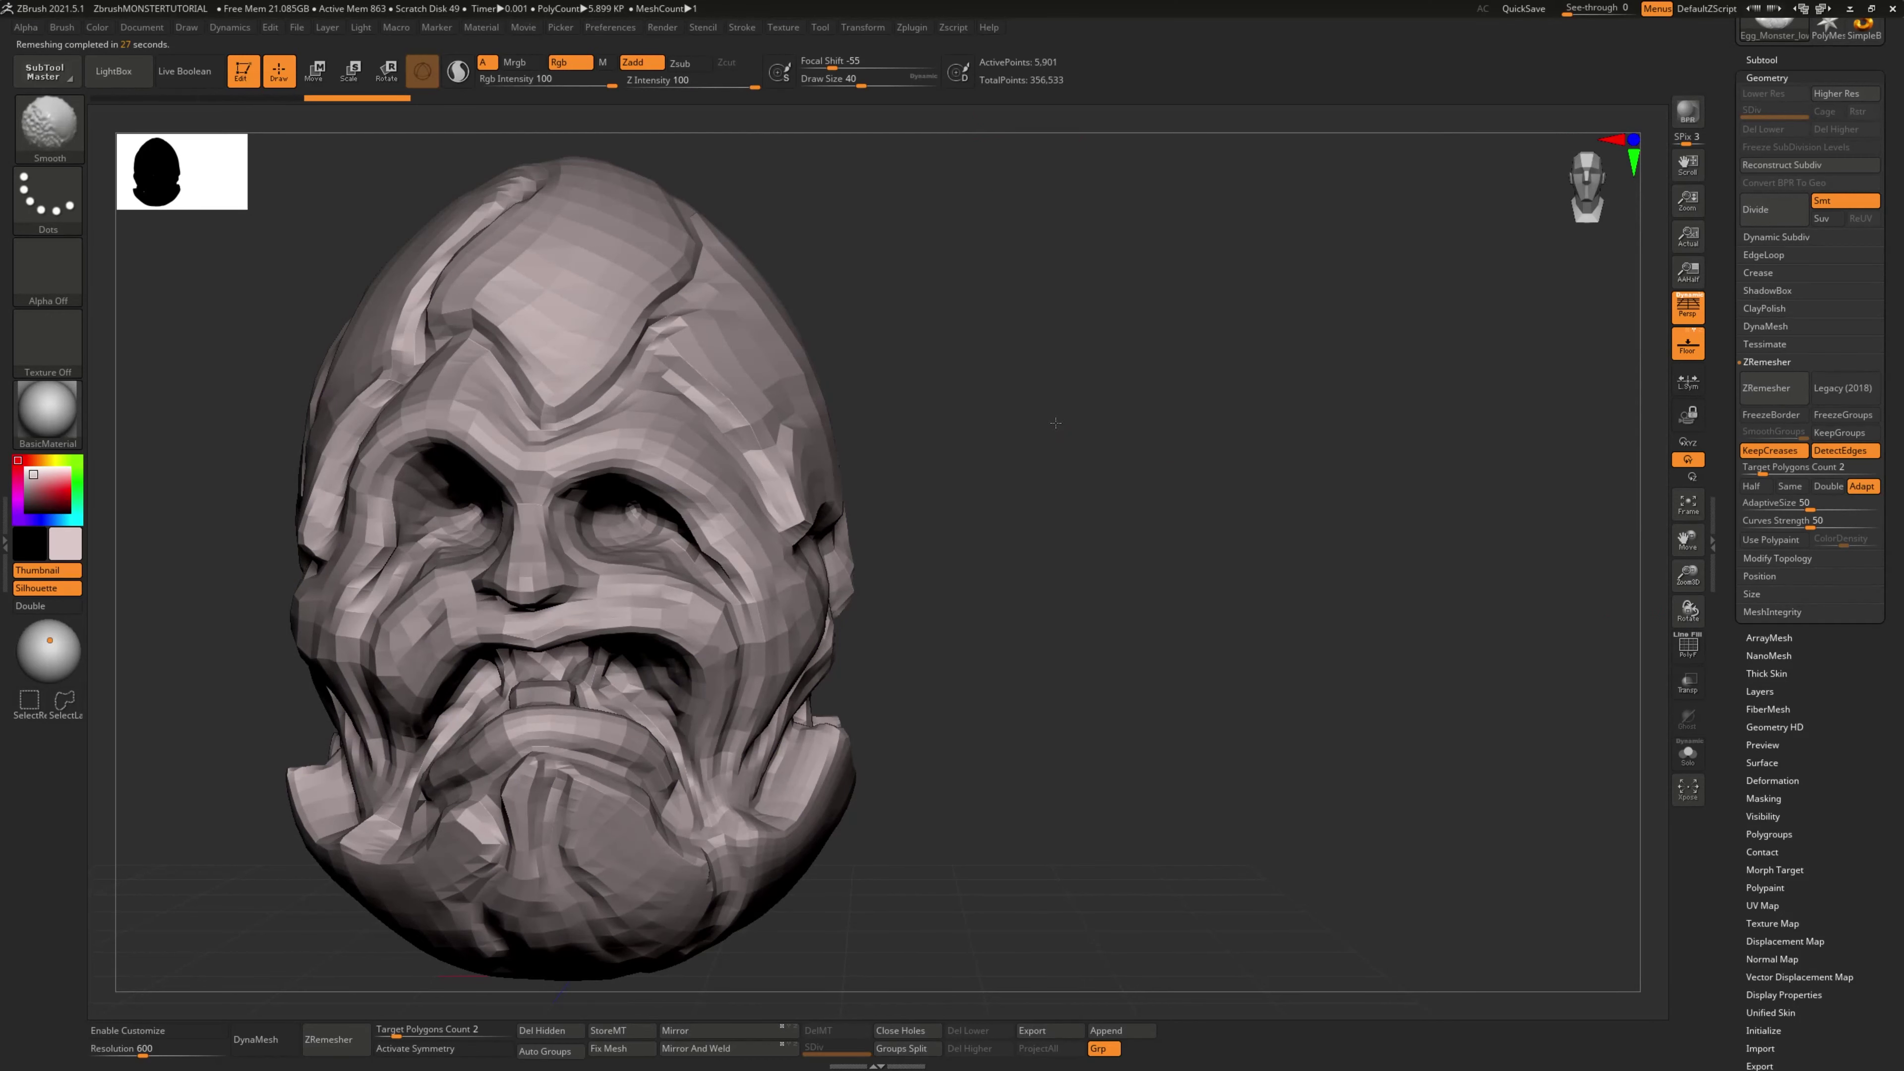
drag(1054, 417, 471, 781)
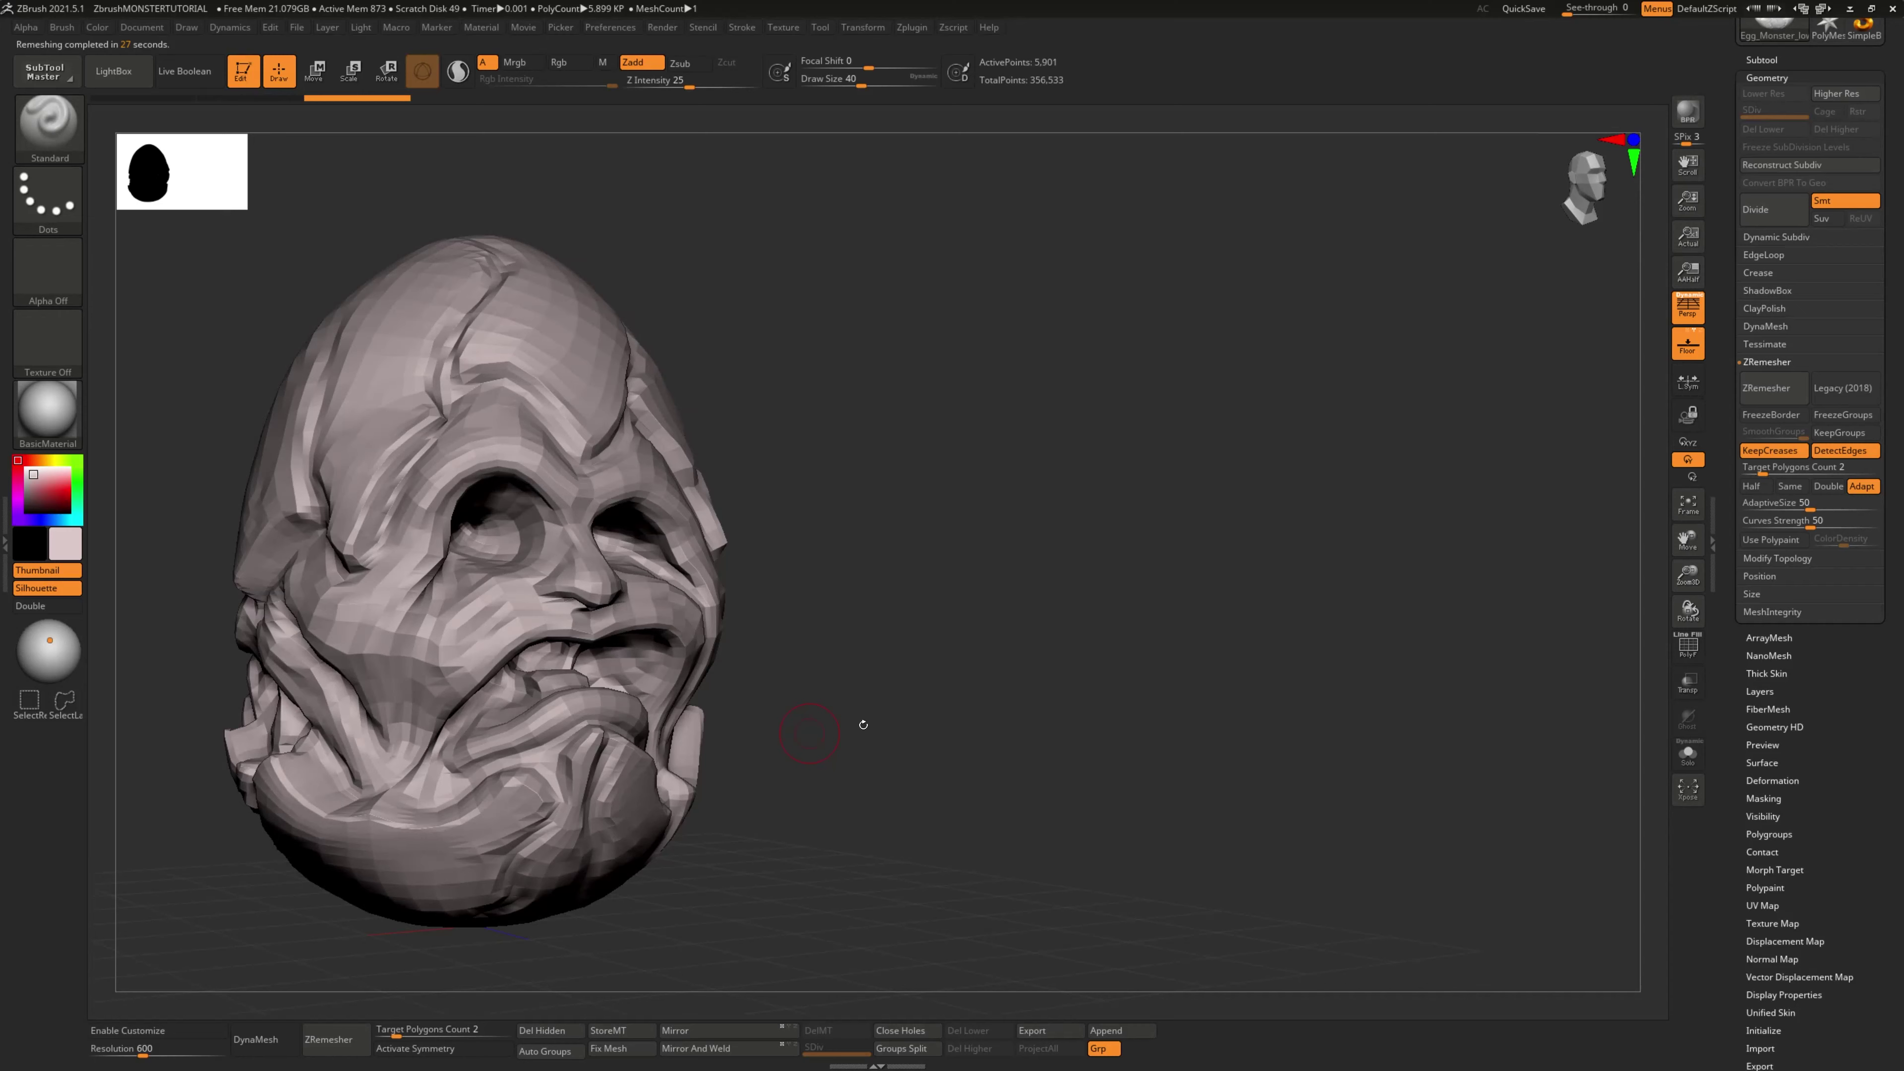
drag(863, 724, 1095, 615)
Step: Reduce the brush draw size to 16 and smooth the jagged polygon below the mouth corner
key(bracketleft)
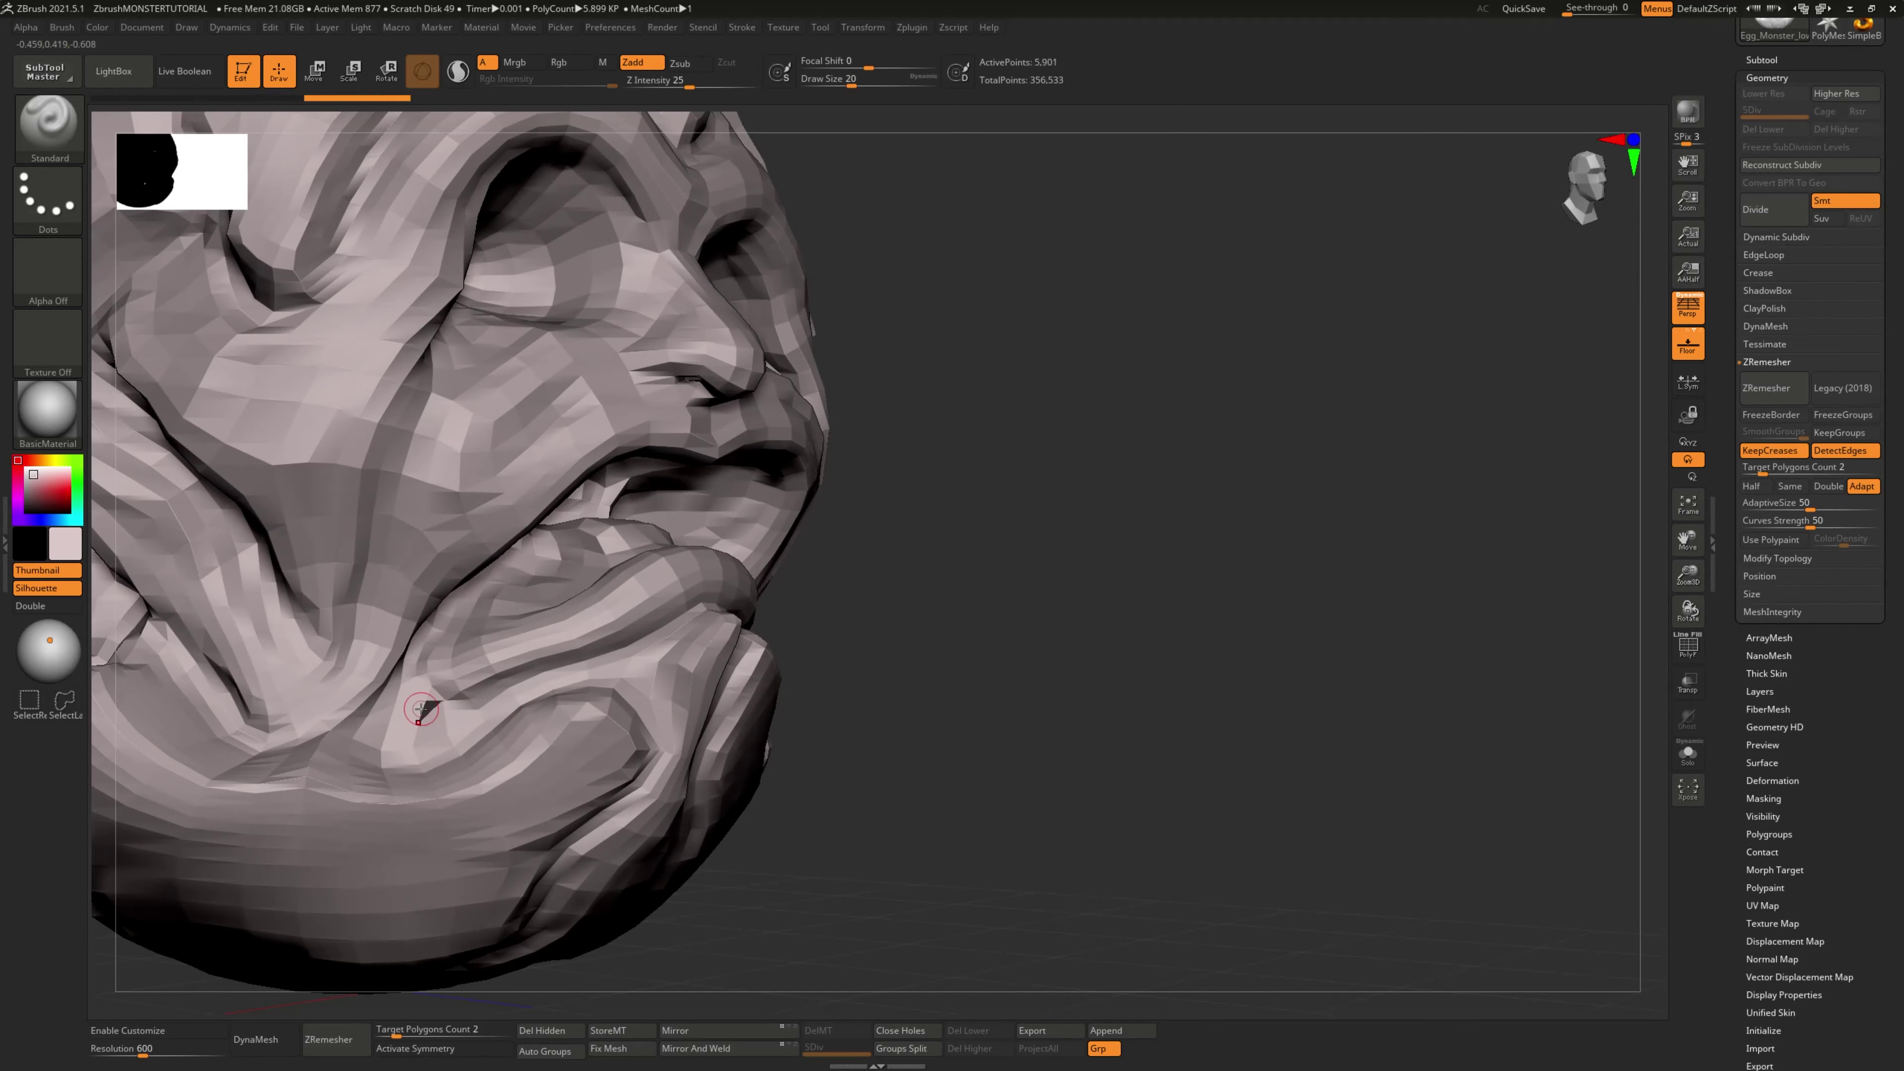
shift+drag(419, 721, 446, 706)
drag(1064, 731, 1018, 737)
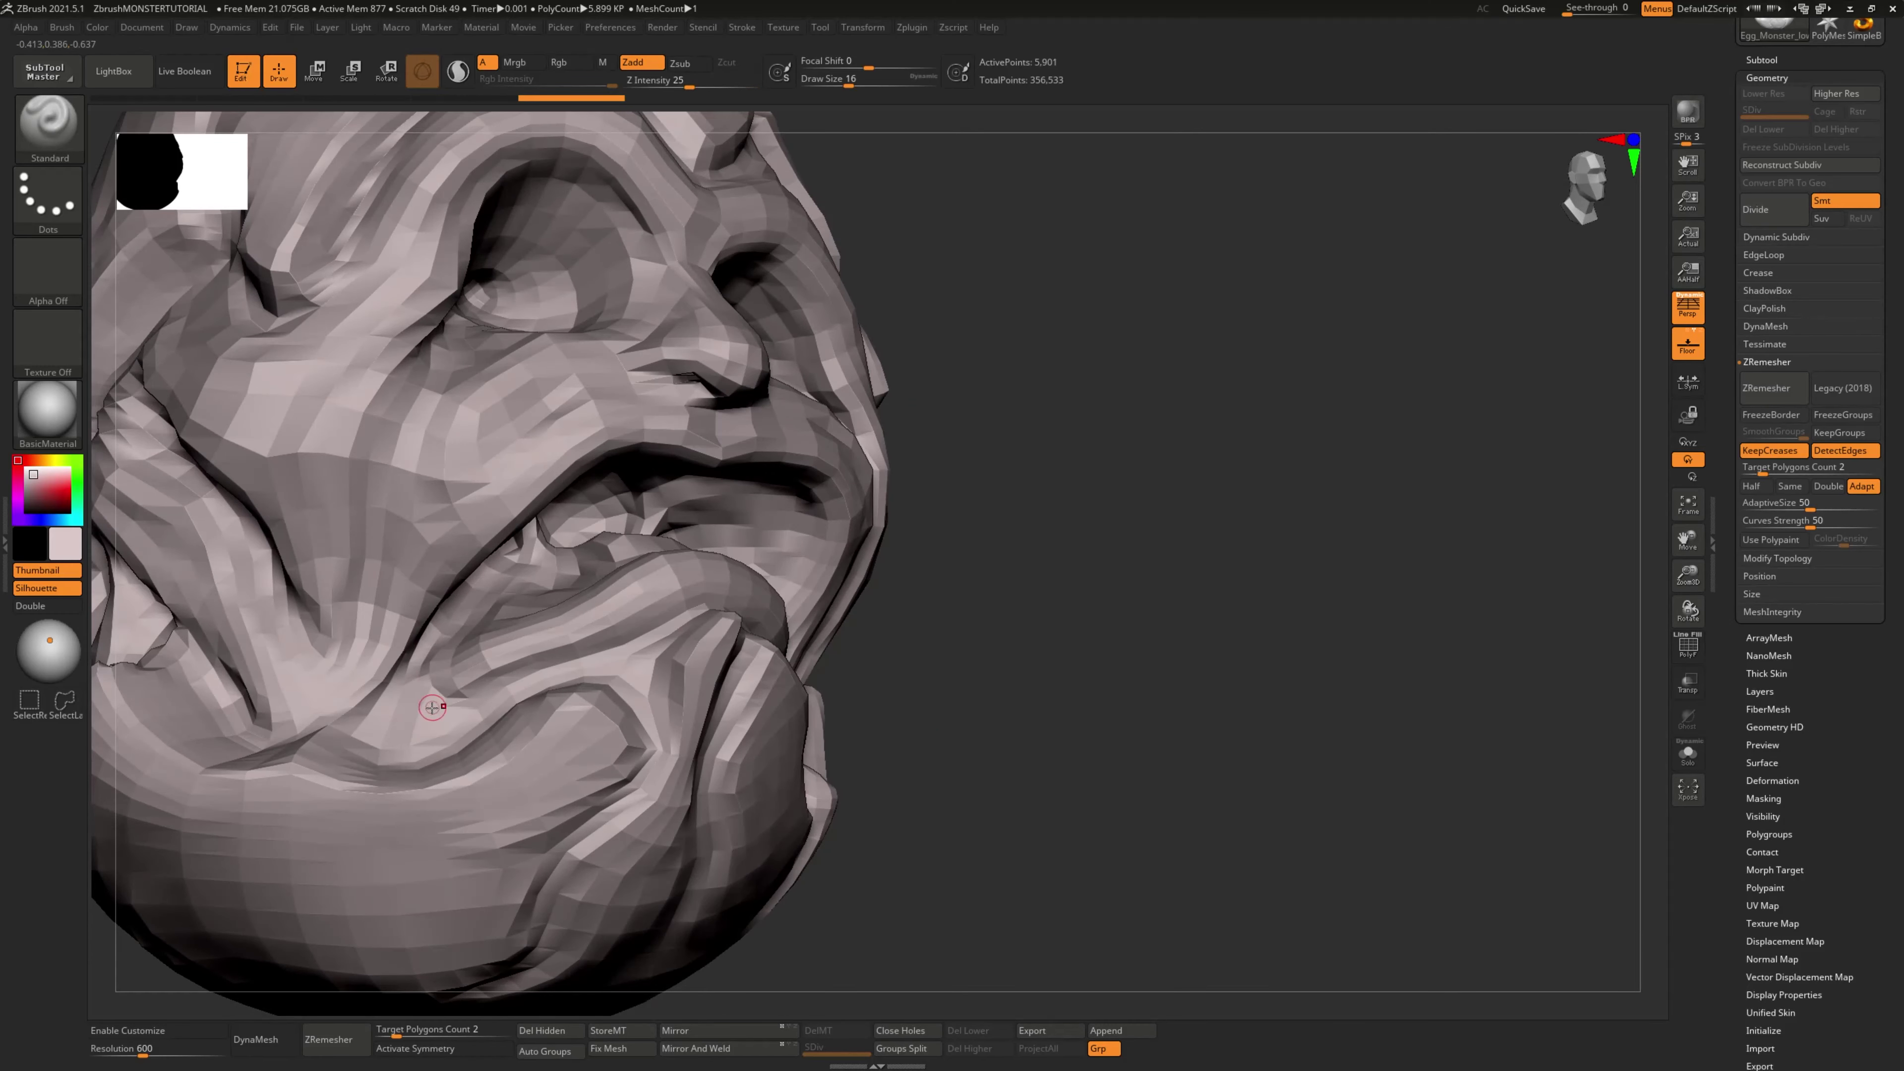
mouse_move(433, 707)
right_down()
mouse_move(1075, 764)
mouse_move(1073, 726)
mouse_move(901, 693)
mouse_move(913, 704)
mouse_move(896, 664)
mouse_move(926, 650)
mouse_move(1004, 673)
mouse_move(1032, 653)
right_up()
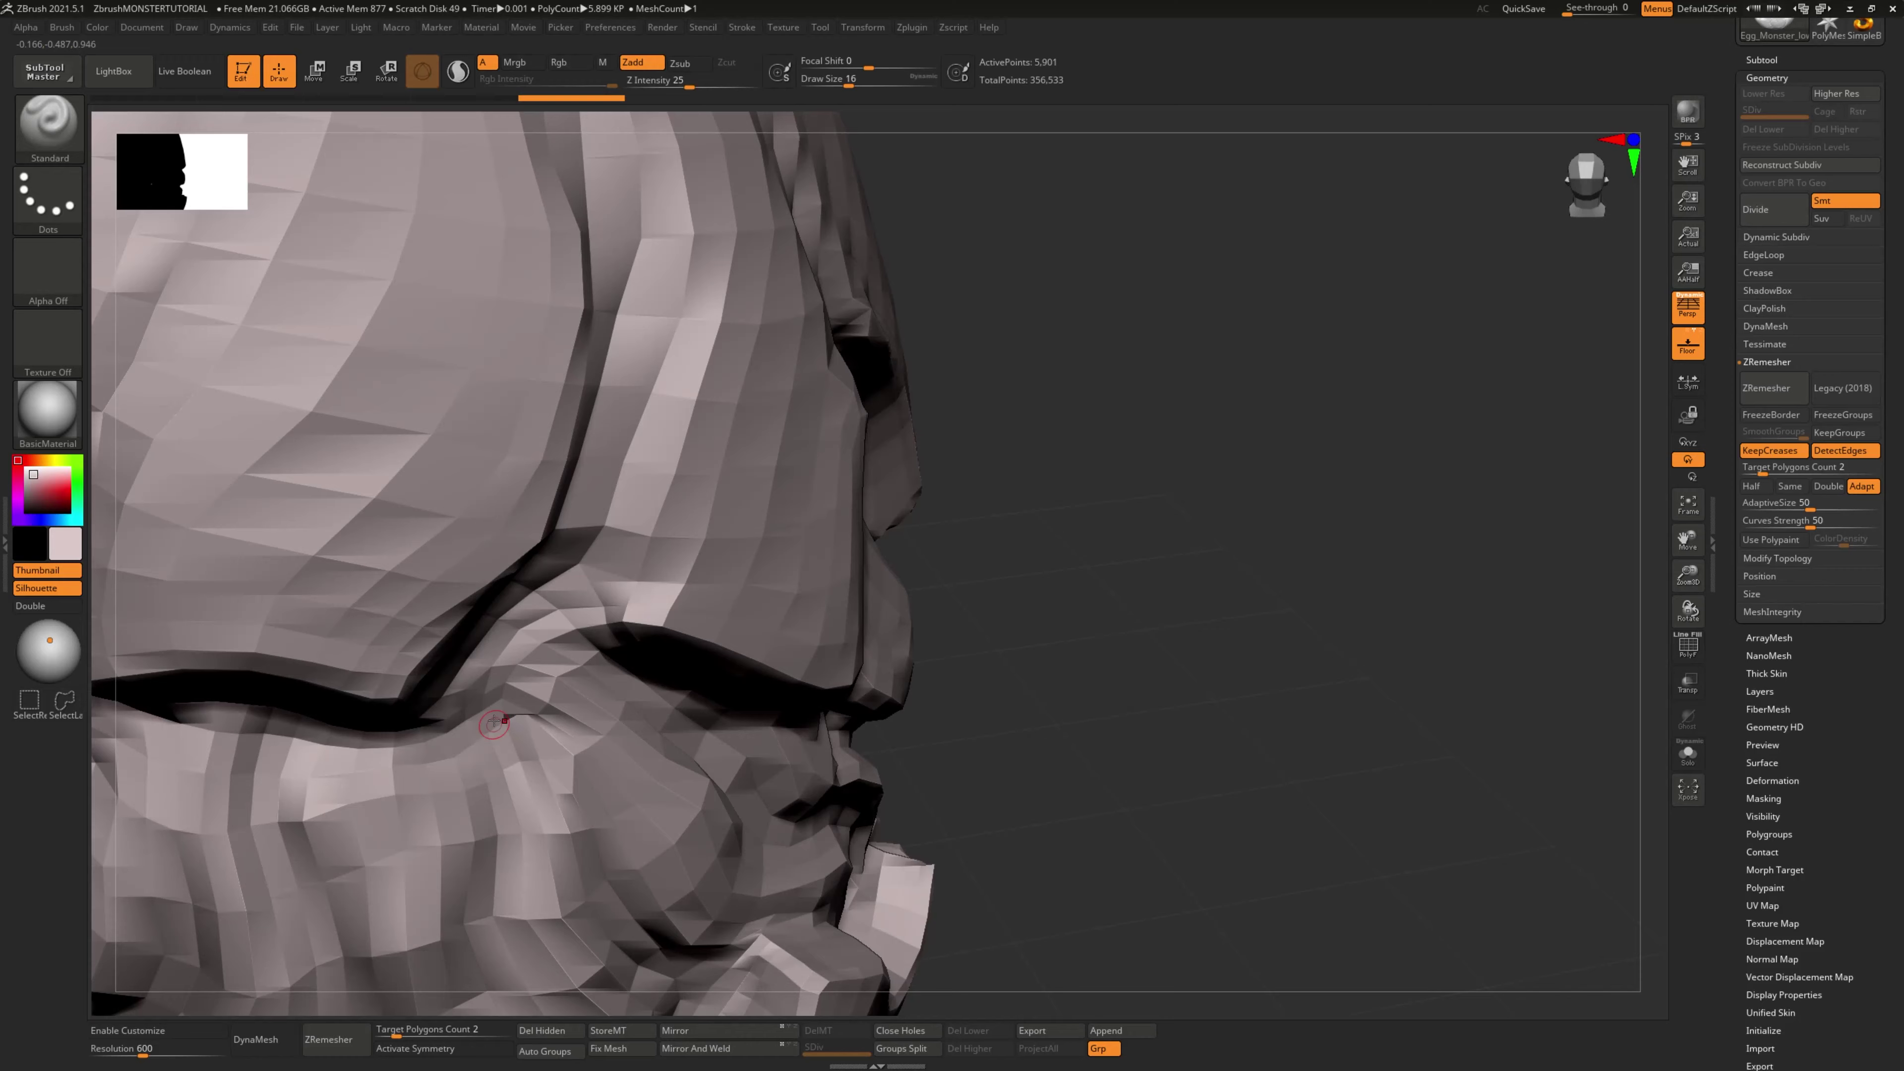
Step: Smooth the remaining uneven polygons on the fleshy fold just below the shell plate's lower edge
right_drag(496, 720, 994, 760)
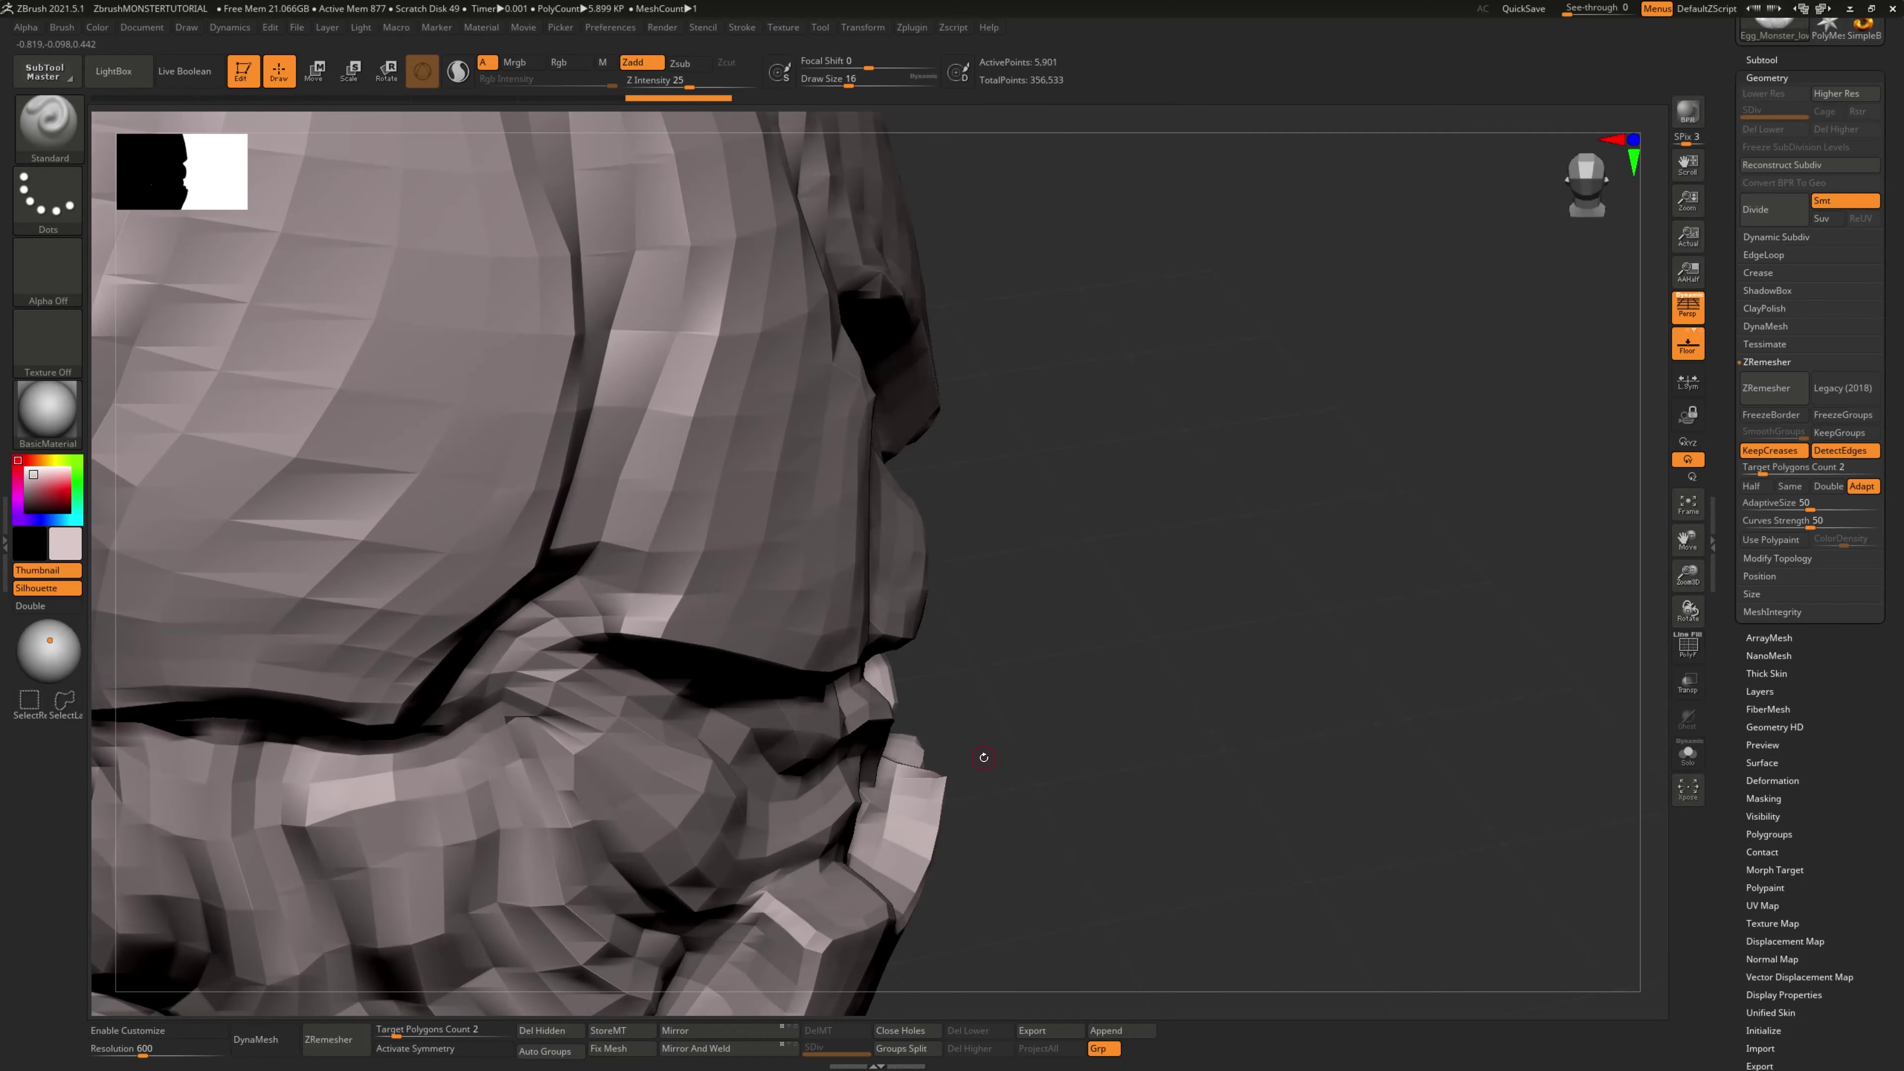
right_drag(1184, 768, 1207, 768)
shift+drag(509, 723, 522, 717)
Step: Smooth the sharp polygons at the top of the lower shell piece on the back of the head
mouse_move(1099, 757)
right_down()
mouse_move(1060, 667)
mouse_move(1076, 673)
right_up()
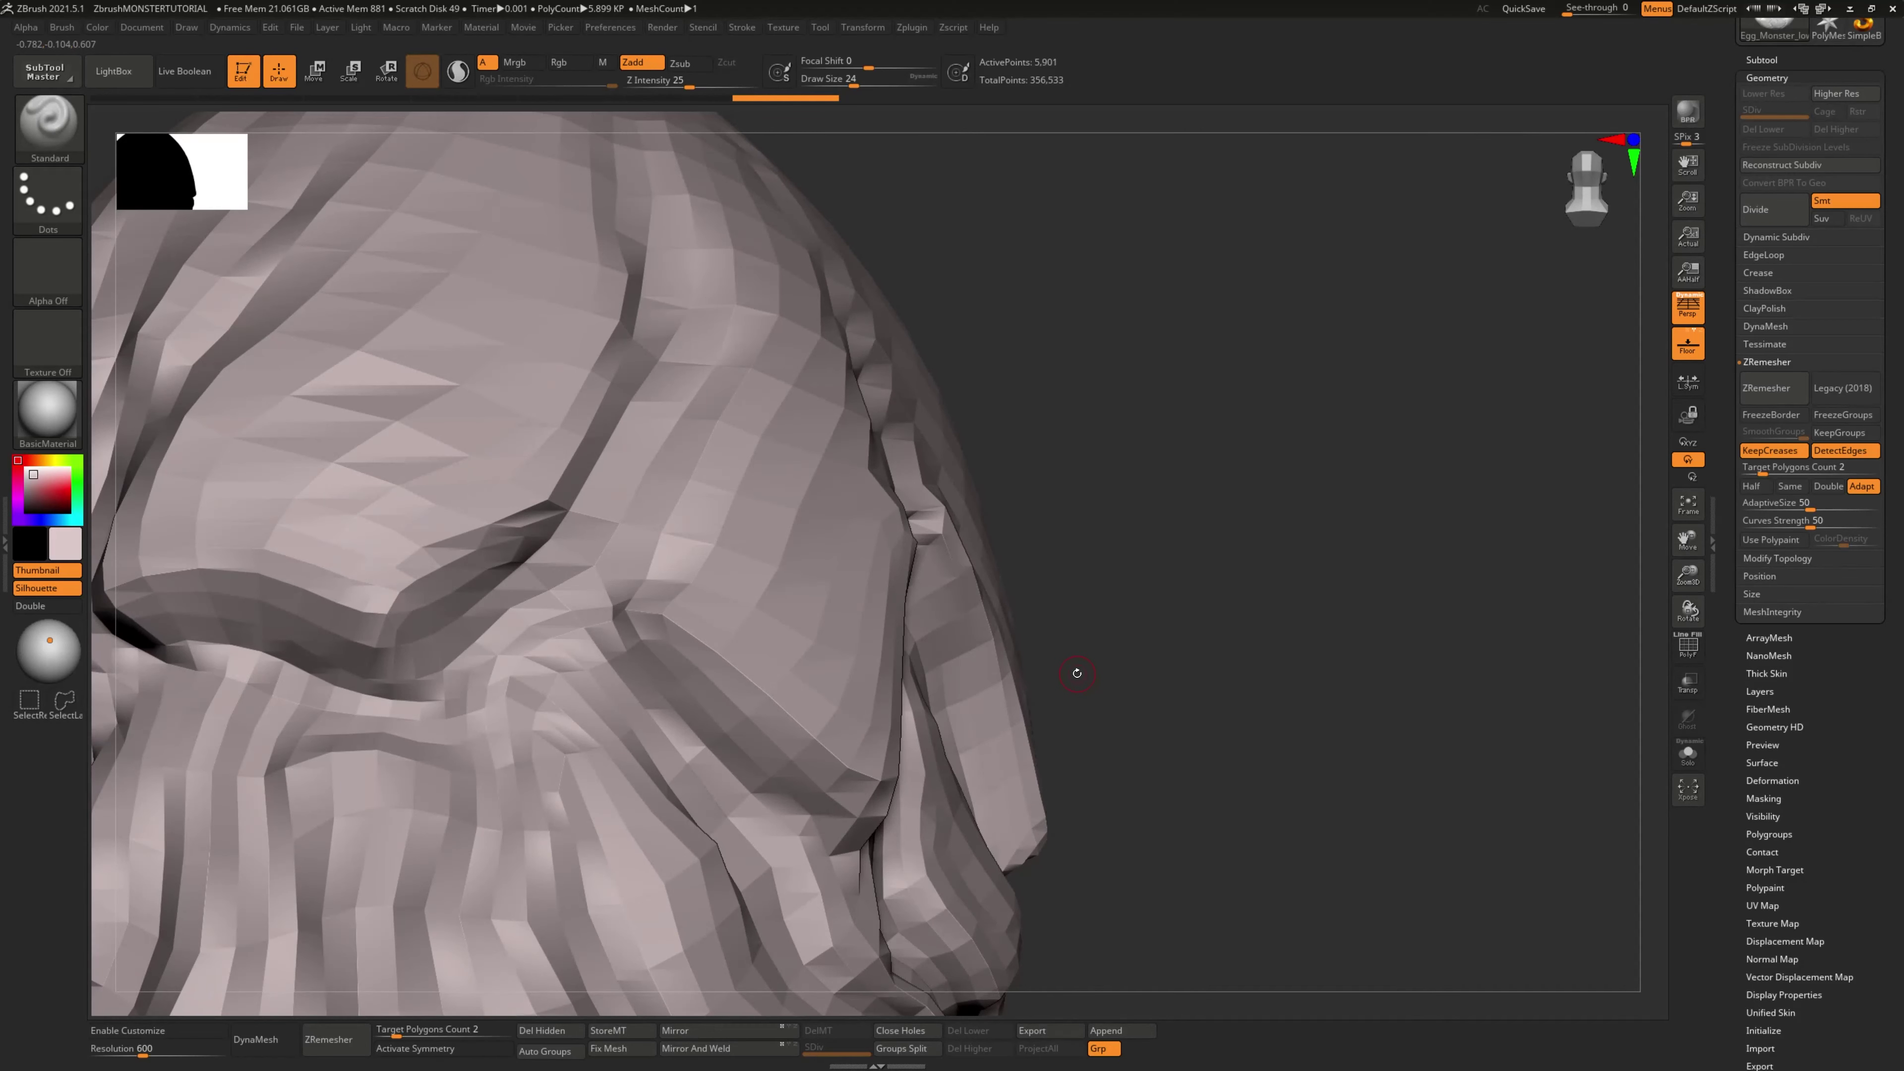
mouse_move(1193, 651)
right_down()
mouse_move(1126, 663)
mouse_move(1143, 625)
mouse_move(1193, 623)
mouse_move(1096, 650)
mouse_move(1020, 624)
mouse_move(1170, 597)
mouse_move(1092, 542)
mouse_move(1152, 617)
mouse_move(783, 602)
mouse_move(583, 727)
right_up()
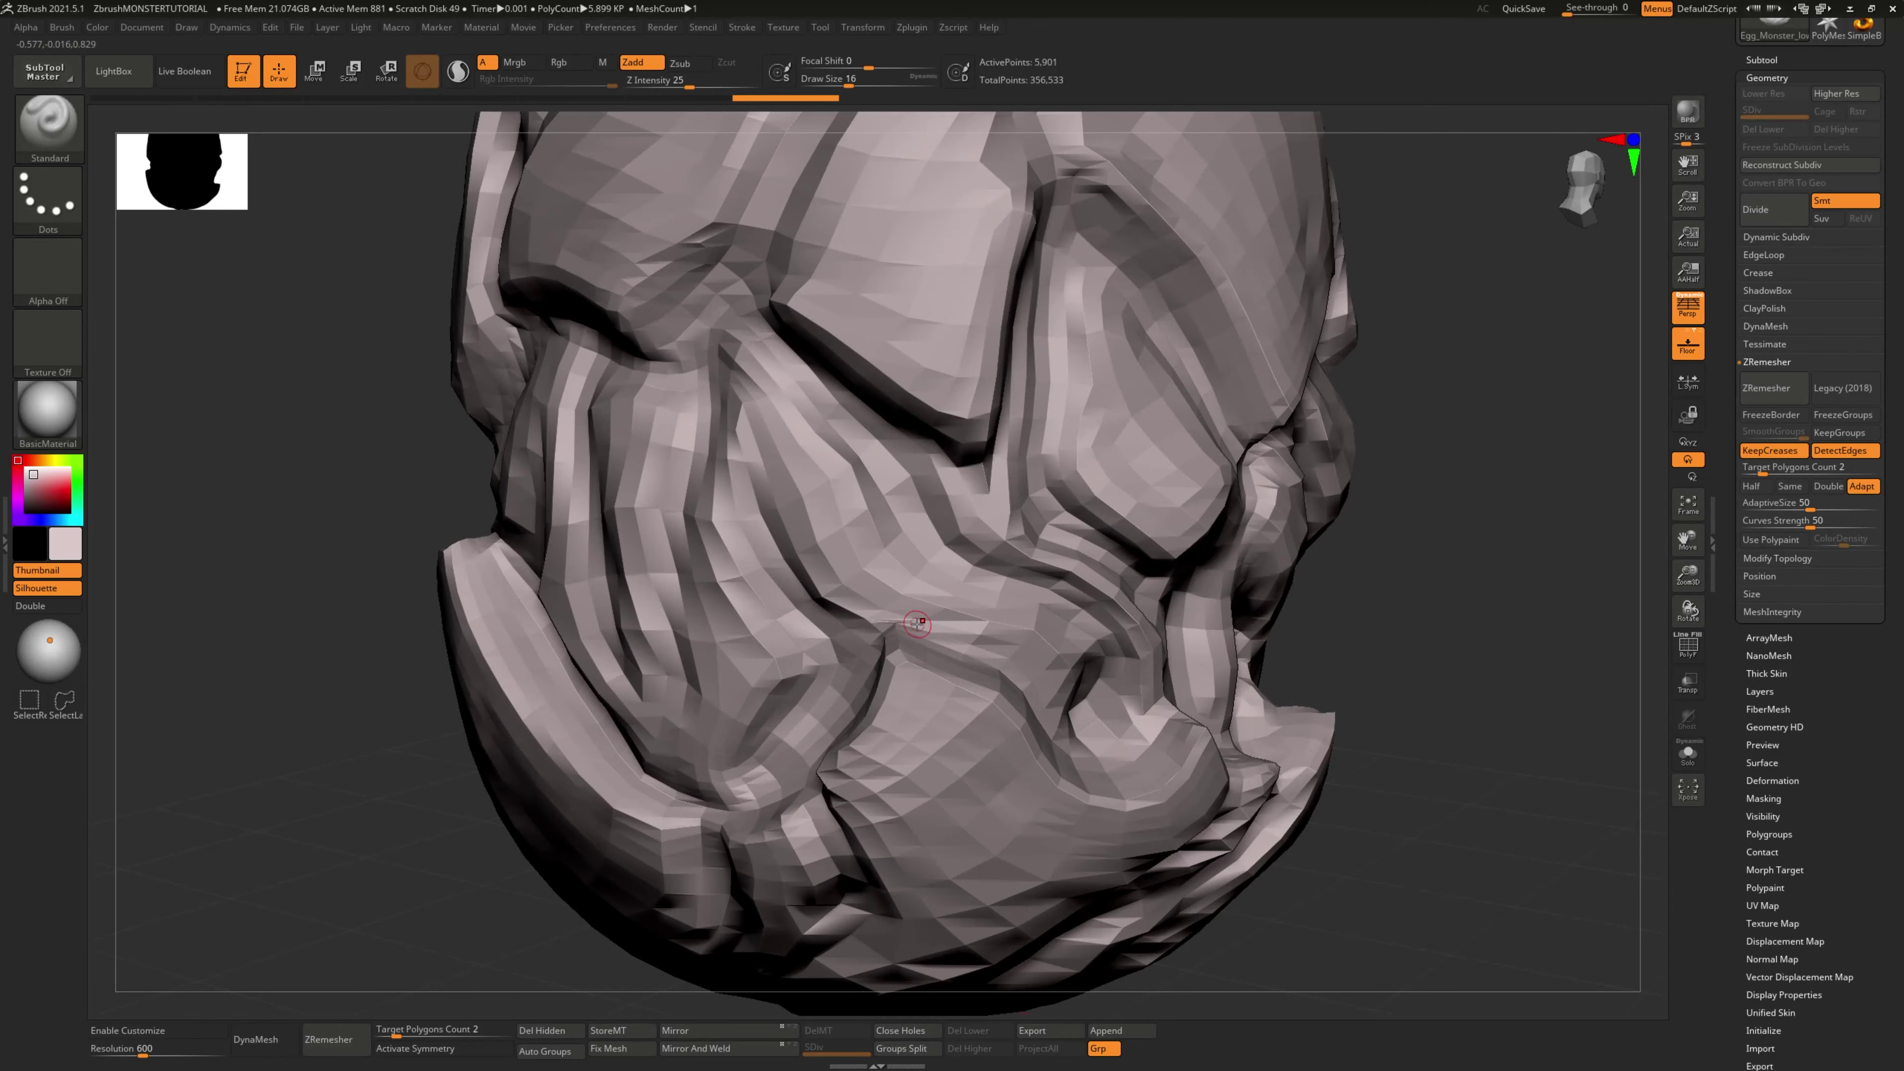
key(shift)
shift+drag(877, 623, 871, 620)
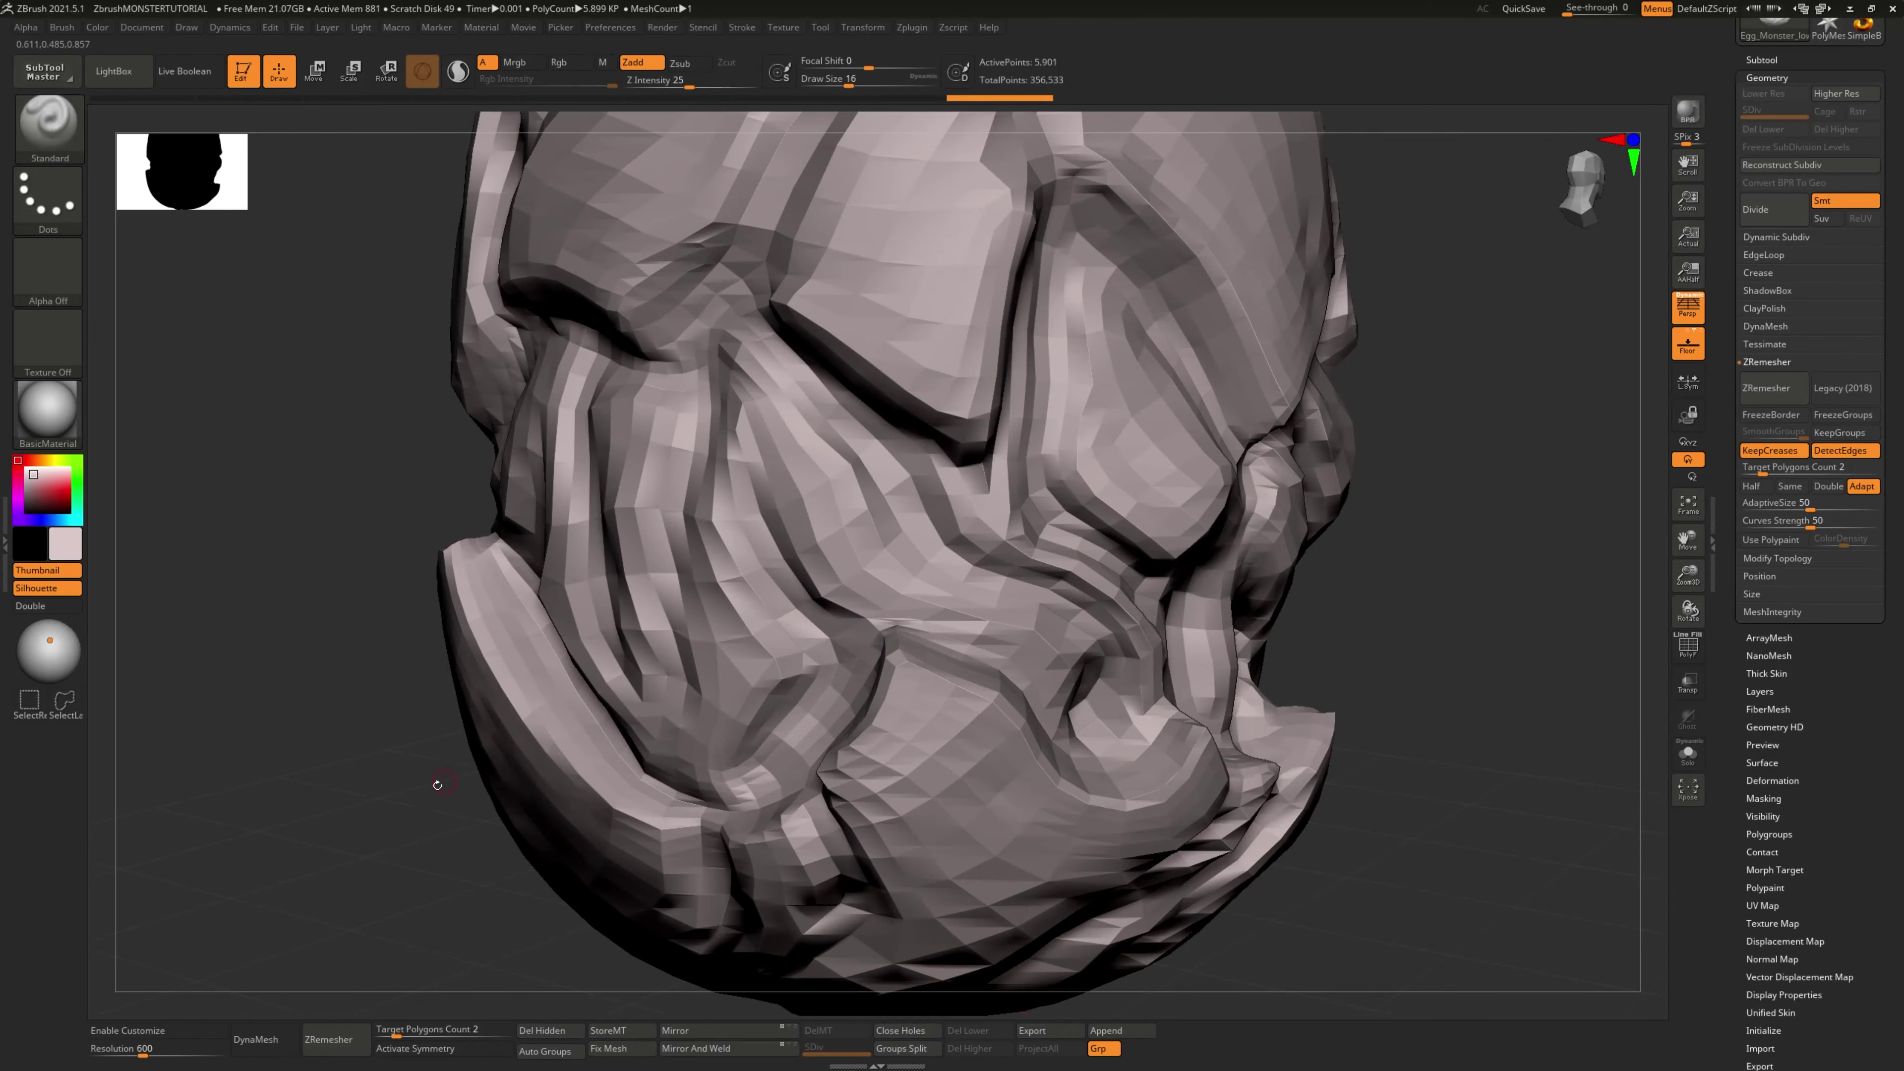
Step: Smooth the pinched, spiky polygons on the underside of the nose
mouse_move(438, 785)
mouse_down()
mouse_move(675, 787)
mouse_move(365, 805)
mouse_up()
mouse_move(365, 805)
right_down()
mouse_move(1160, 769)
mouse_move(1021, 795)
mouse_move(1118, 626)
mouse_move(427, 697)
mouse_move(408, 360)
mouse_move(344, 667)
mouse_move(270, 707)
right_up()
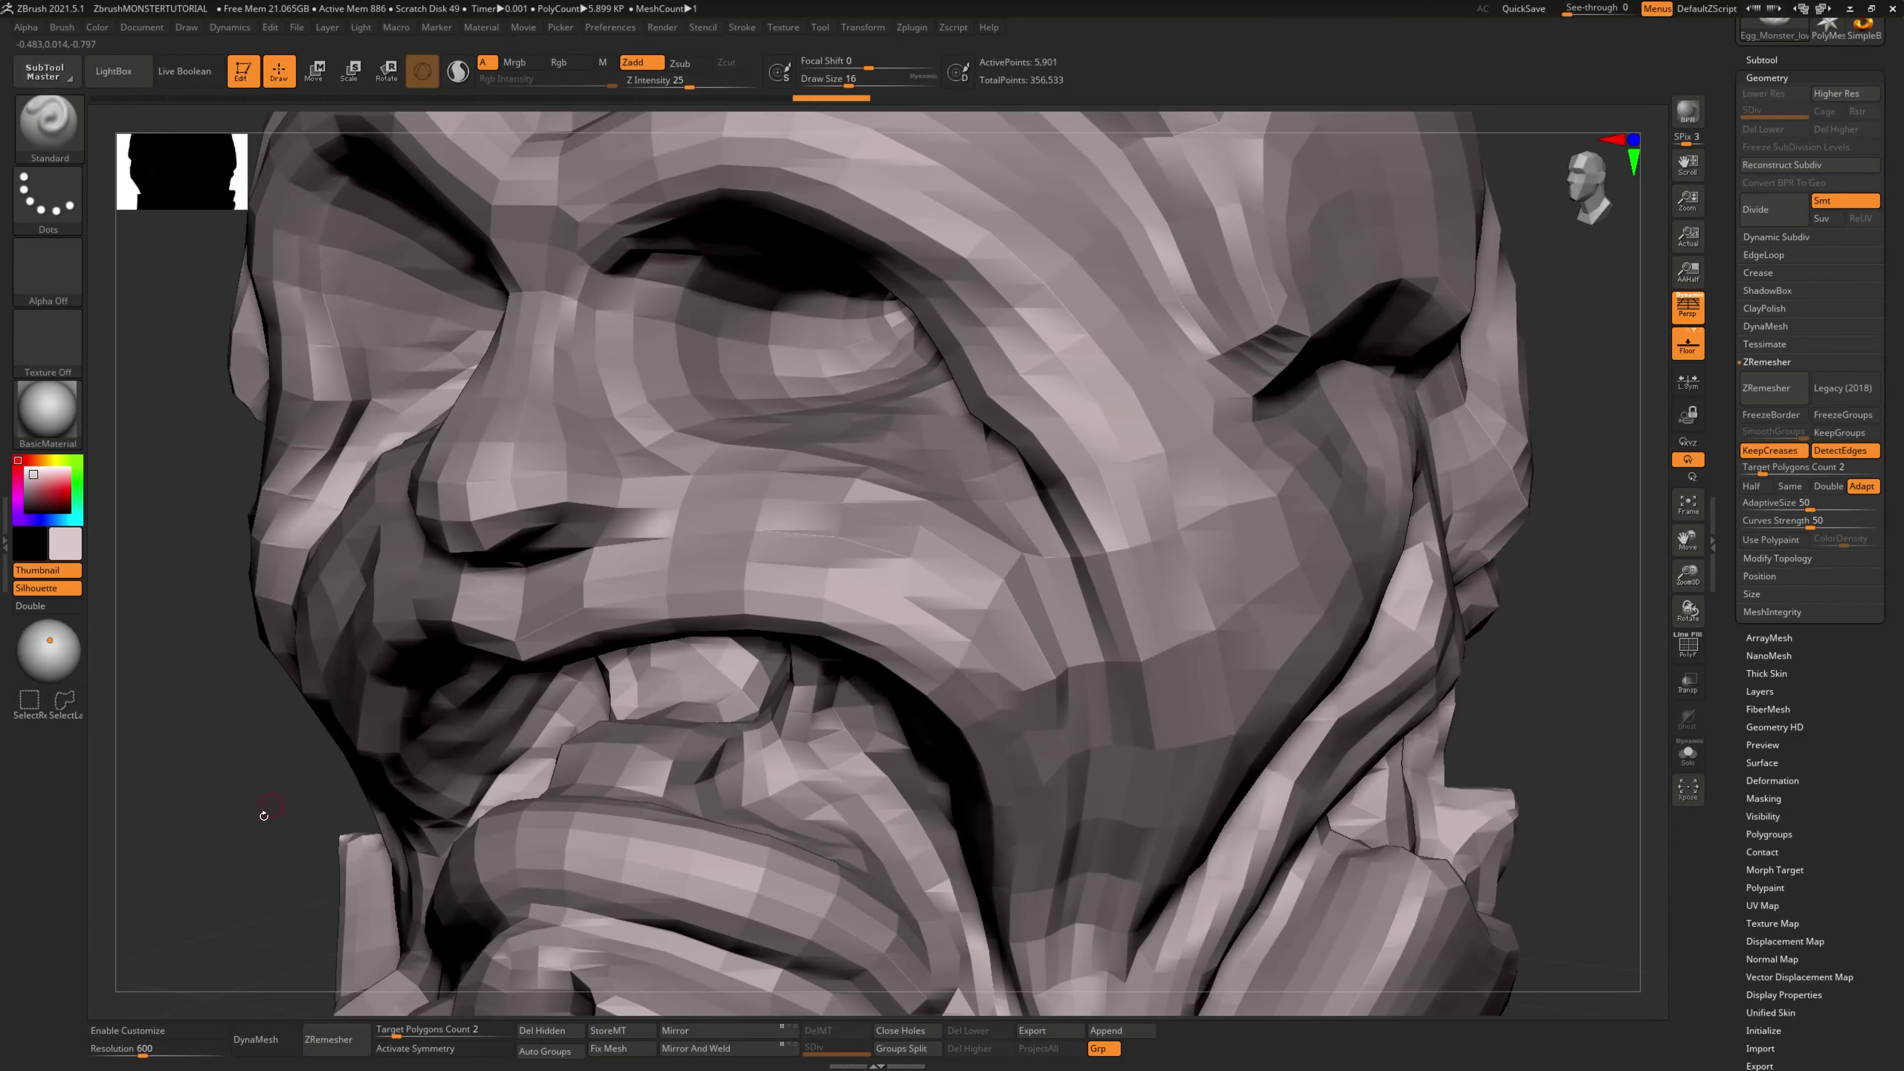
right_drag(264, 815, 246, 814)
mouse_move(197, 717)
right_down()
mouse_move(179, 634)
mouse_move(225, 650)
mouse_move(199, 680)
mouse_move(236, 639)
mouse_move(248, 679)
mouse_move(282, 668)
mouse_move(292, 701)
right_up()
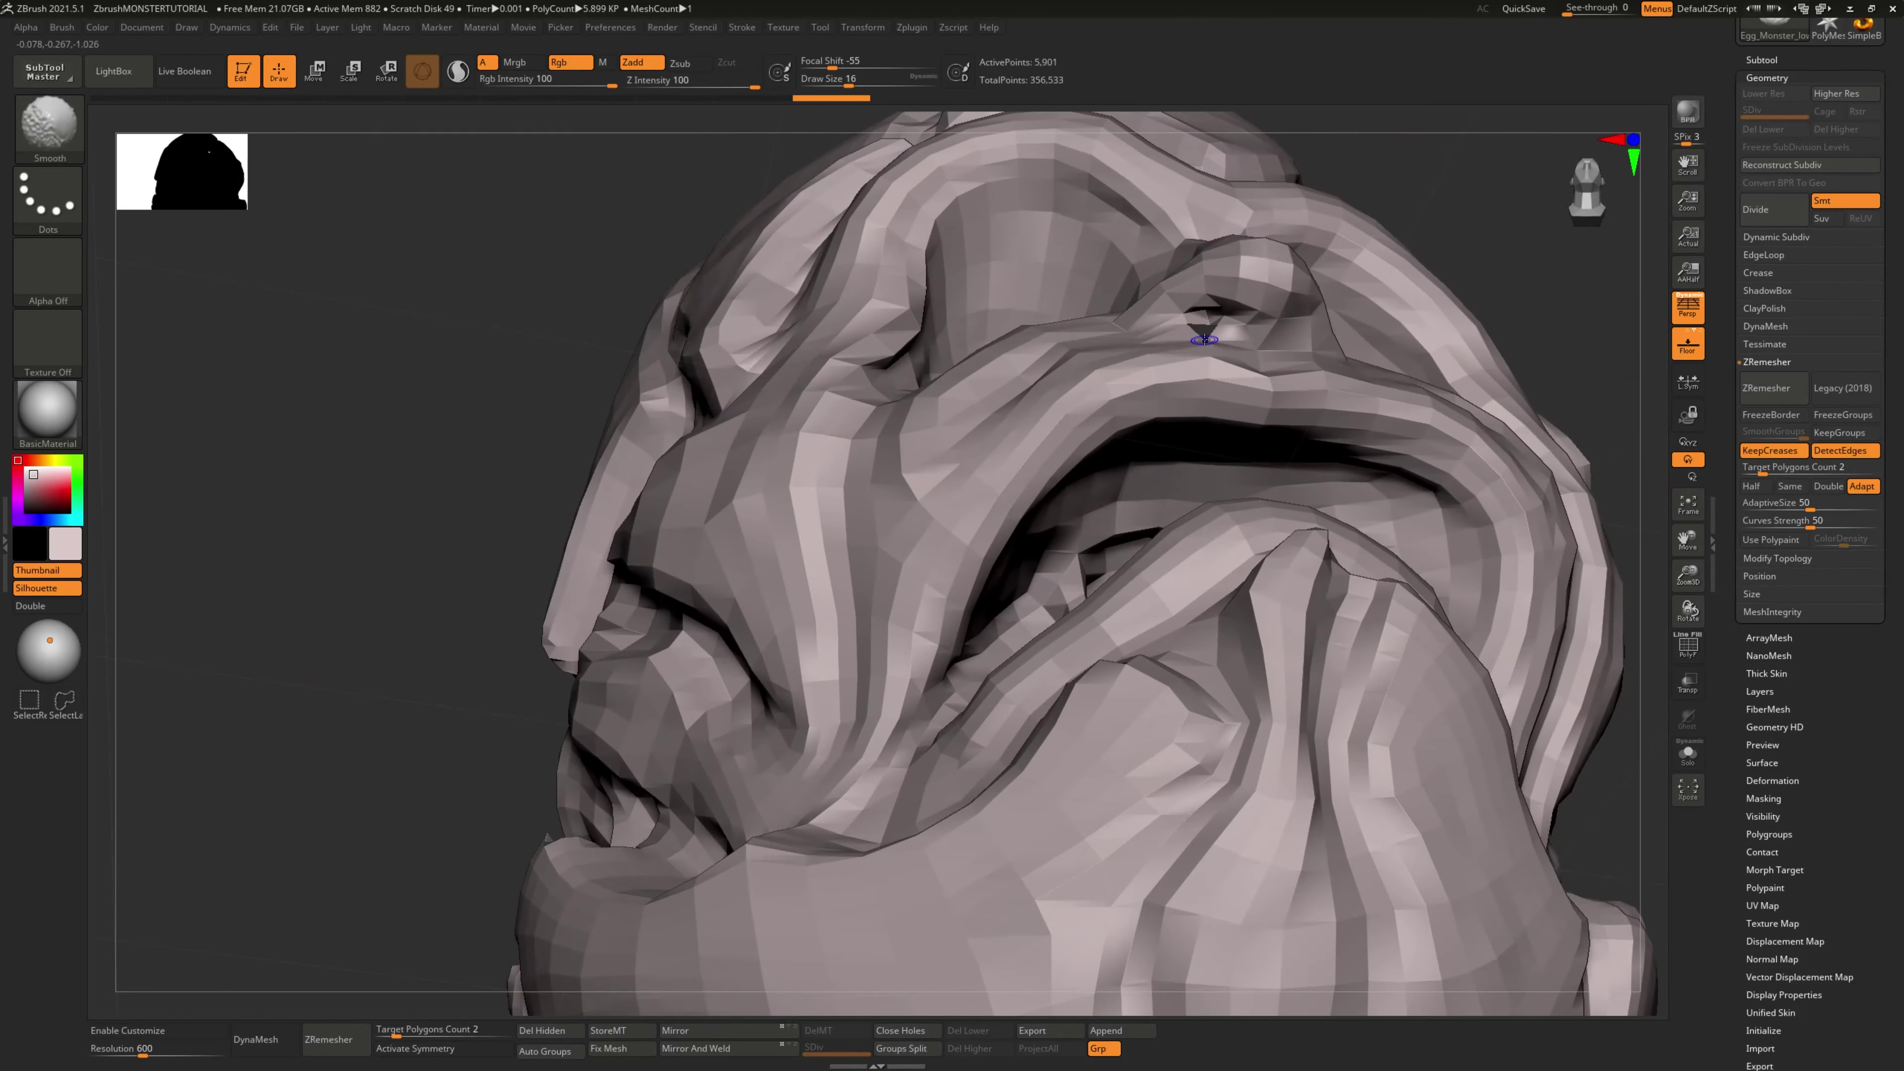
mouse_move(412, 489)
right_down()
mouse_move(334, 509)
mouse_move(390, 518)
mouse_move(931, 429)
right_up()
right_drag(786, 586, 1106, 446)
key(shift)
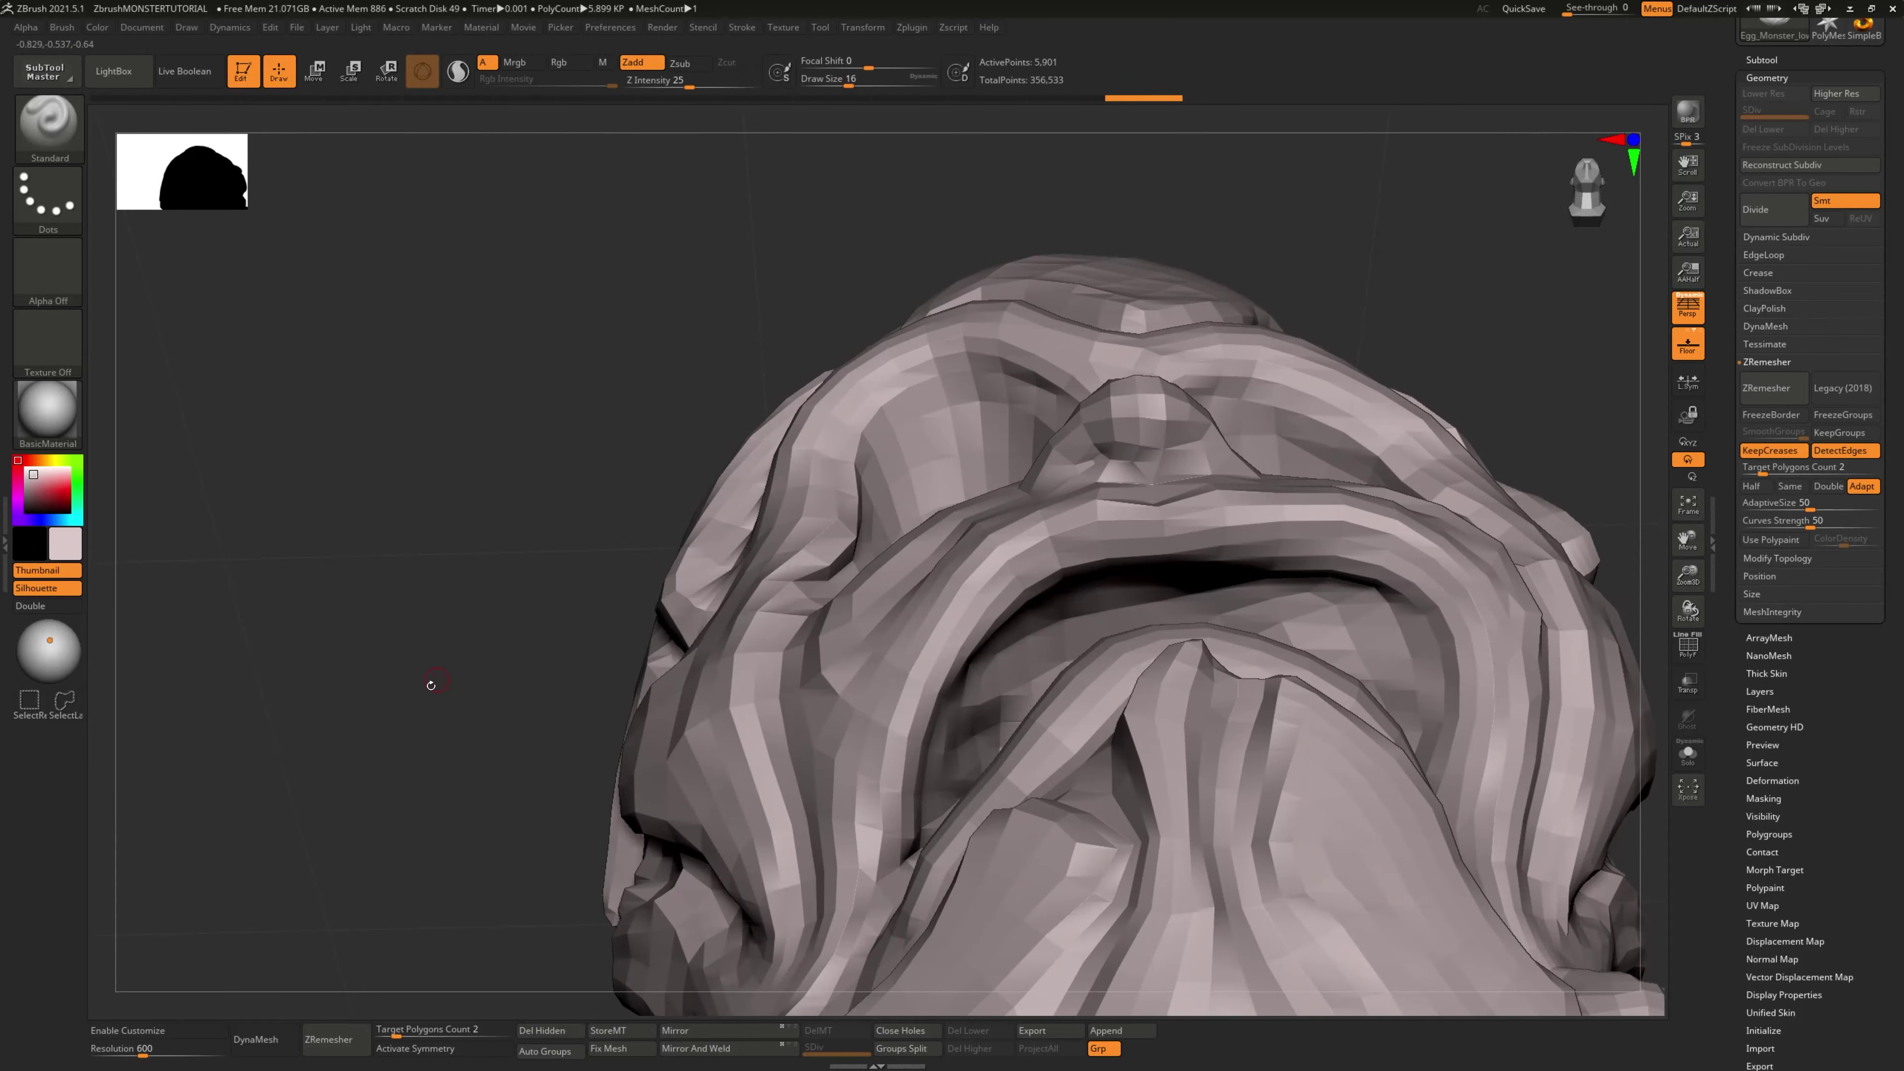
Step: Examine the mouth interior and lips up close while changing the light direction to reveal faulty polygons
mouse_move(430, 685)
alt+right_down()
mouse_move(349, 465)
mouse_move(331, 586)
mouse_move(352, 457)
alt+right_up()
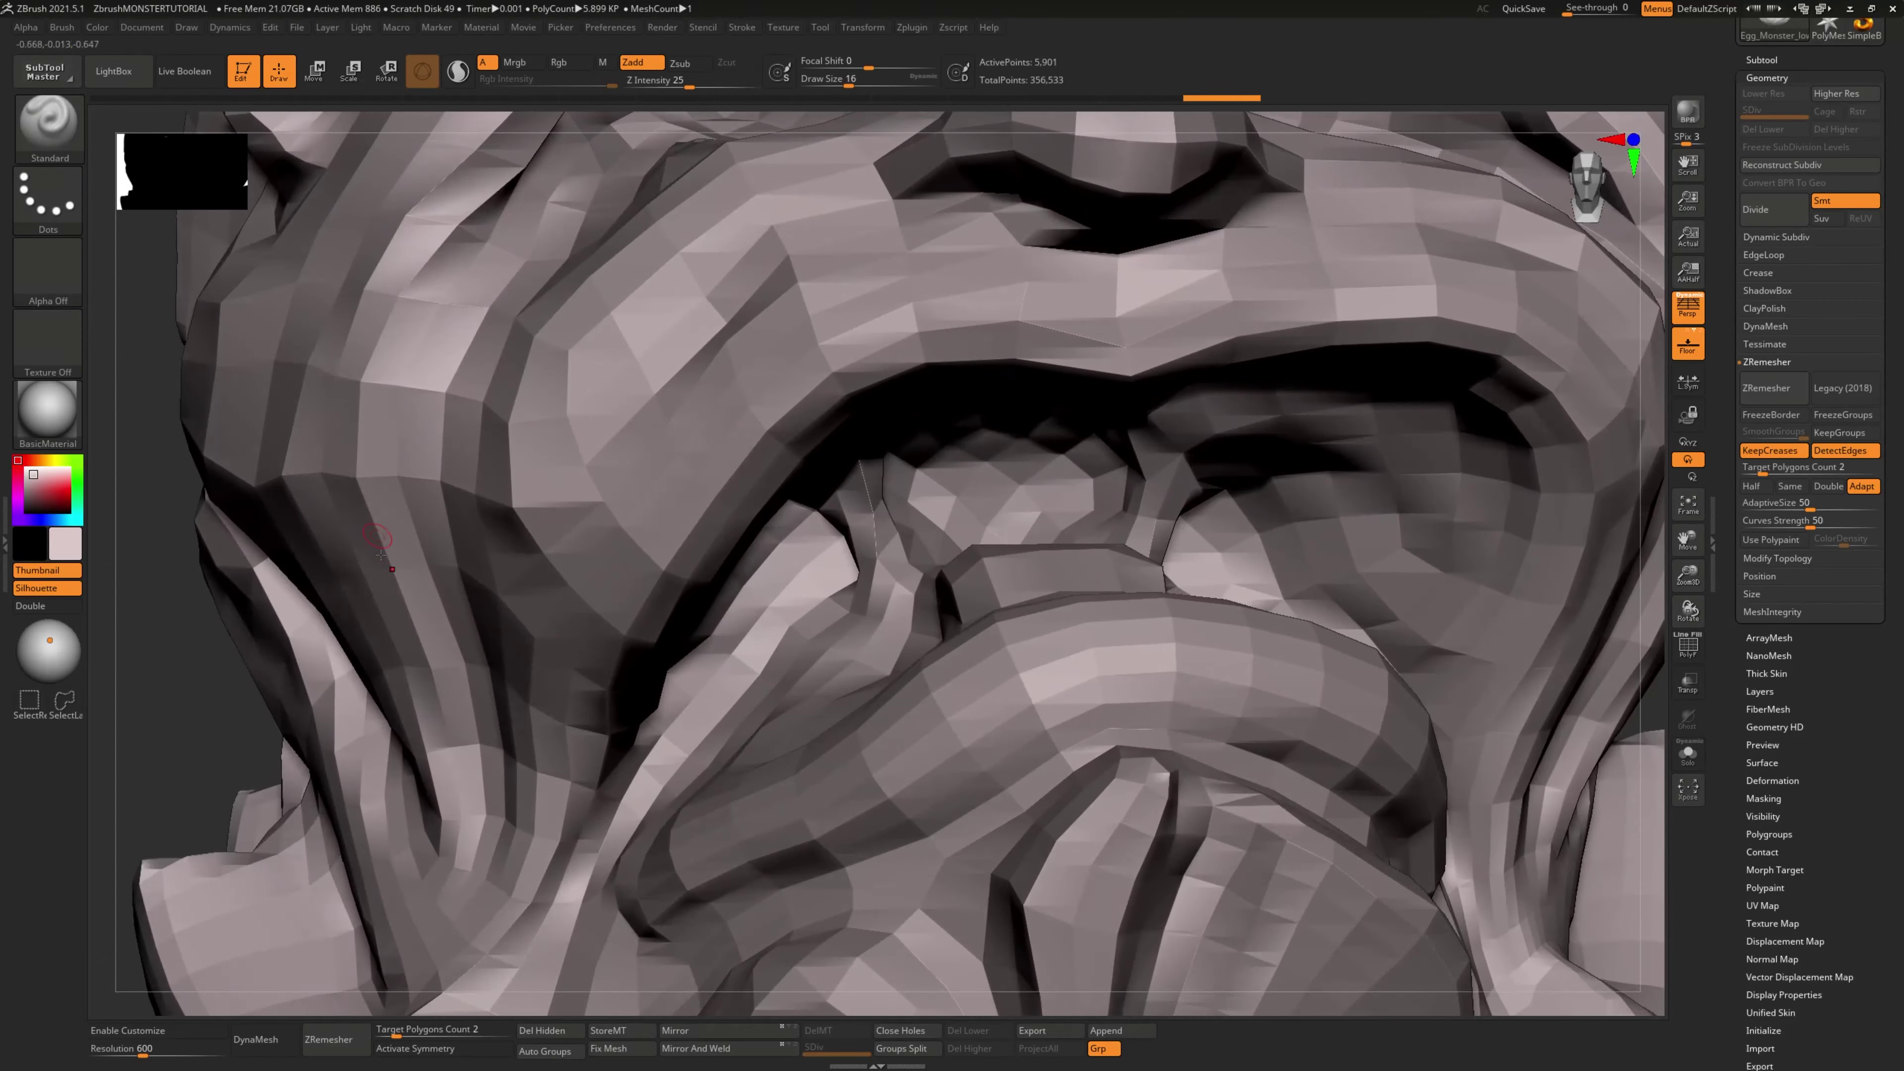
right_drag(675, 638, 764, 578)
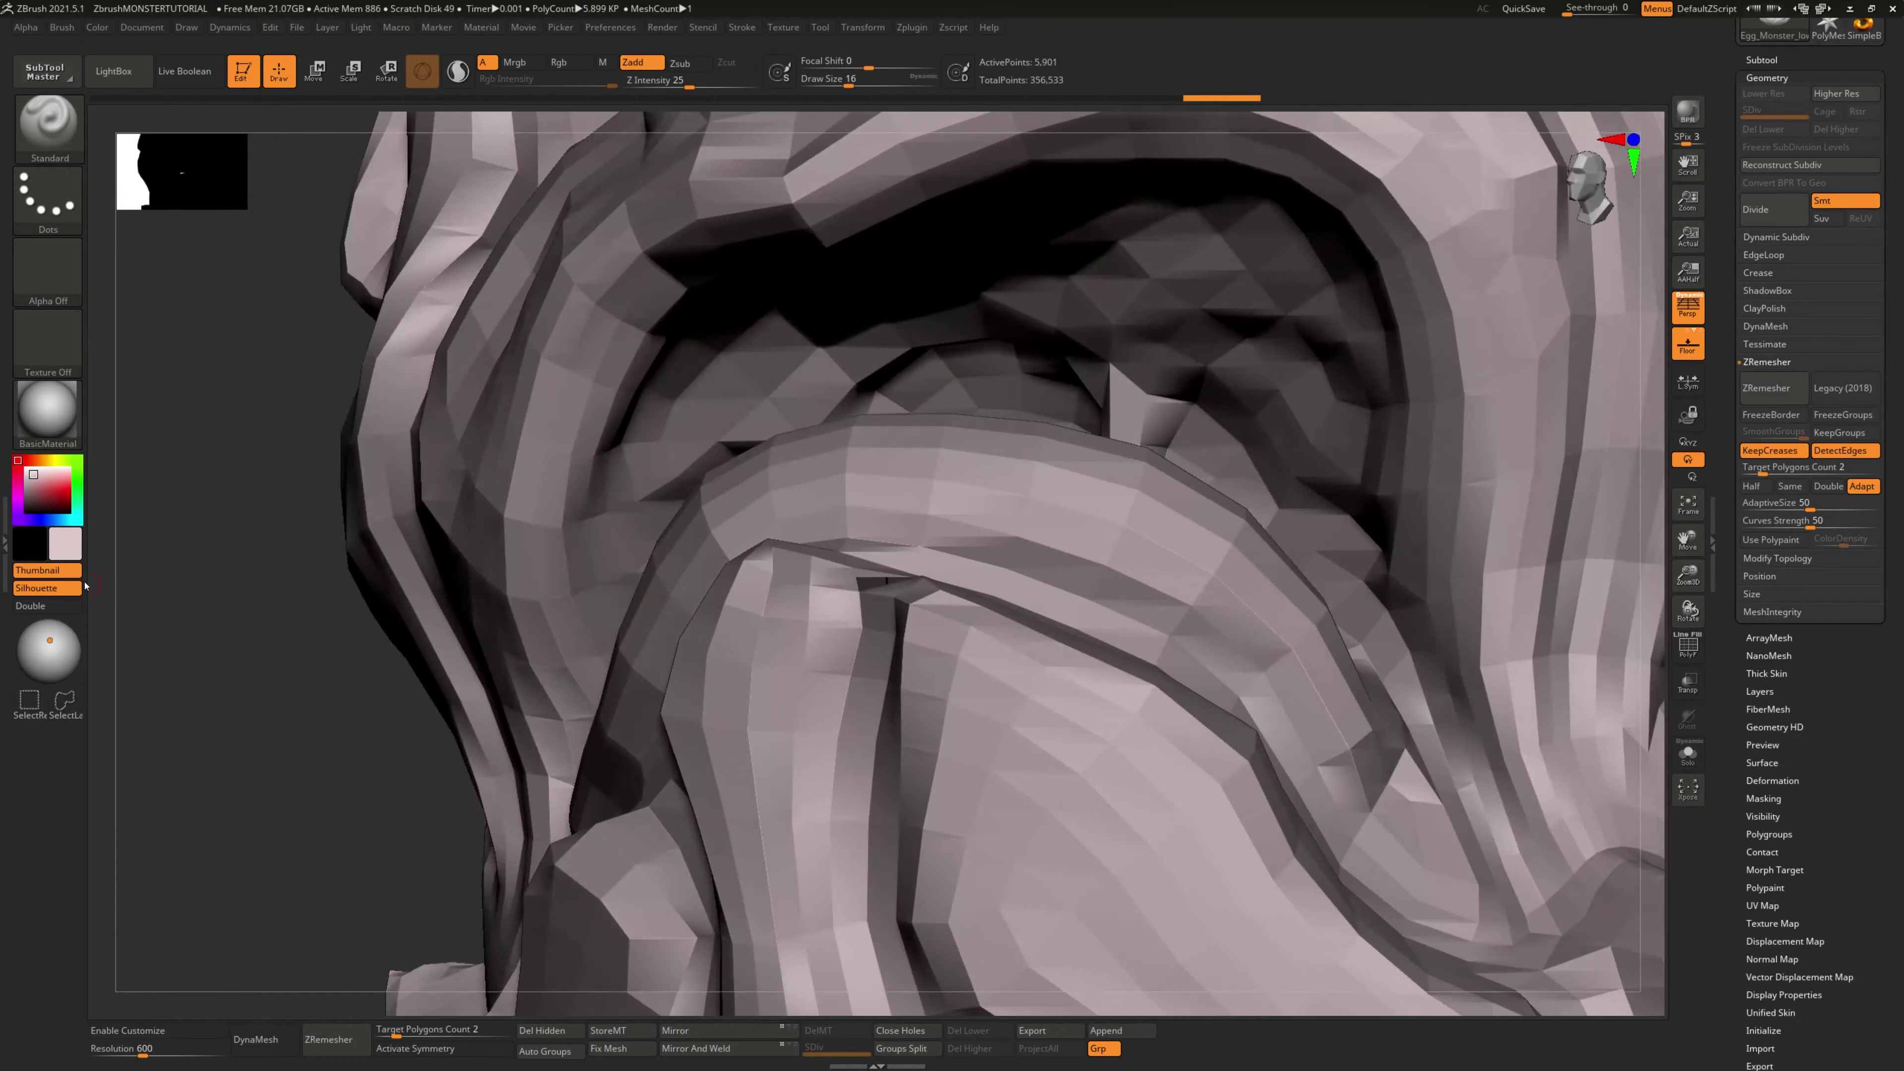
drag(58, 635, 39, 661)
mouse_move(250, 711)
right_down()
mouse_move(264, 731)
mouse_move(282, 720)
right_up()
click(56, 662)
drag(55, 663, 44, 657)
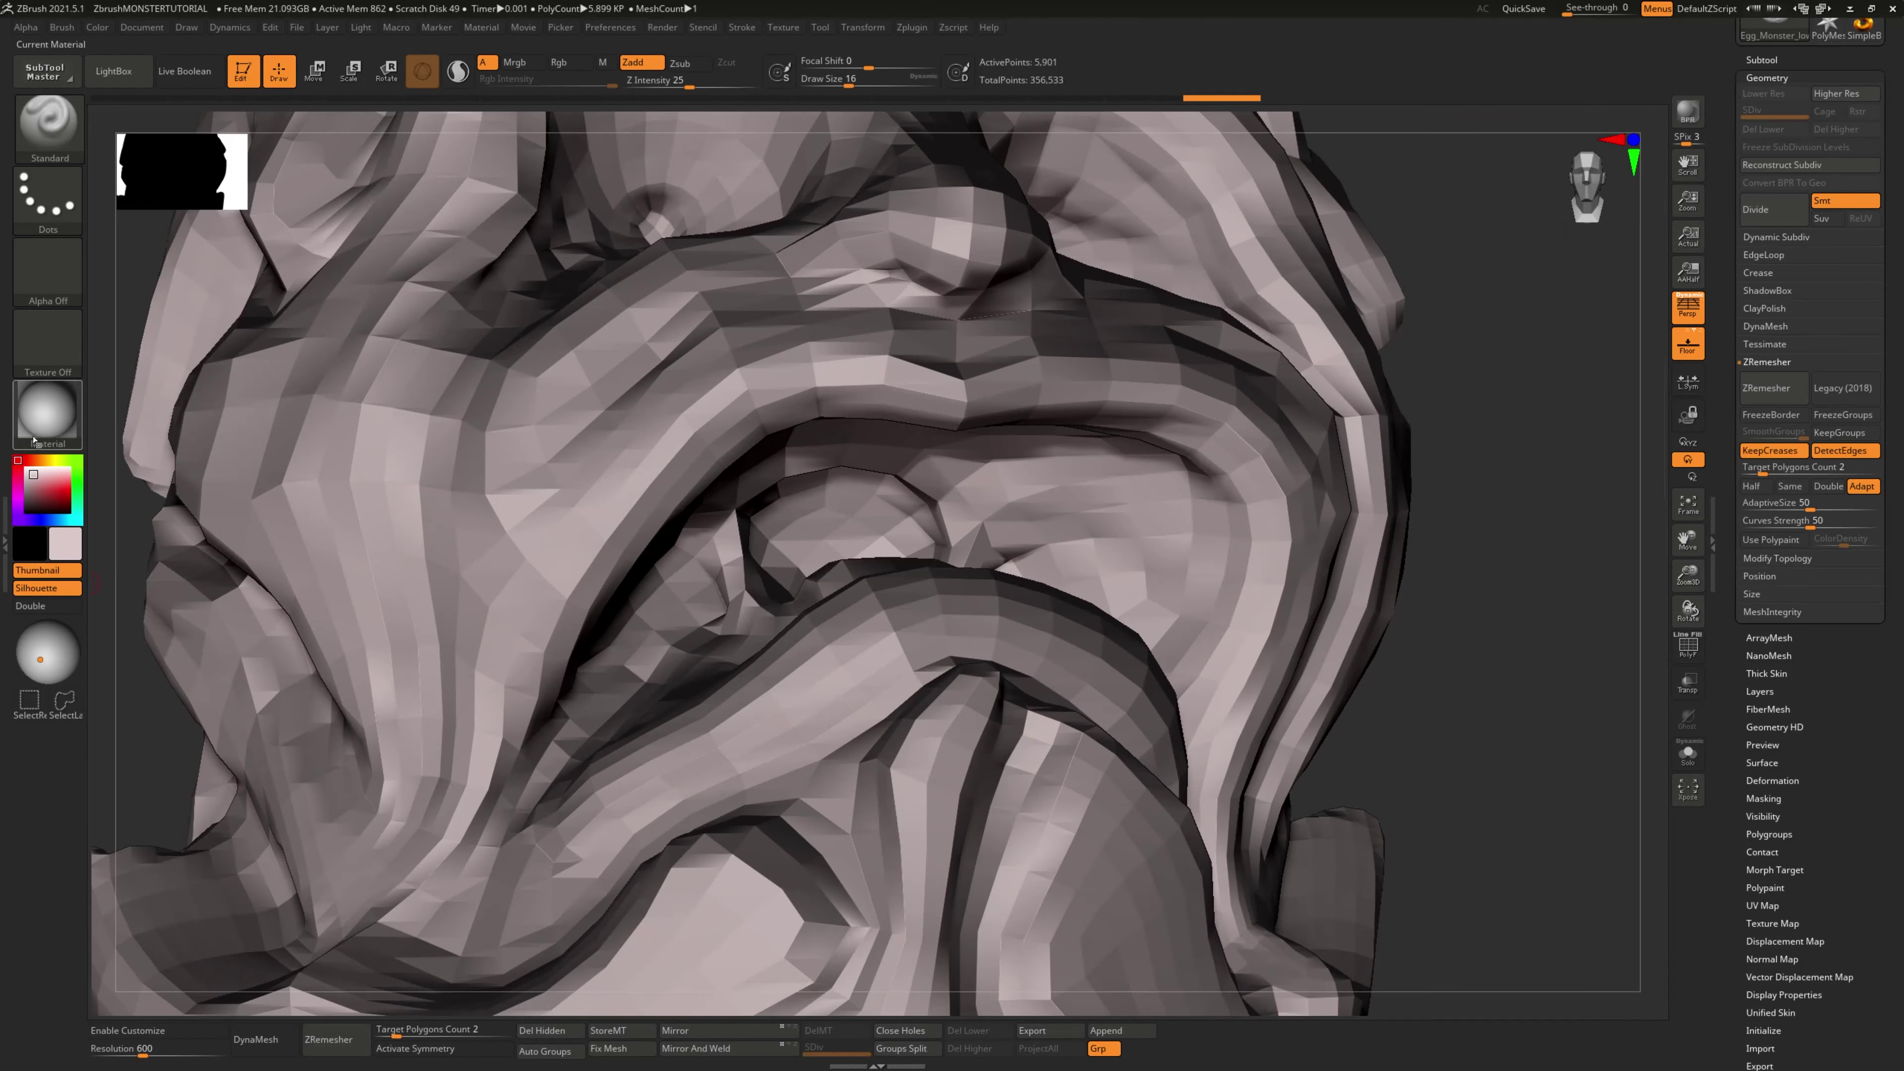
mouse_move(41, 431)
Step: Check the cheek and face surface from three-quarter views under a changed light direction
drag(157, 716, 367, 799)
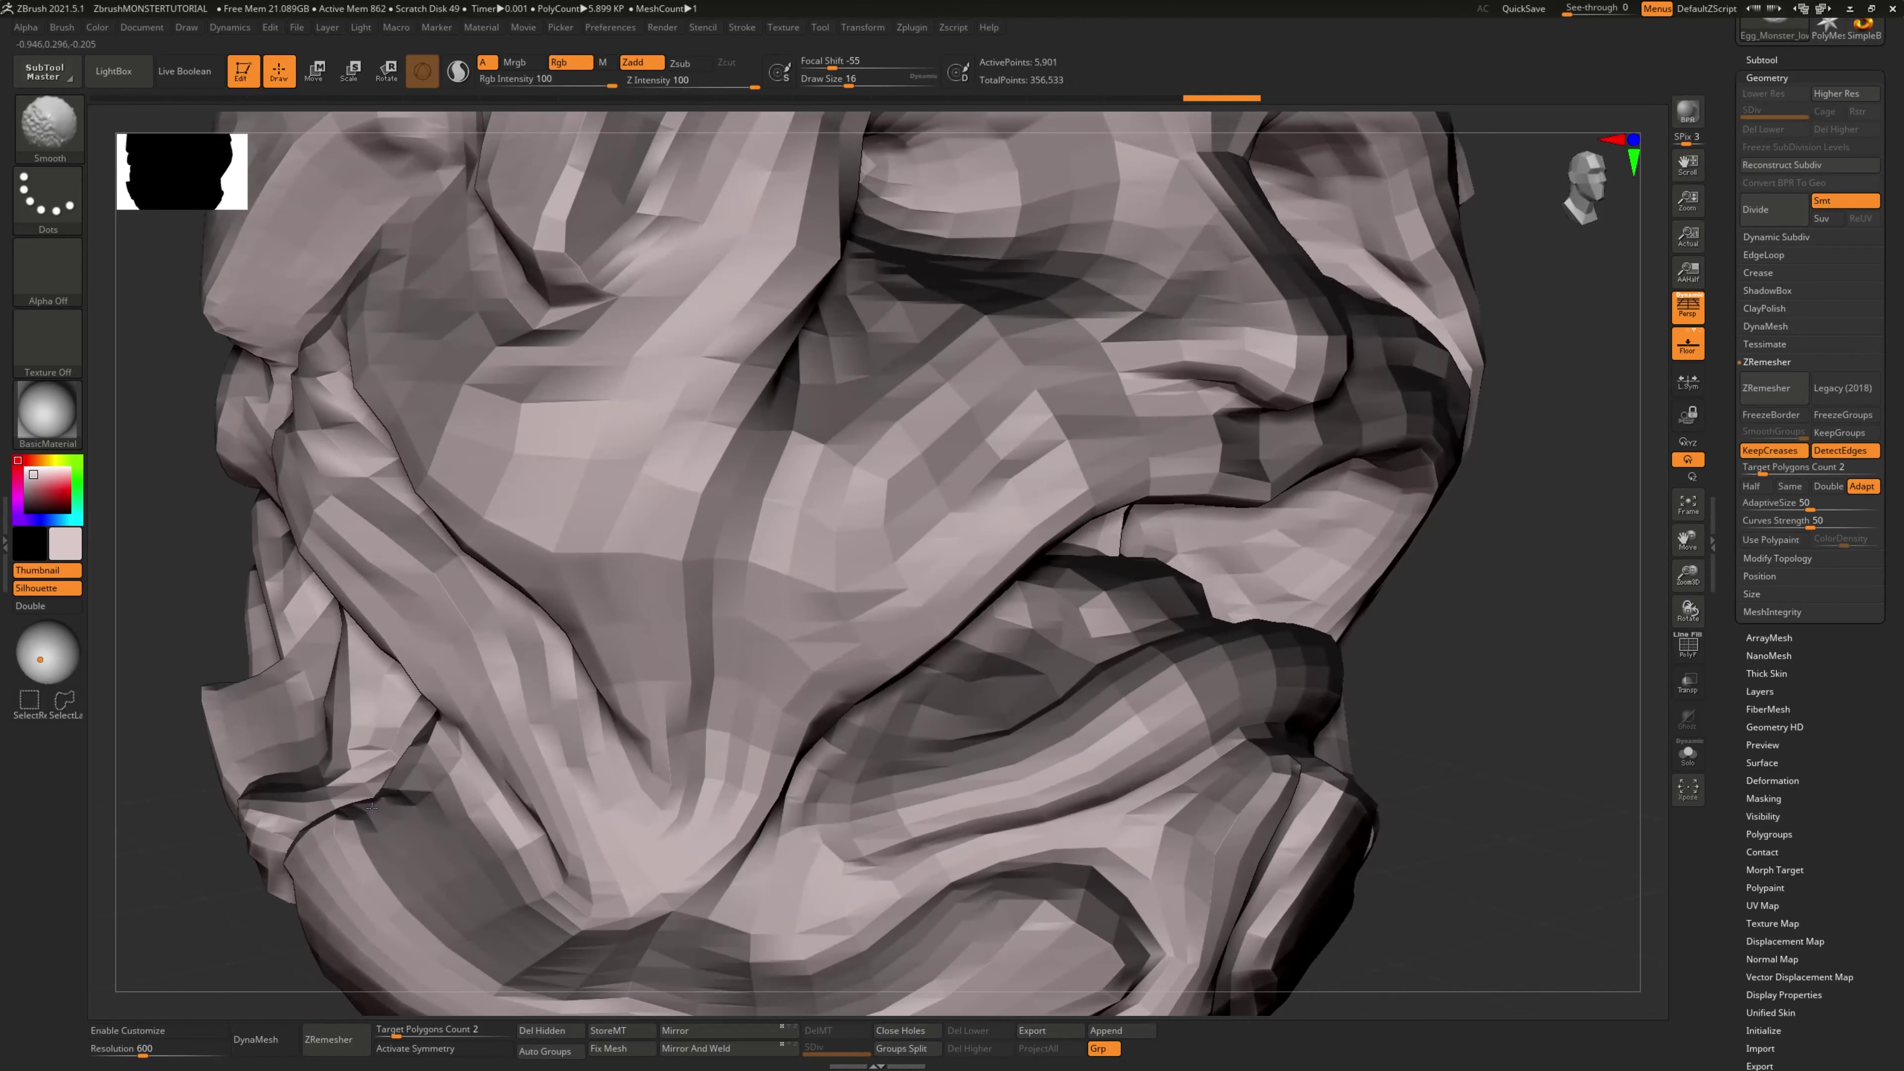
drag(214, 855, 1055, 703)
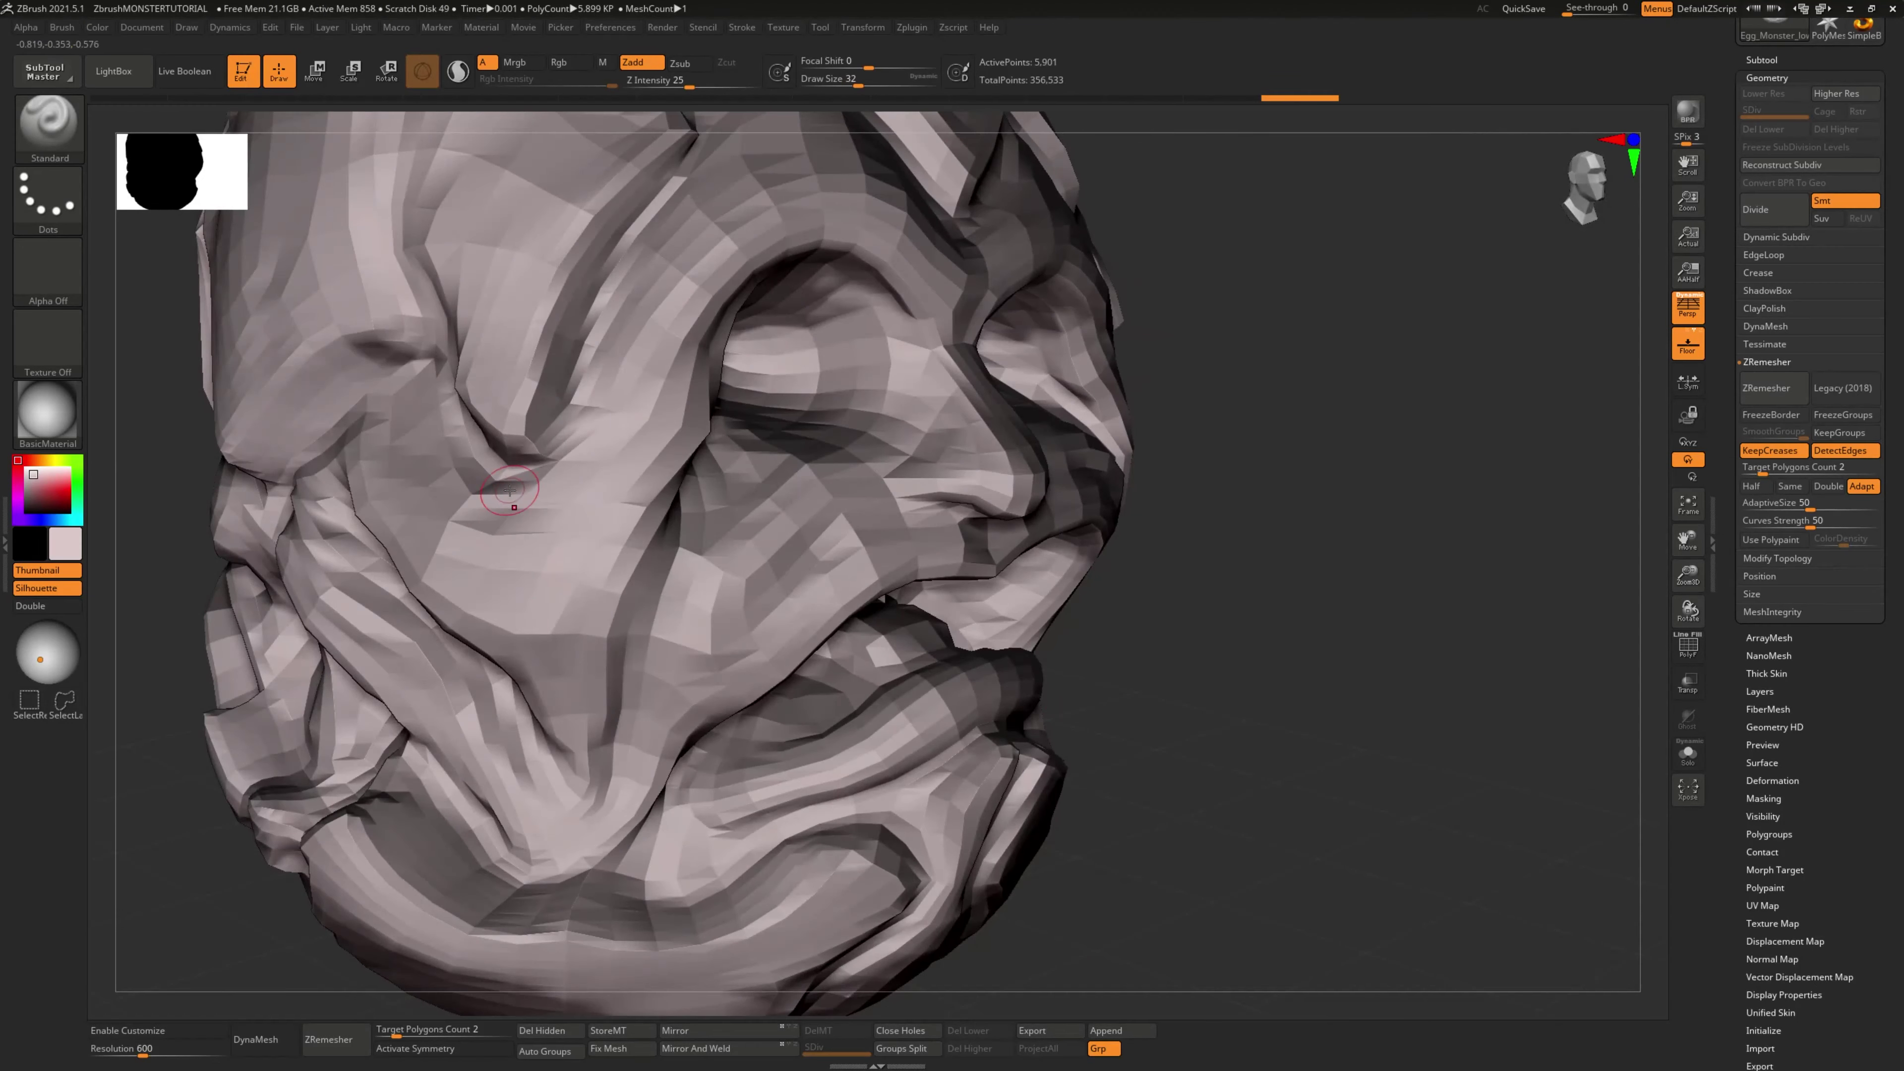
drag(1130, 617, 1035, 591)
drag(75, 644, 38, 639)
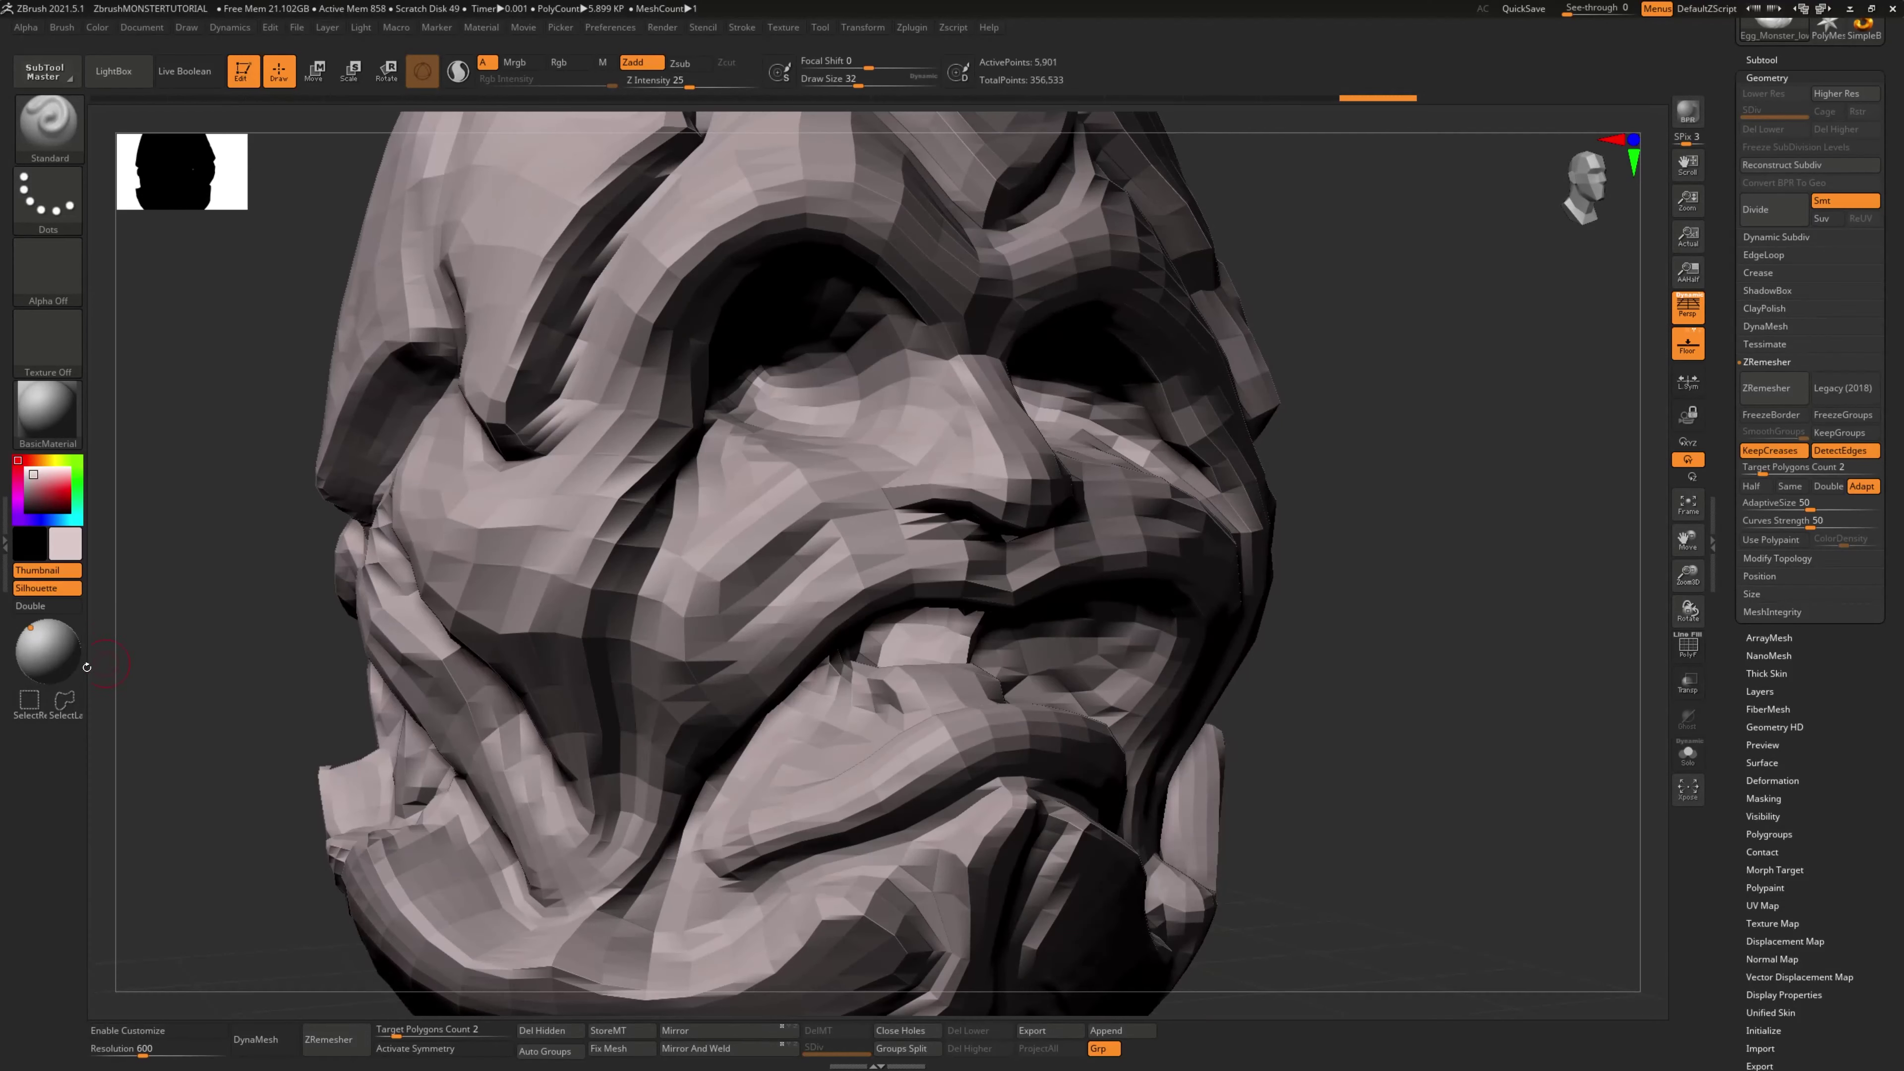
alt+drag(209, 679, 300, 705)
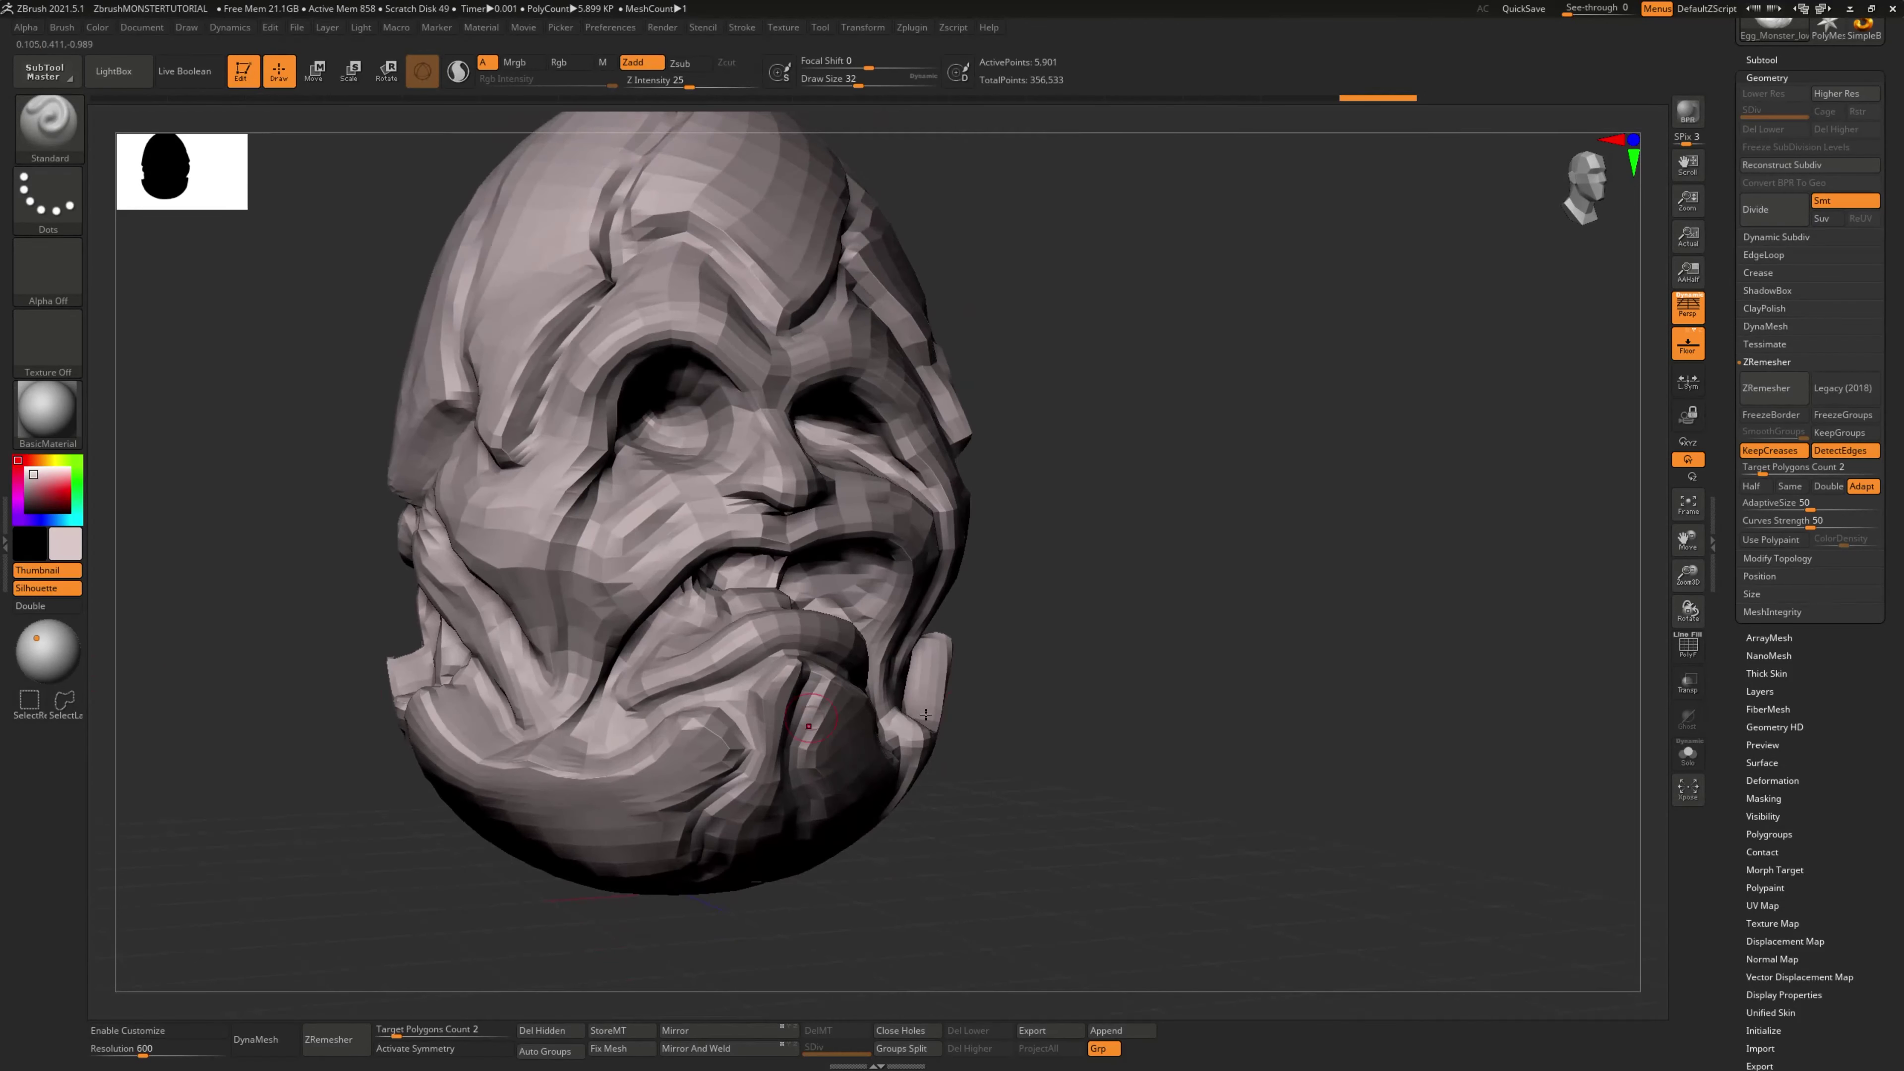
Step: Smooth the small dark mesh artifact on the upper side of the head
drag(1155, 712, 1072, 711)
alt+drag(1312, 600, 1198, 660)
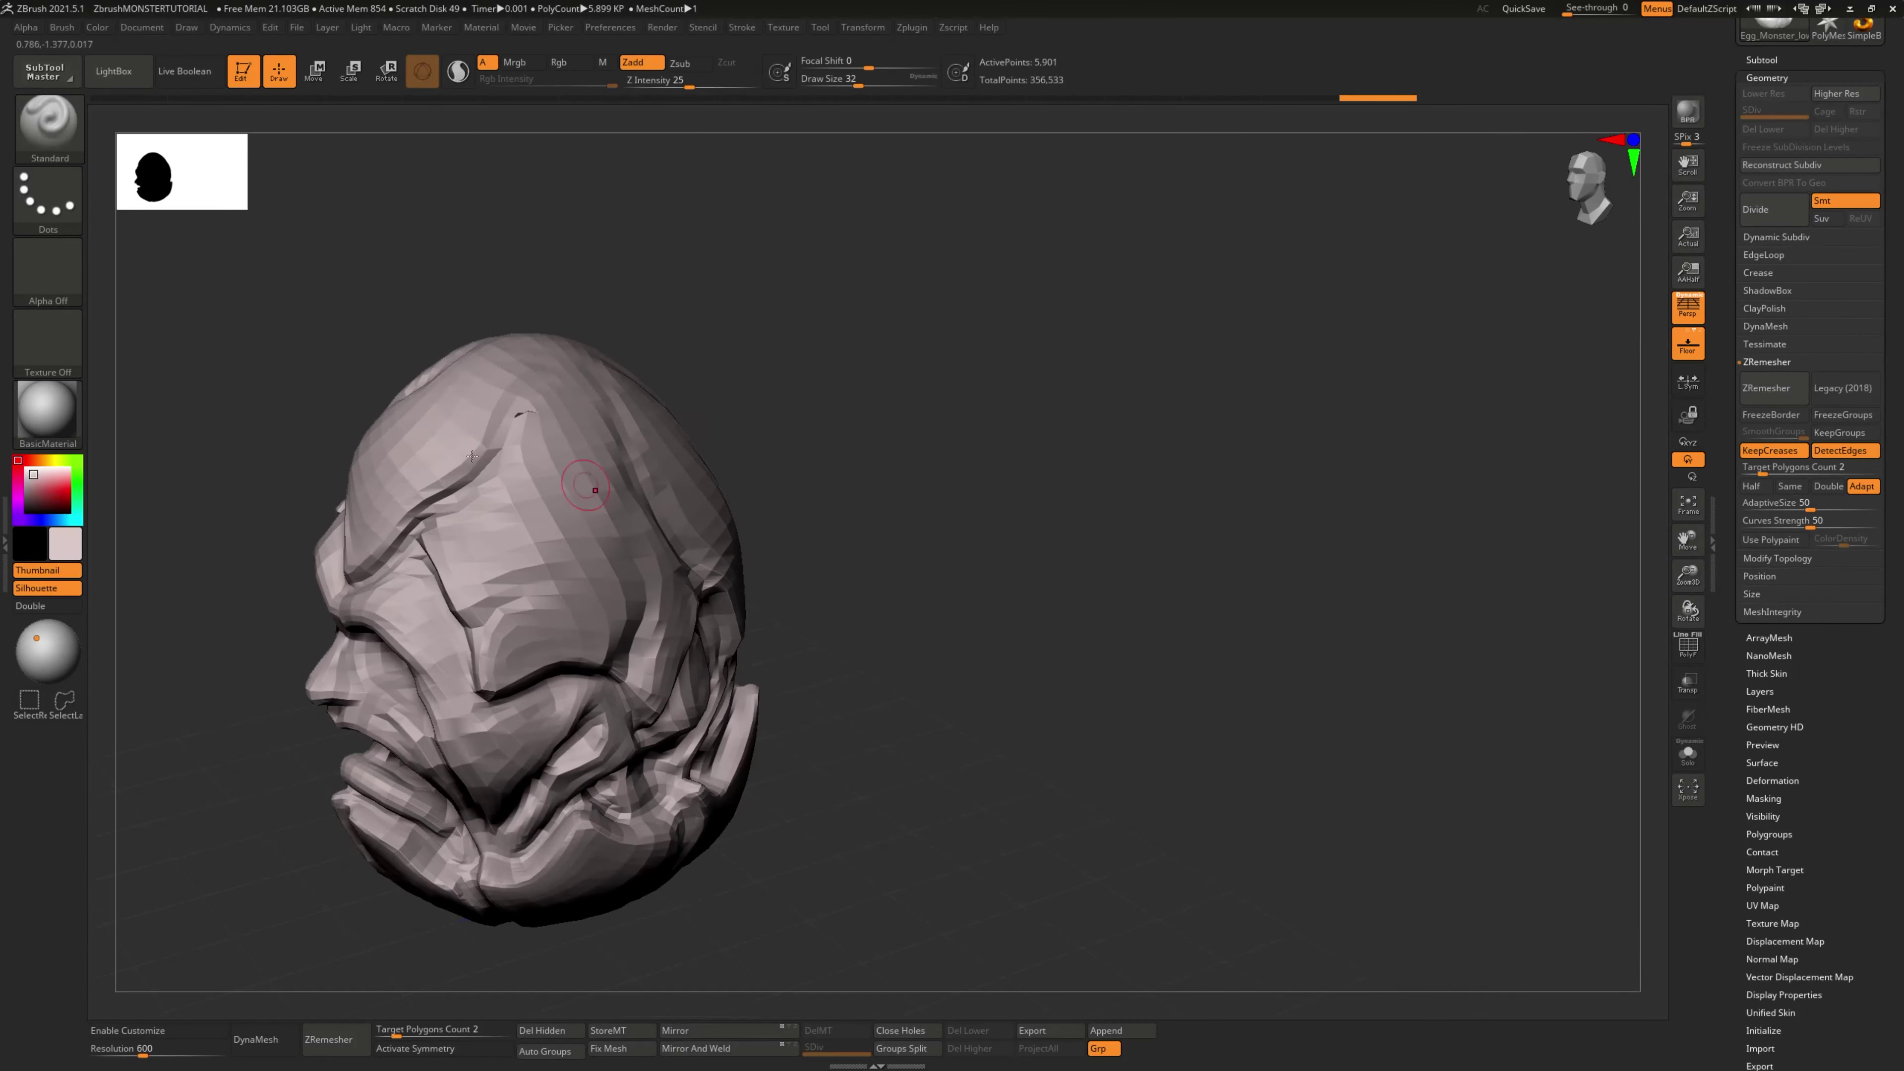
shift+drag(495, 439, 555, 420)
mouse_move(1000, 454)
mouse_down()
mouse_move(940, 480)
mouse_move(1023, 563)
mouse_move(977, 601)
mouse_move(943, 565)
mouse_move(1044, 595)
mouse_move(997, 597)
mouse_up()
mouse_move(1031, 611)
mouse_down()
mouse_move(1187, 607)
mouse_move(1084, 595)
mouse_up()
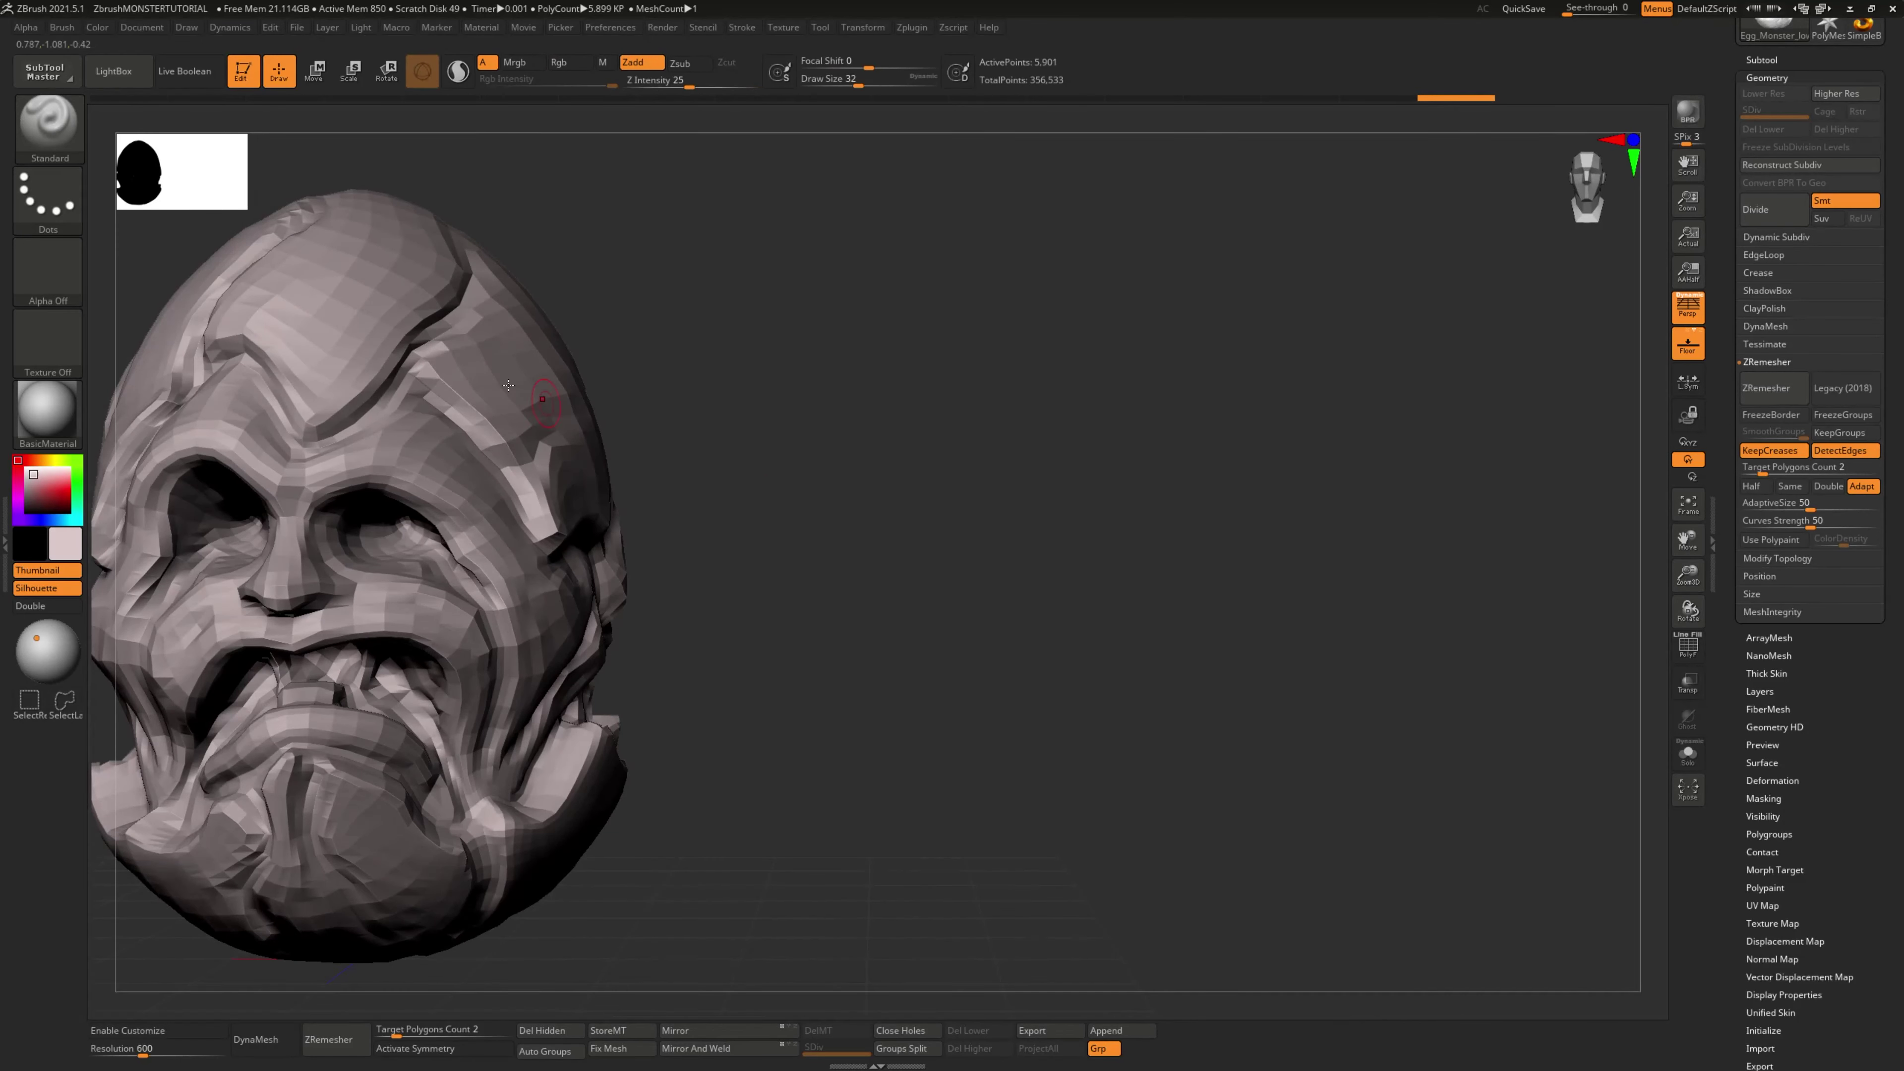
mouse_move(687, 457)
mouse_down()
mouse_move(956, 426)
mouse_move(989, 497)
mouse_move(948, 489)
mouse_up()
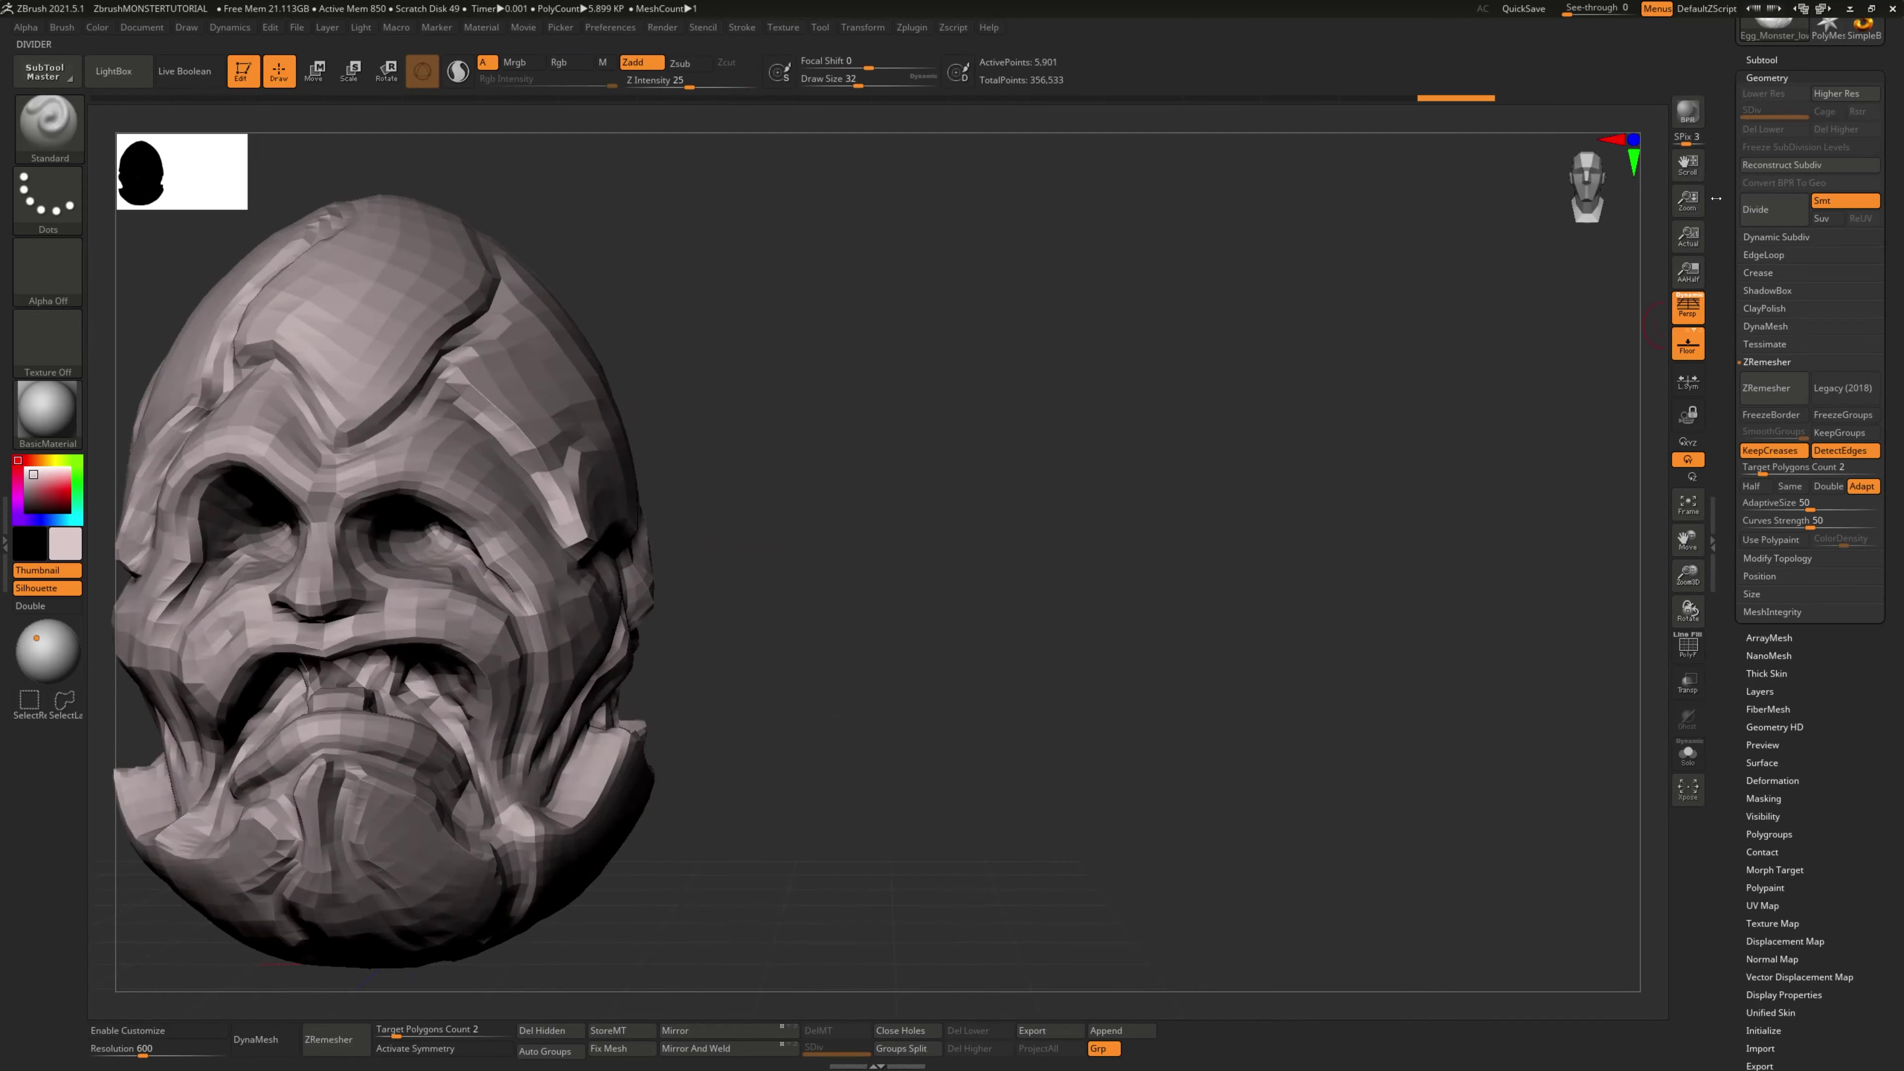
Step: Display the Egg_Monster_high subtool over Egg_Monster_low and compare how closely the two surfaces match
drag(1754, 60, 1754, 314)
click(1754, 314)
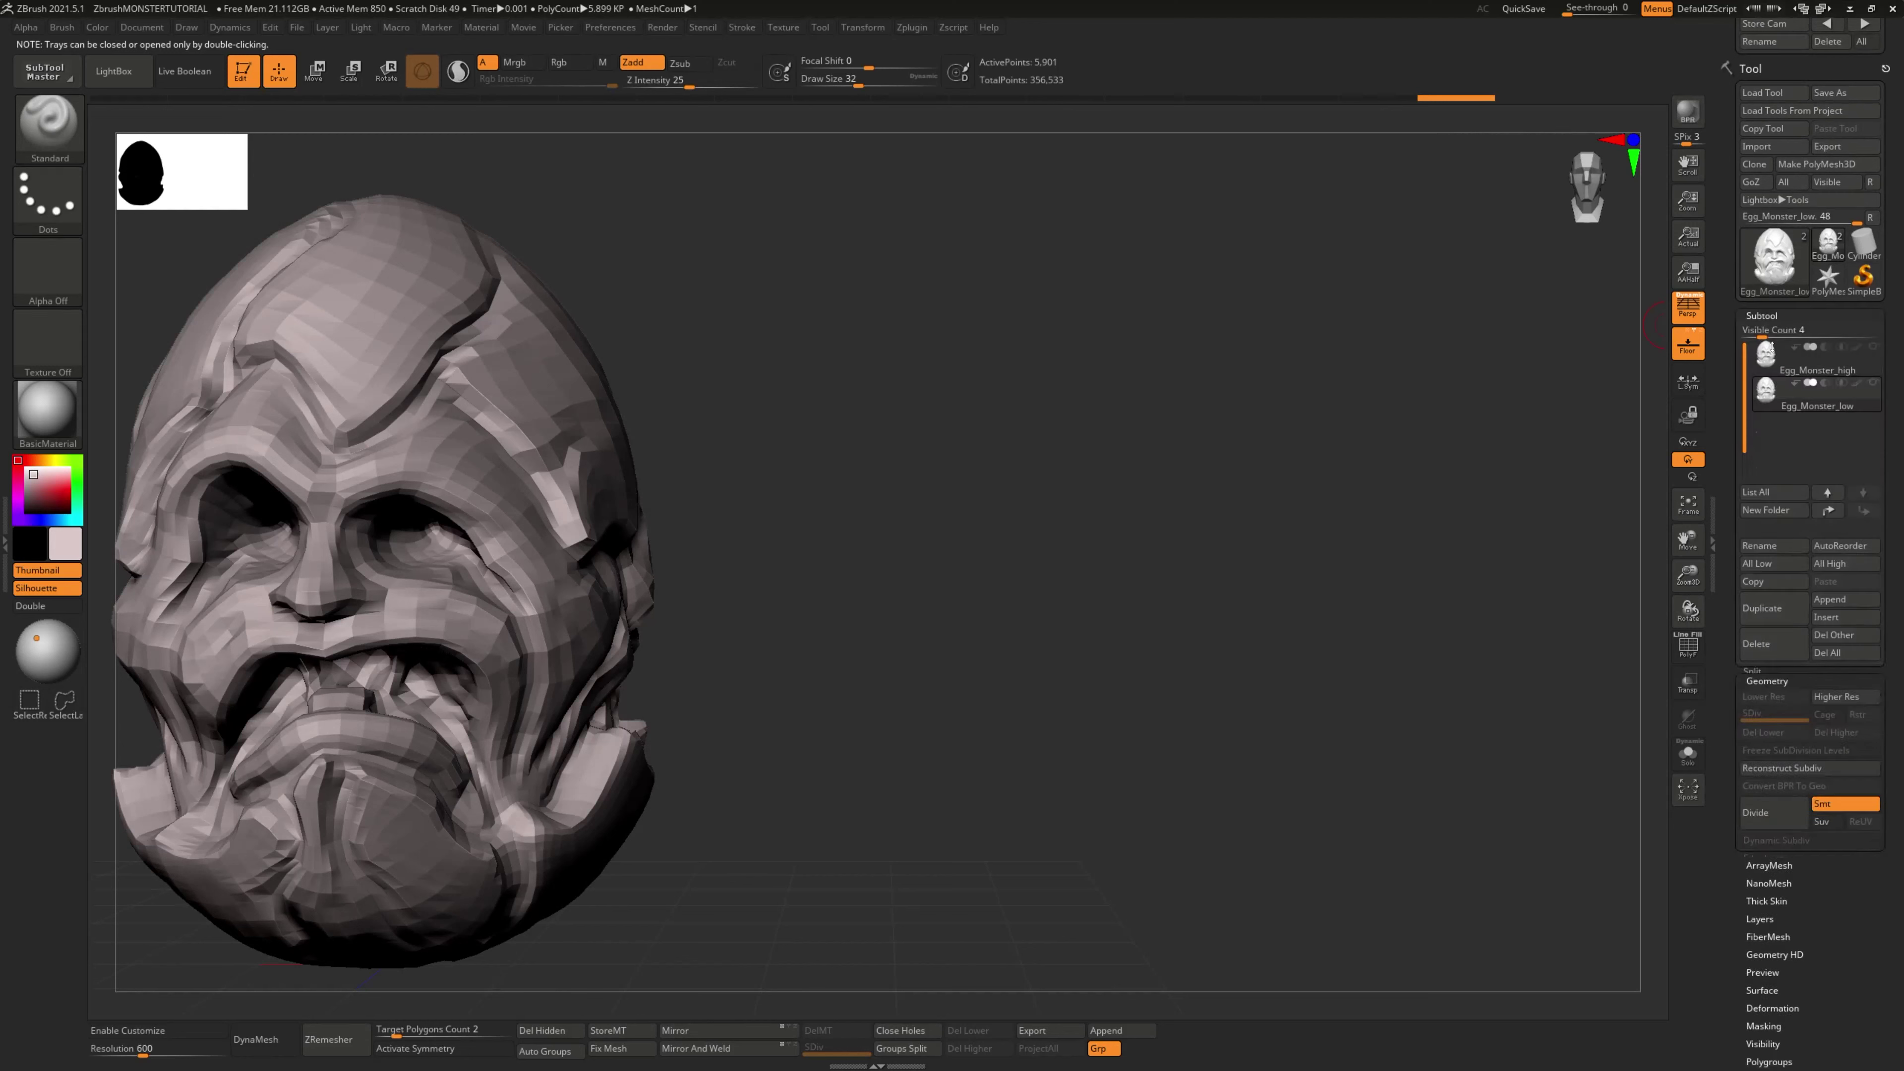
click(1876, 347)
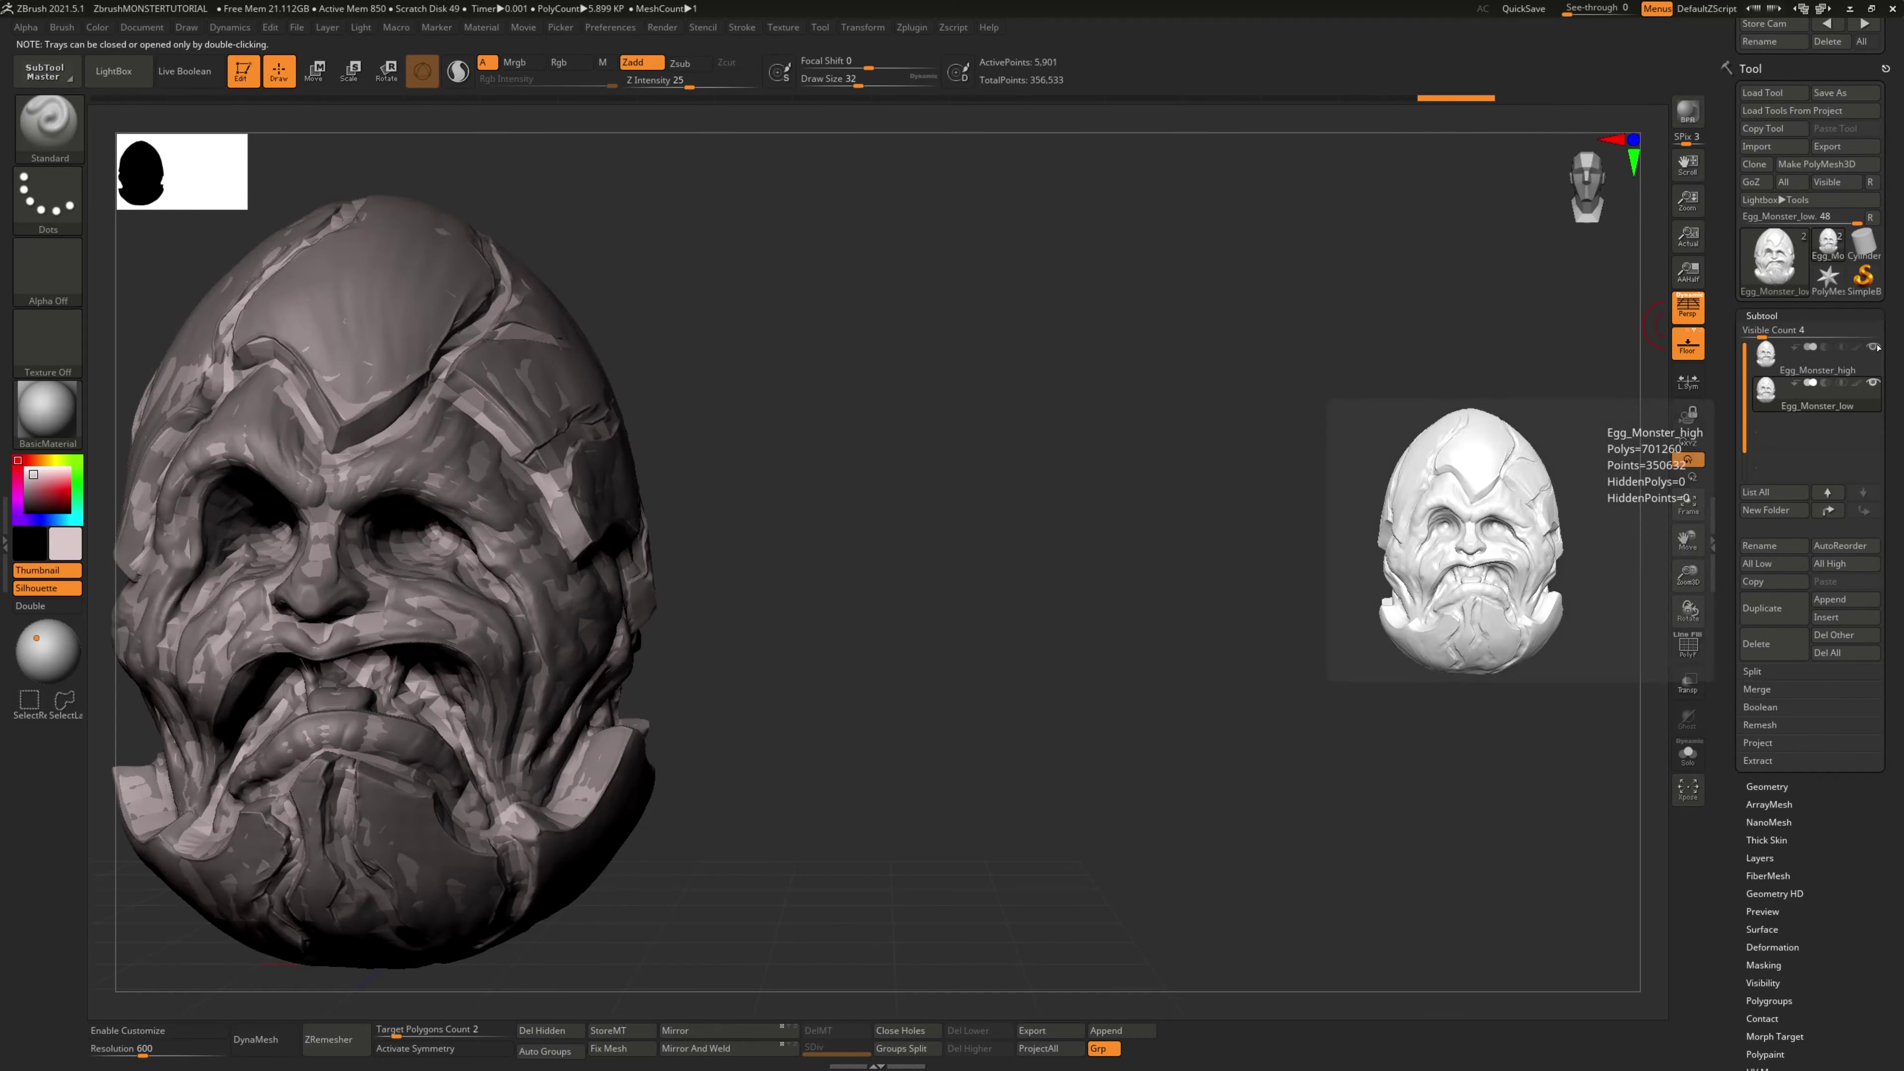
alt+drag(986, 399, 1043, 394)
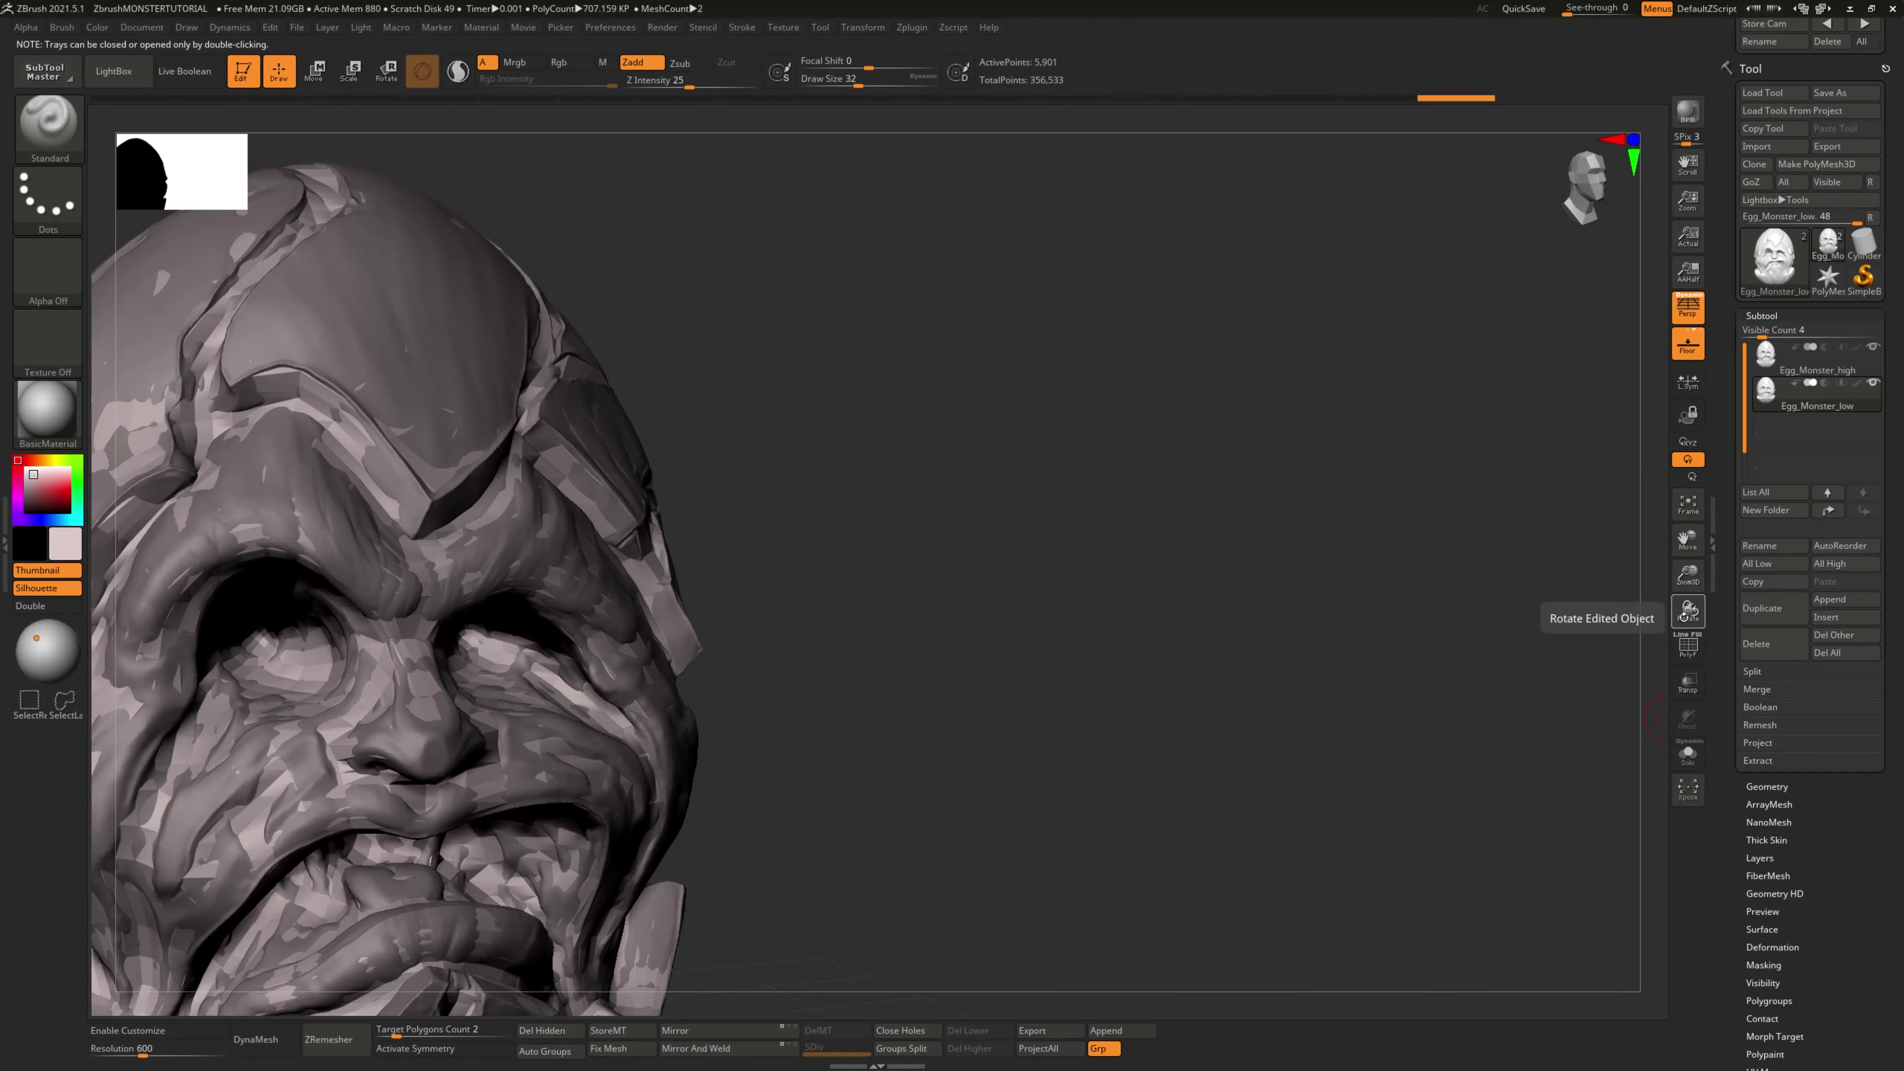
Step: Turn on transparency and compare the meshes while switching between Egg_Monster_high and Egg_Monster_low
click(1688, 682)
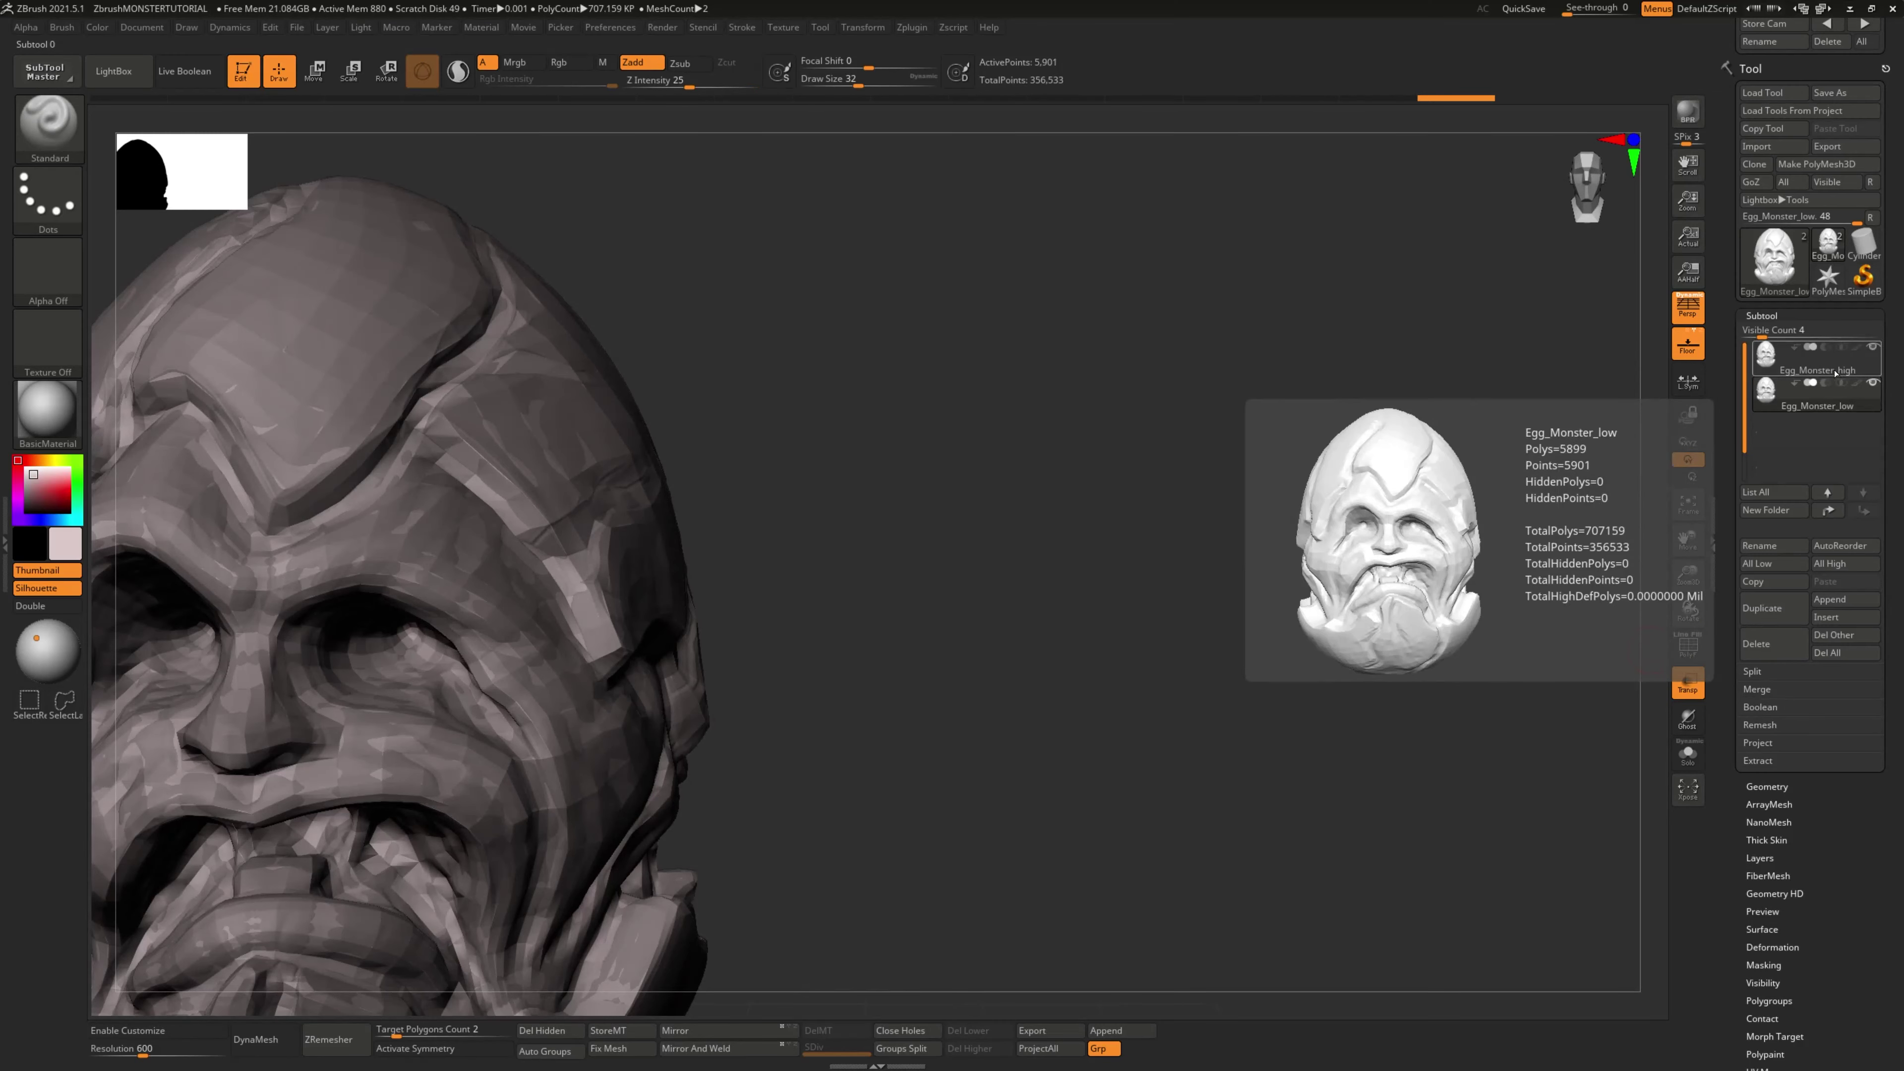
mouse_move(1833, 407)
drag(1077, 576, 1254, 483)
click(1783, 358)
drag(1574, 429, 1472, 422)
click(1800, 402)
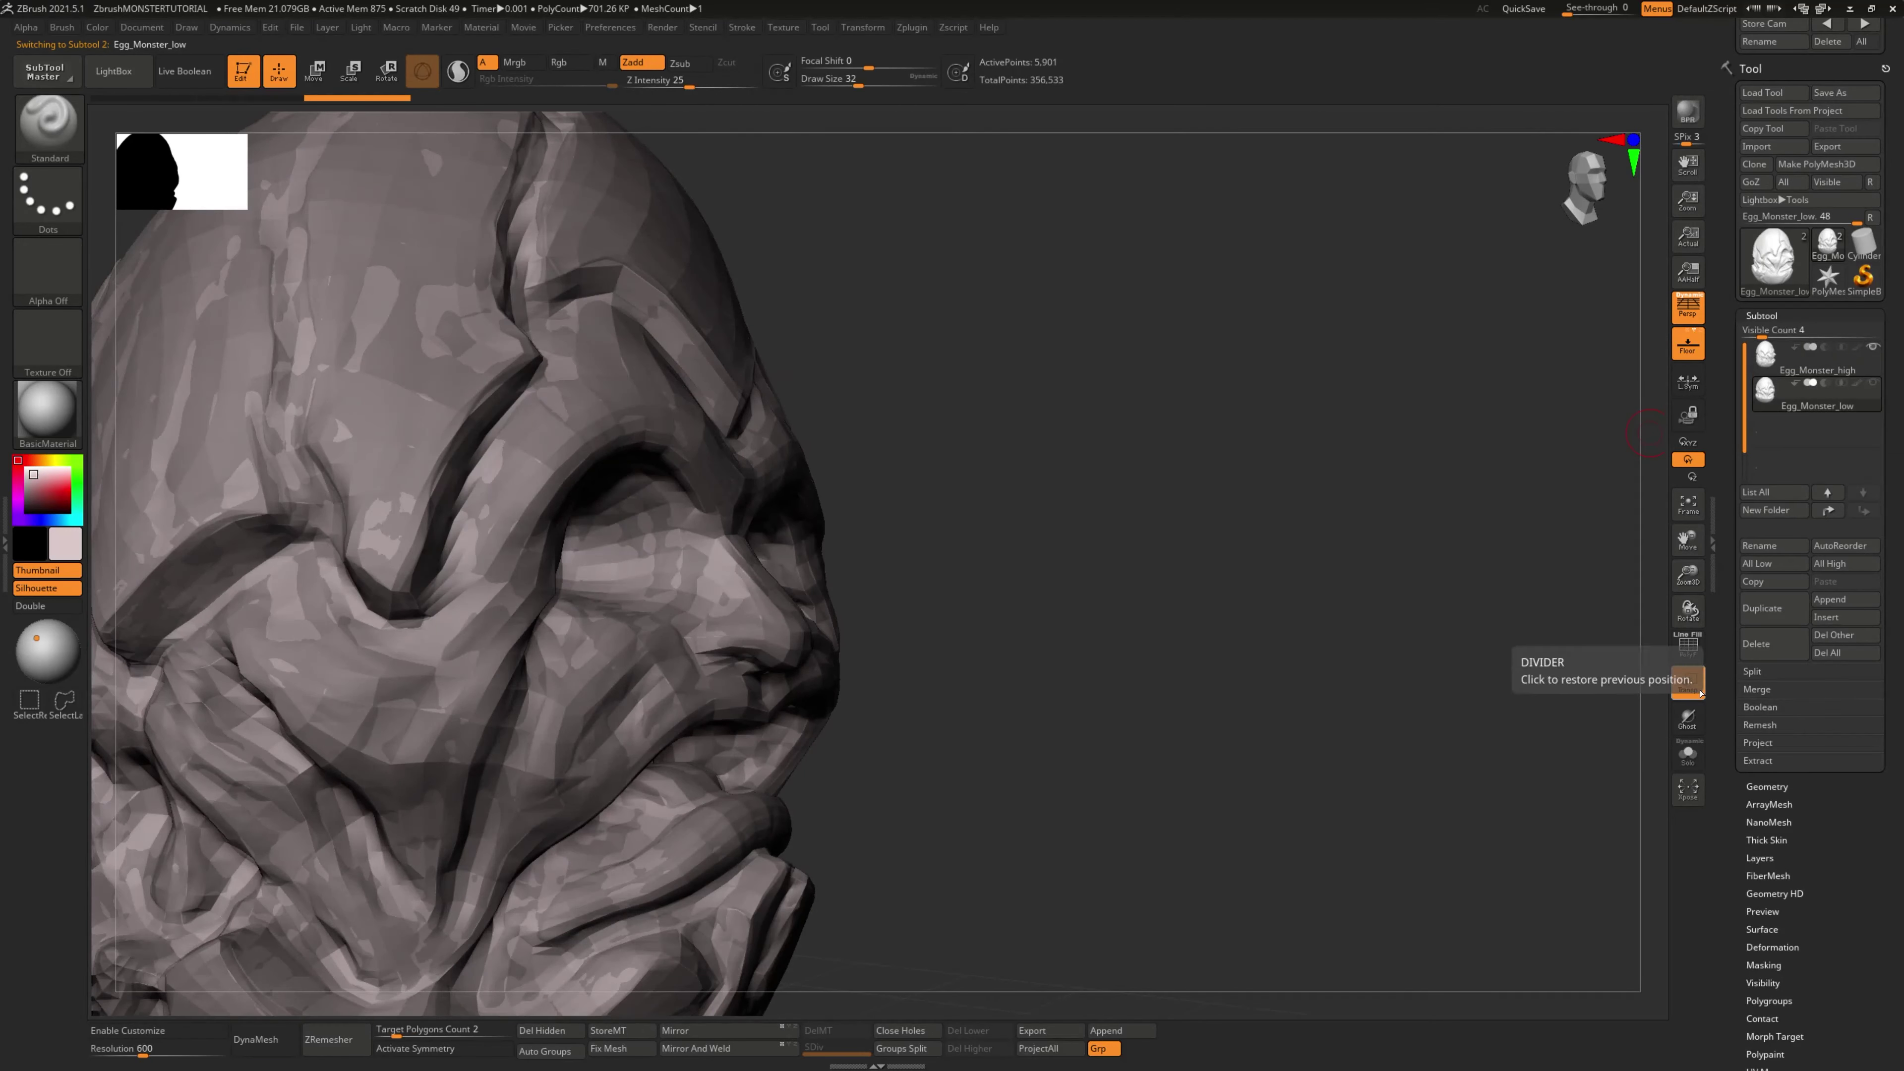
Step: Enable ghost transparency and compare the overlapping high and low meshes from the front and side
click(1687, 721)
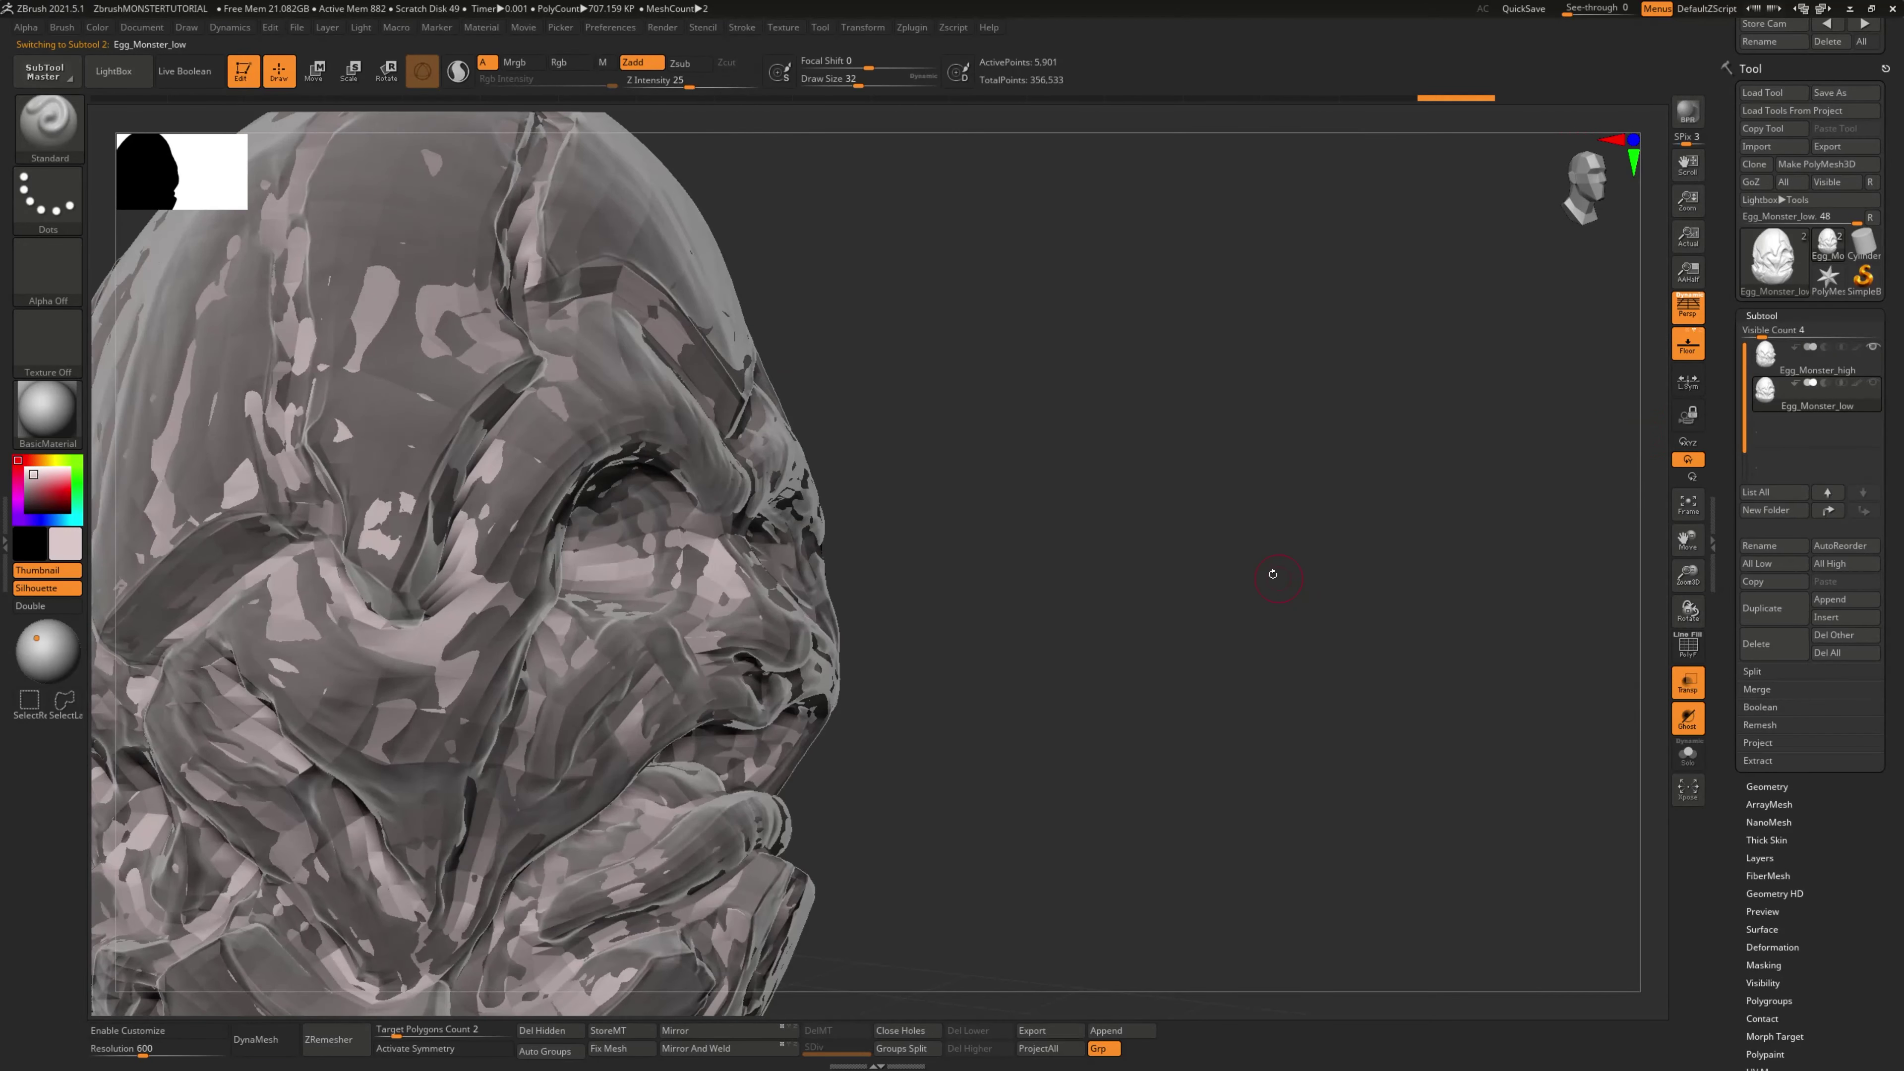
drag(1266, 565, 1166, 519)
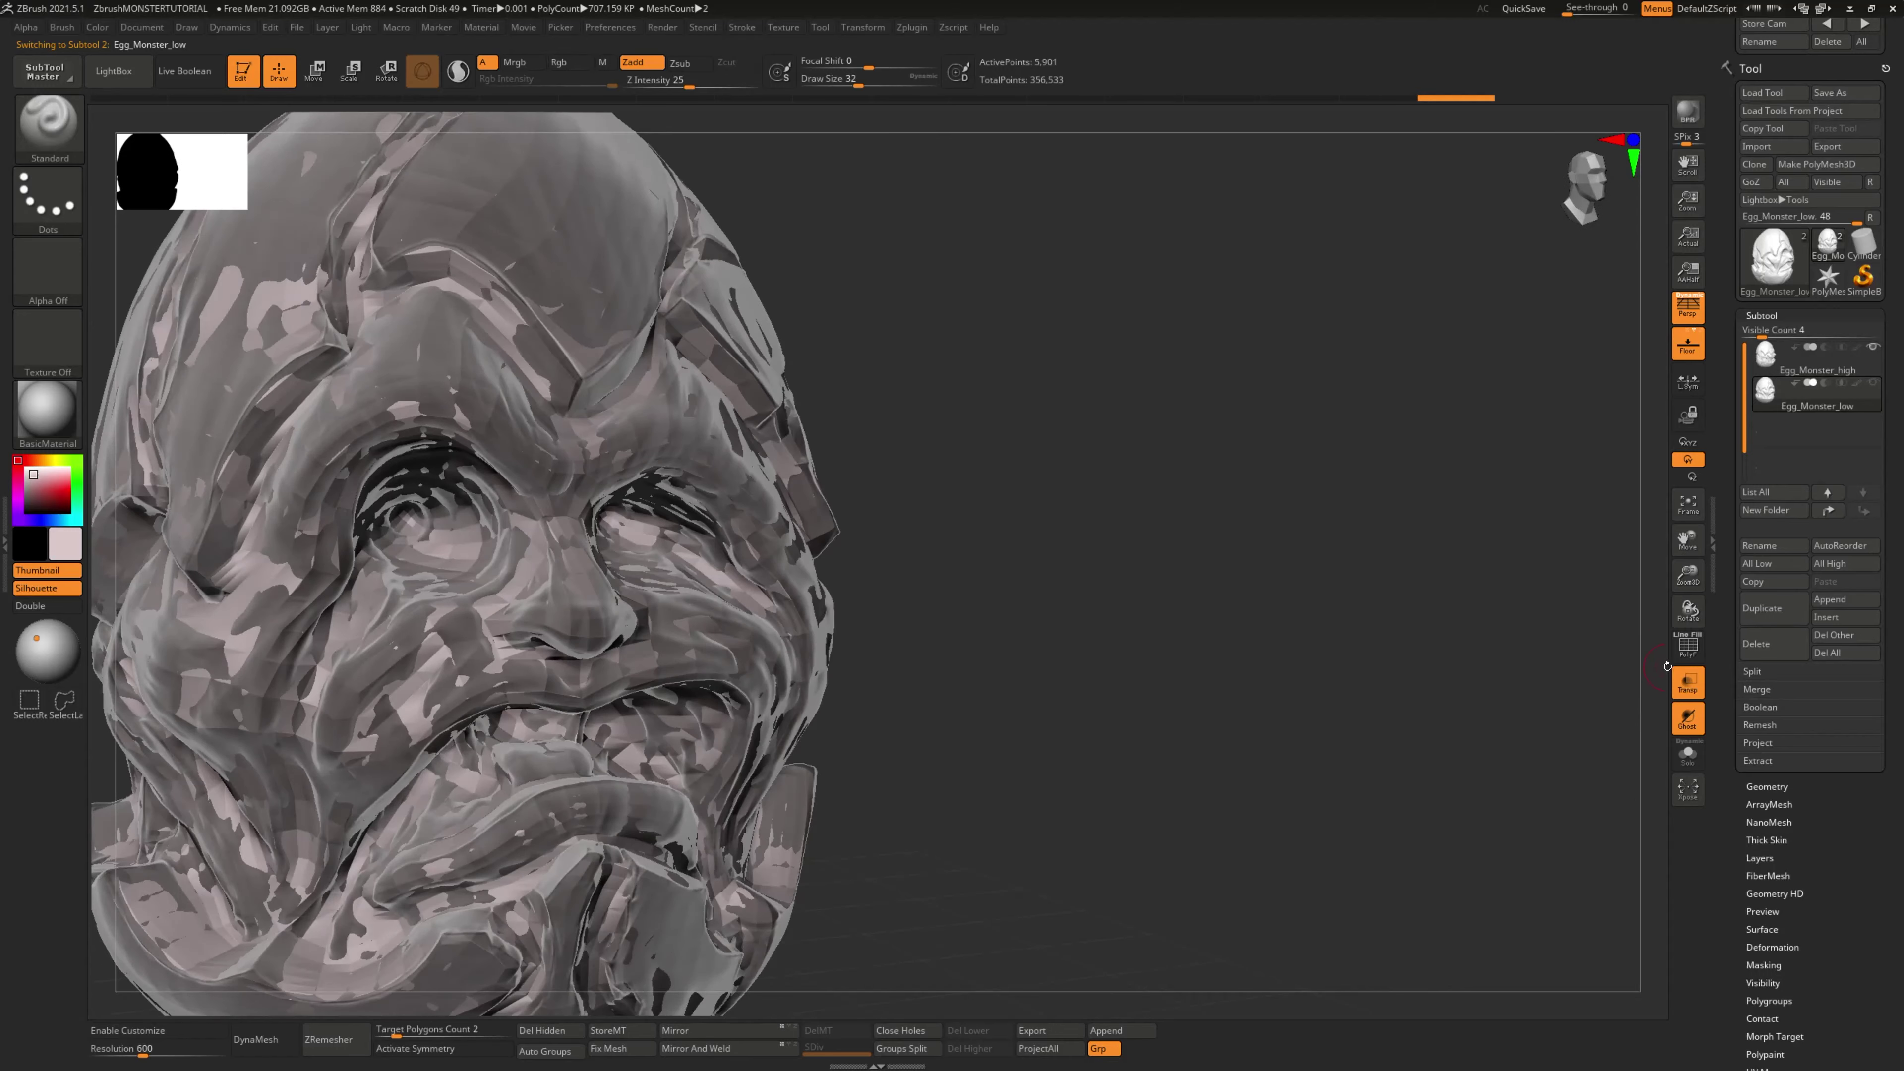
click(1687, 682)
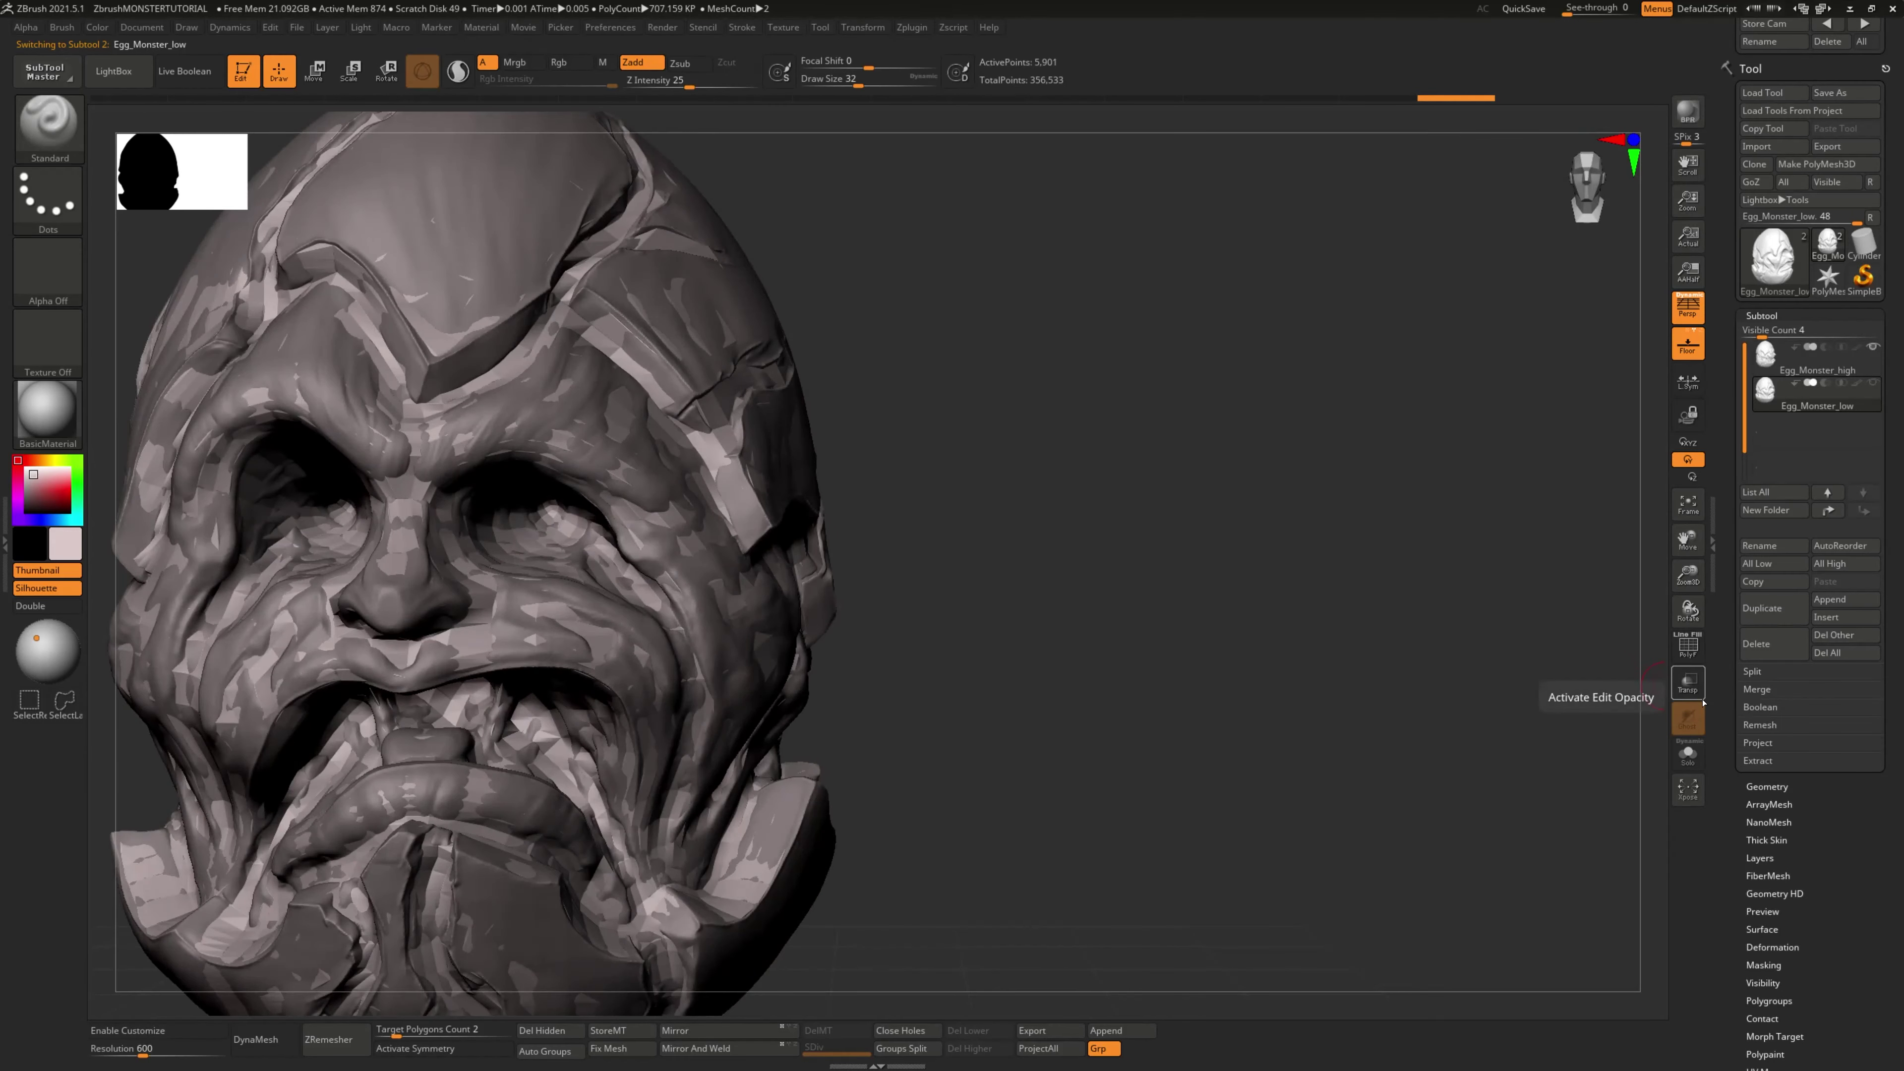
click(1687, 683)
drag(1109, 532, 1248, 536)
mouse_move(1217, 462)
mouse_down()
mouse_move(1246, 455)
mouse_move(1109, 462)
mouse_move(1157, 464)
mouse_up()
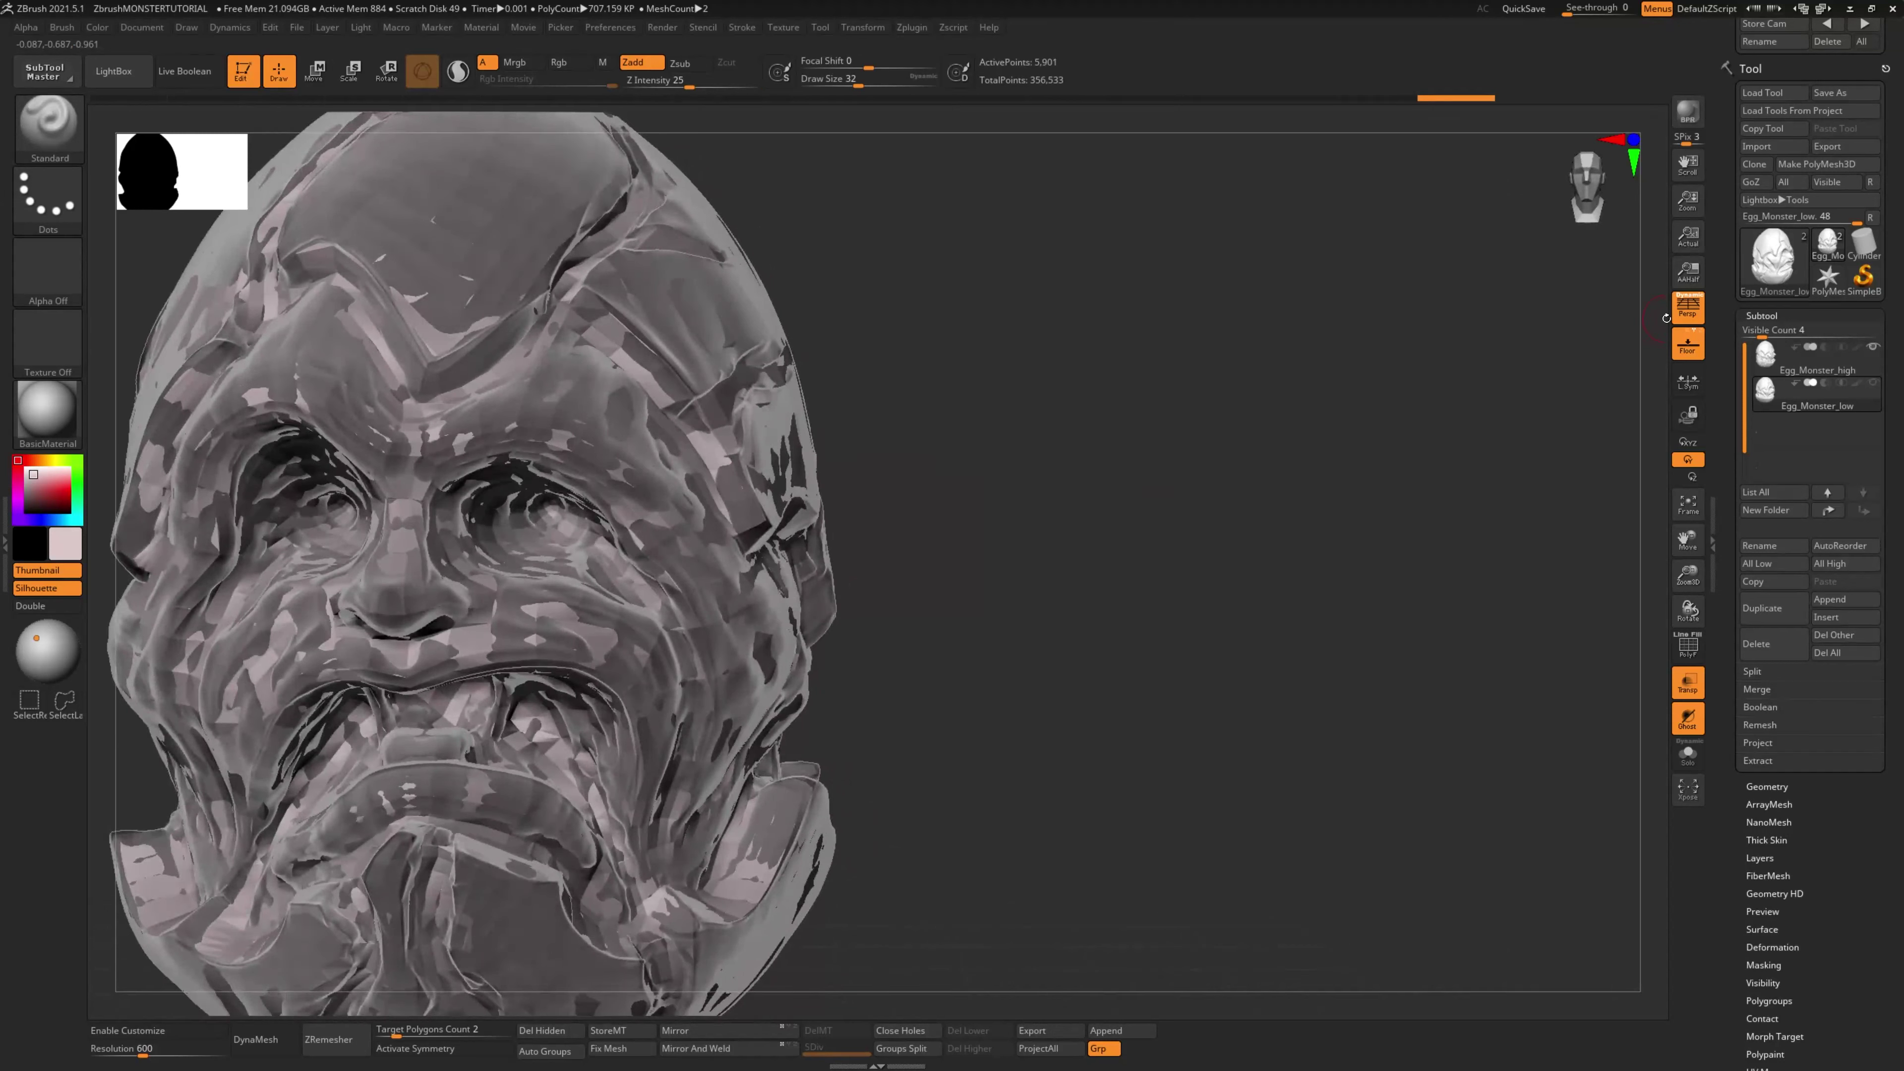
Step: Show only the Egg_Monster_low subtool and turn transparency off
click(1876, 386)
click(1872, 383)
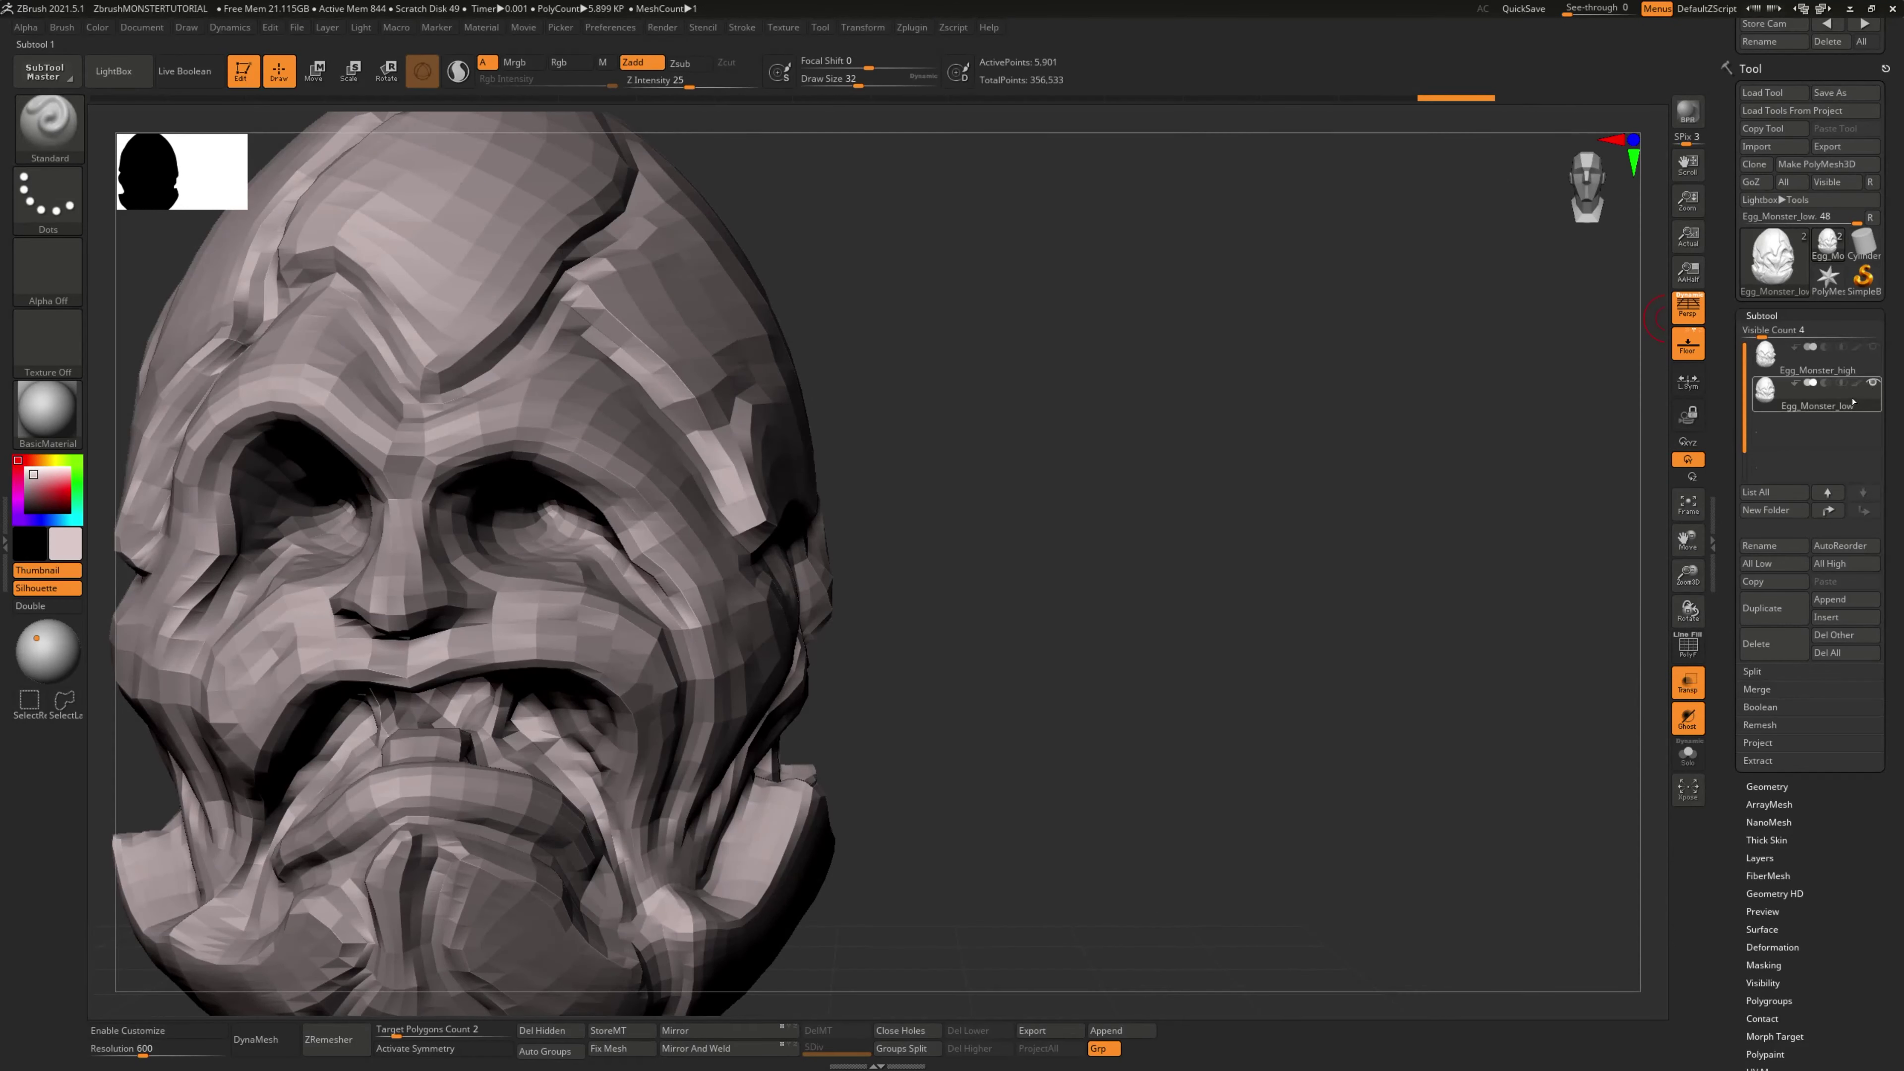
click(1687, 682)
Step: Select the DamStandard brush and assign Alpha 43 to it
drag(1463, 515, 1198, 514)
mouse_move(875, 374)
shift+mouse_down()
mouse_move(1181, 416)
mouse_move(1278, 574)
shift+mouse_up()
key(b)
key(d)
key(s)
click(49, 275)
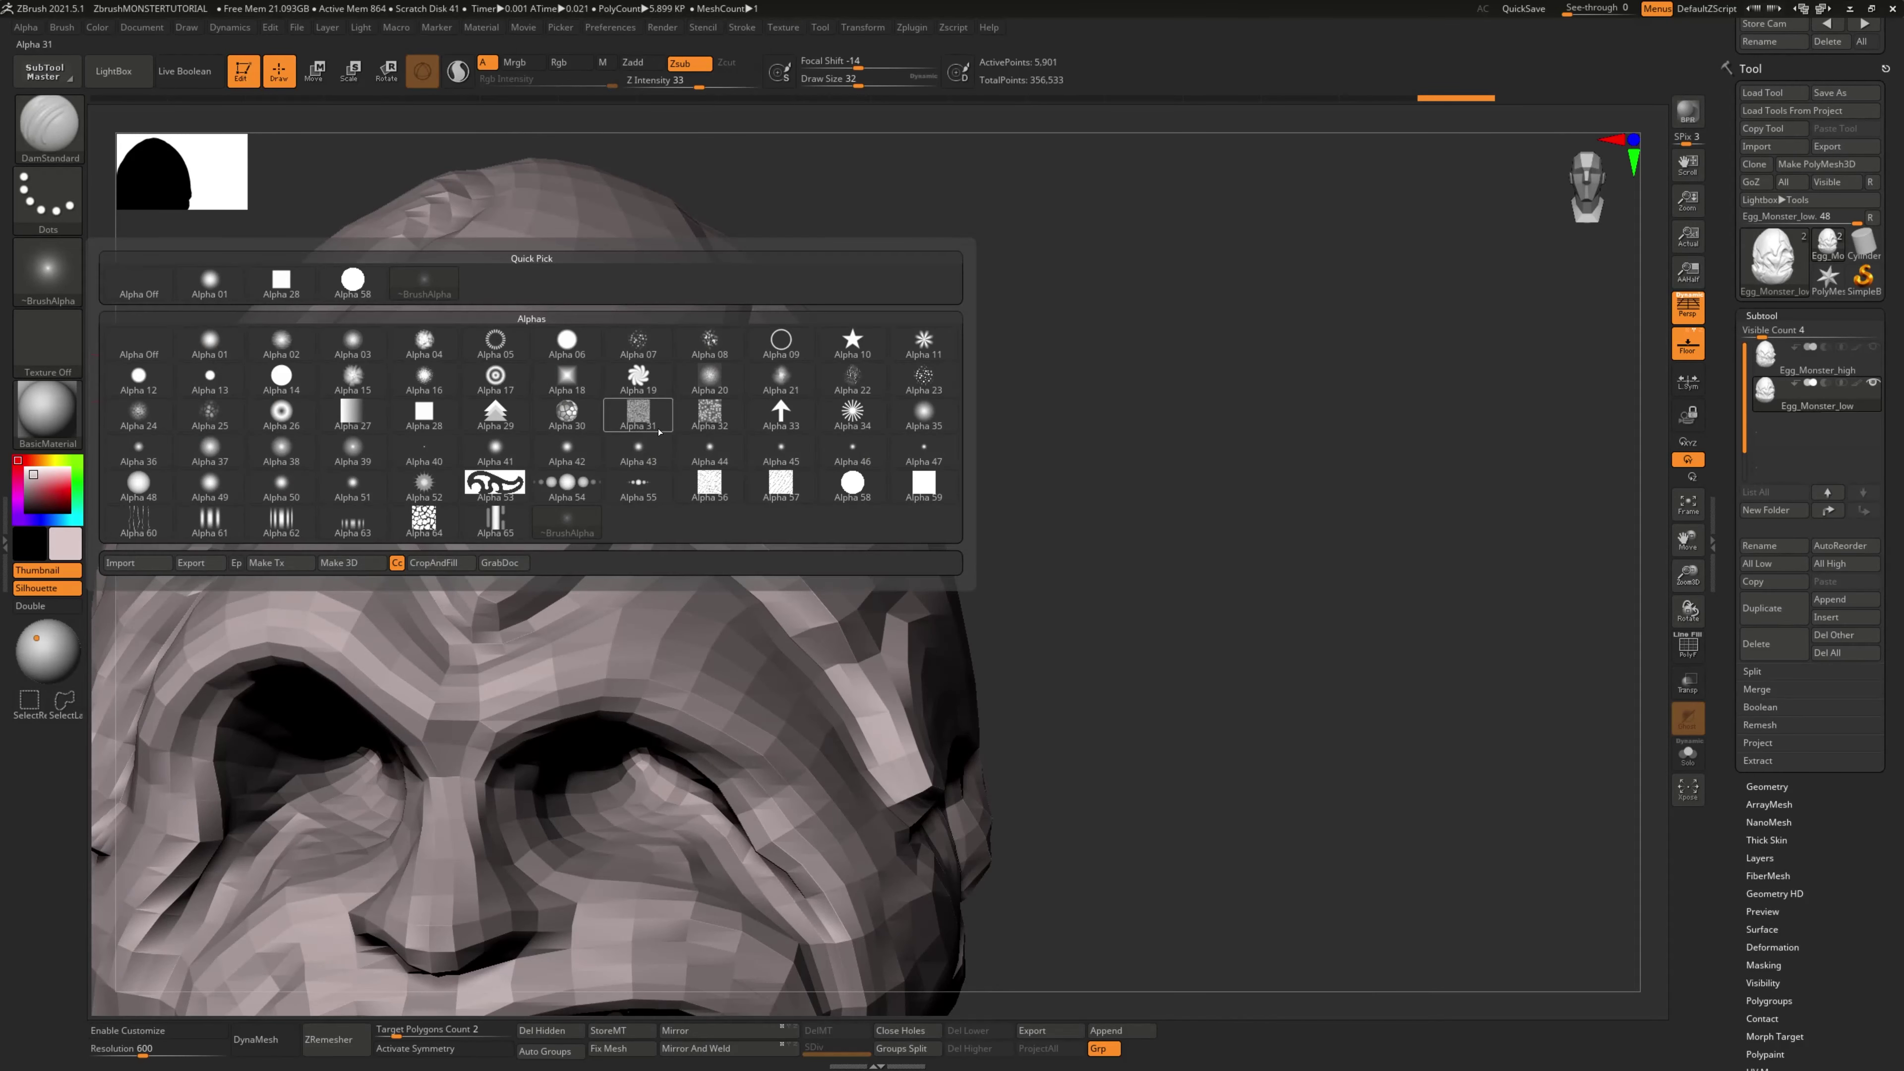
click(670, 452)
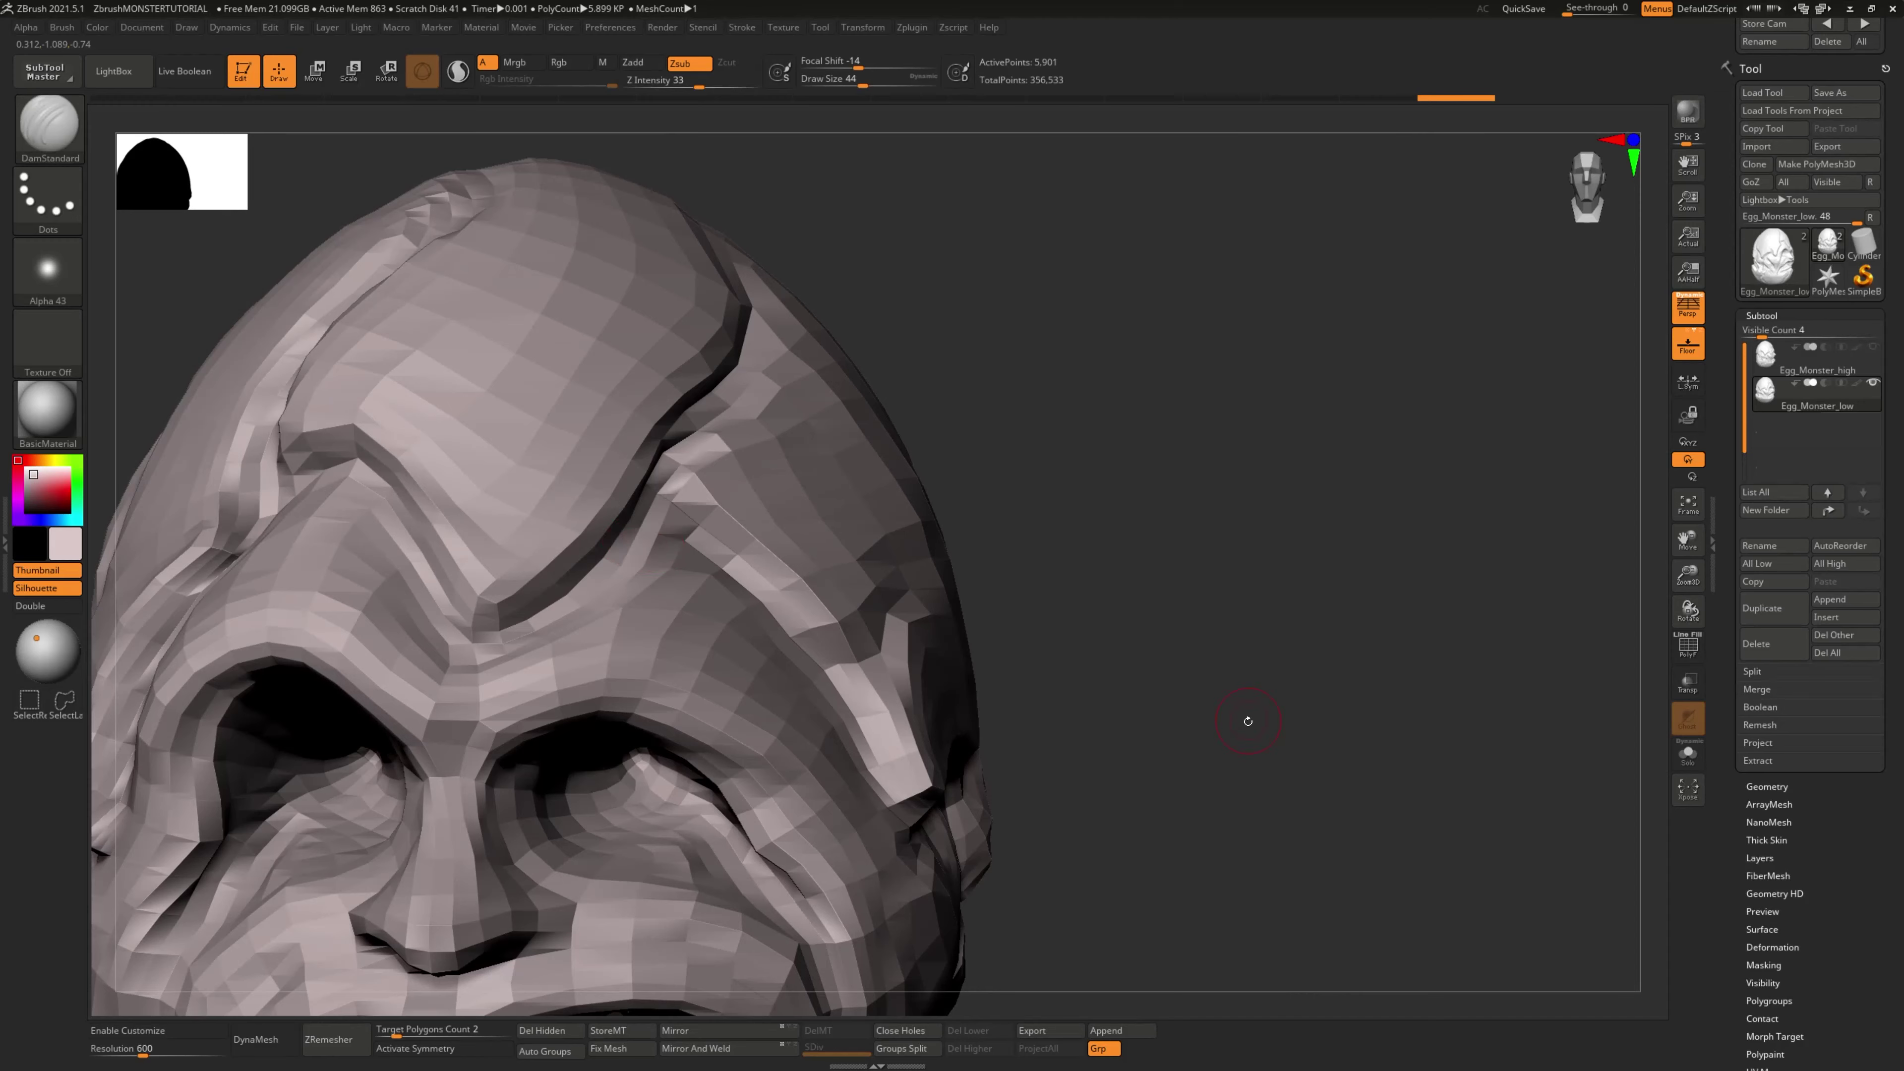
Step: Reduce the brush draw size to 36 and carve the crease along the forehead plate's lower edge
drag(1245, 722, 1179, 656)
key([)
drag(557, 501, 412, 597)
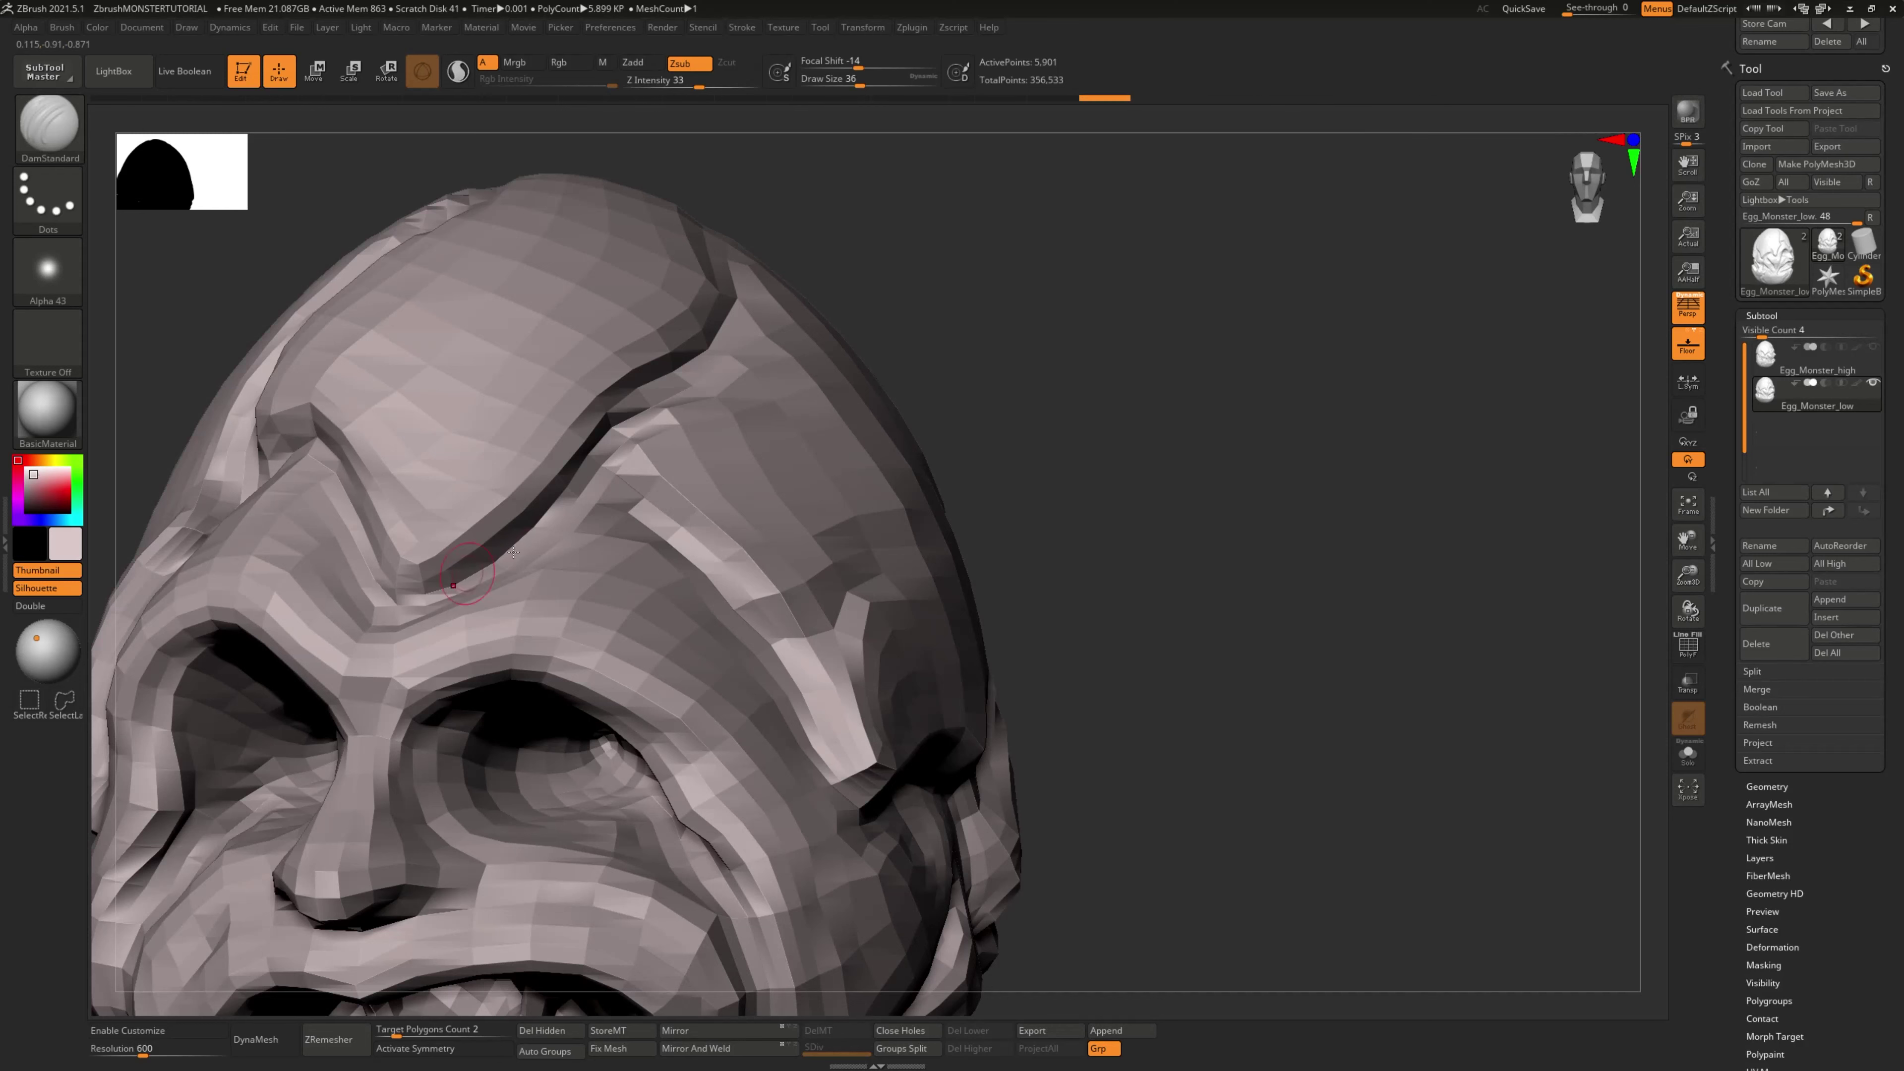
drag(1146, 570, 1050, 555)
key(ctrl+shift+z)
key(ctrl+shift+z)
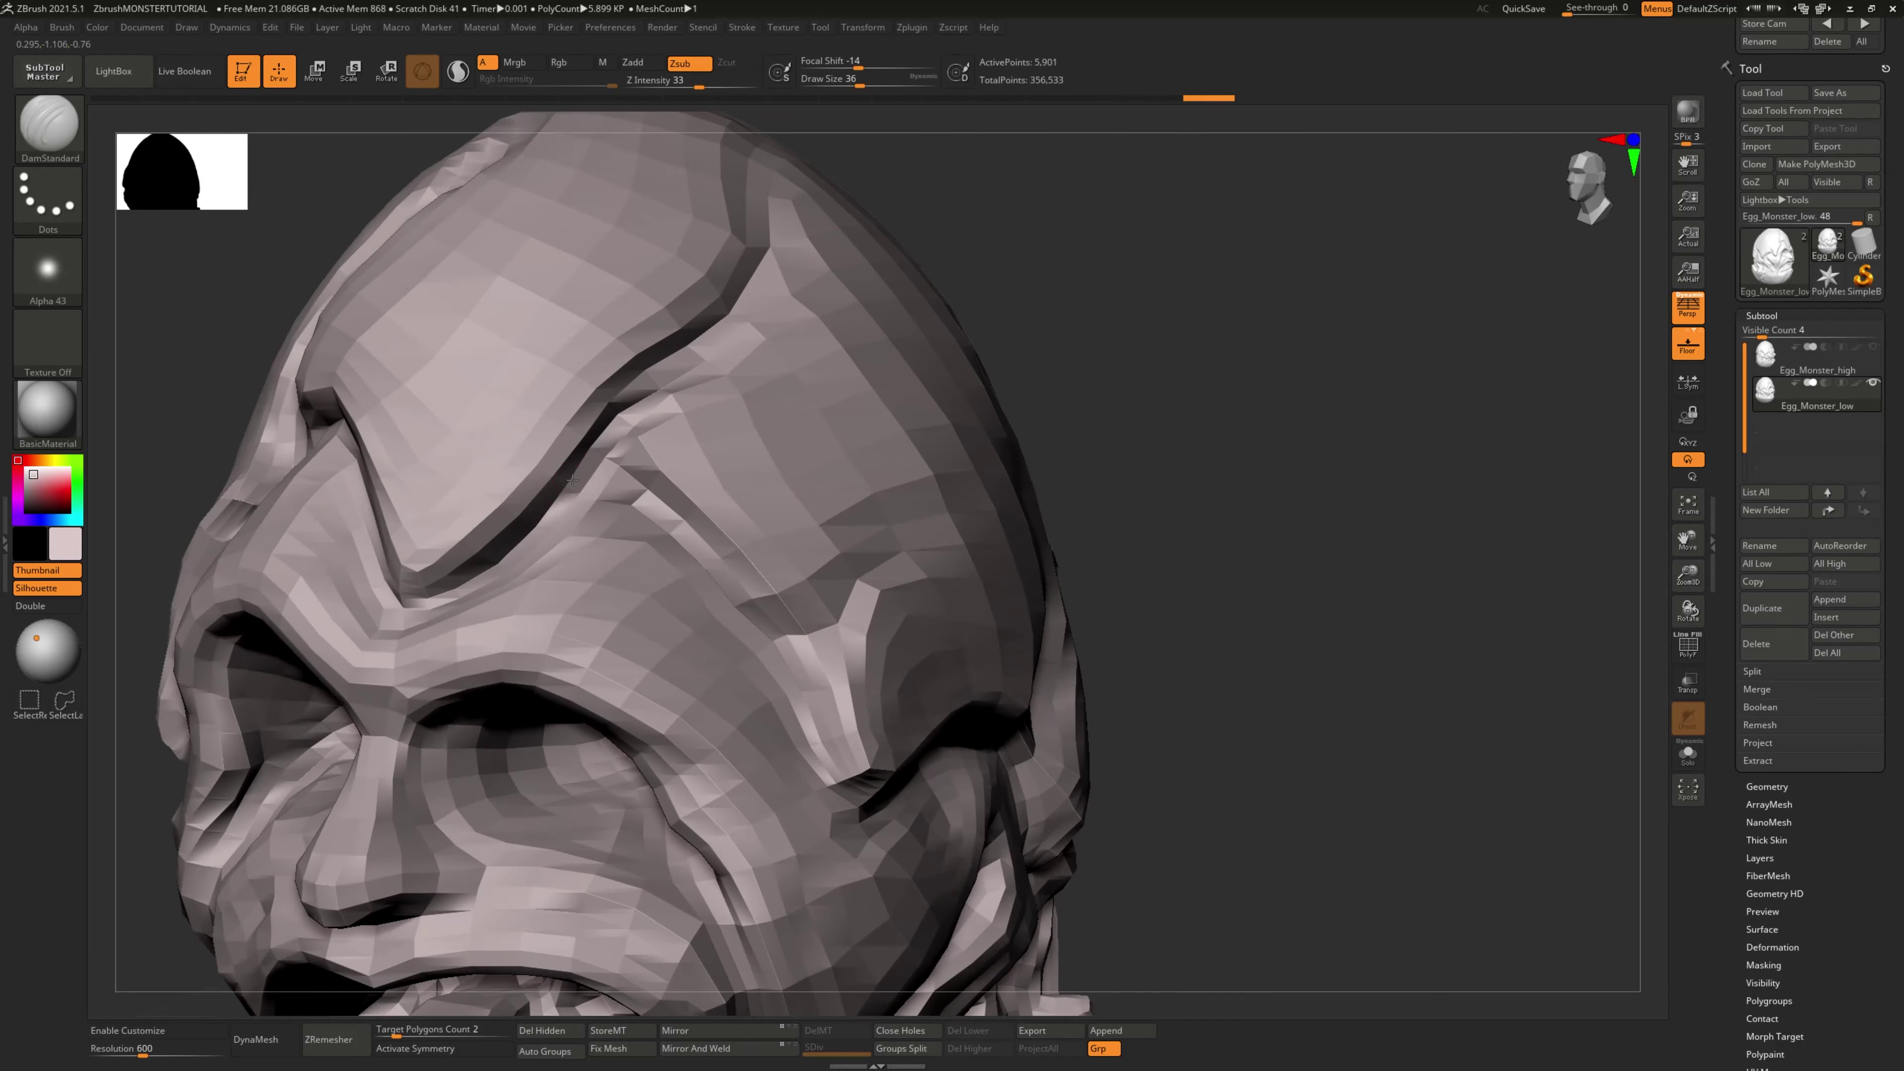
drag(572, 480, 525, 525)
mouse_move(1084, 459)
shift+mouse_down()
mouse_move(1271, 543)
mouse_move(1135, 591)
mouse_move(1133, 554)
mouse_move(1111, 562)
mouse_move(1126, 542)
mouse_move(1079, 558)
mouse_move(1193, 570)
mouse_move(997, 560)
mouse_move(1062, 546)
mouse_move(1079, 566)
mouse_move(1001, 582)
shift+mouse_up()
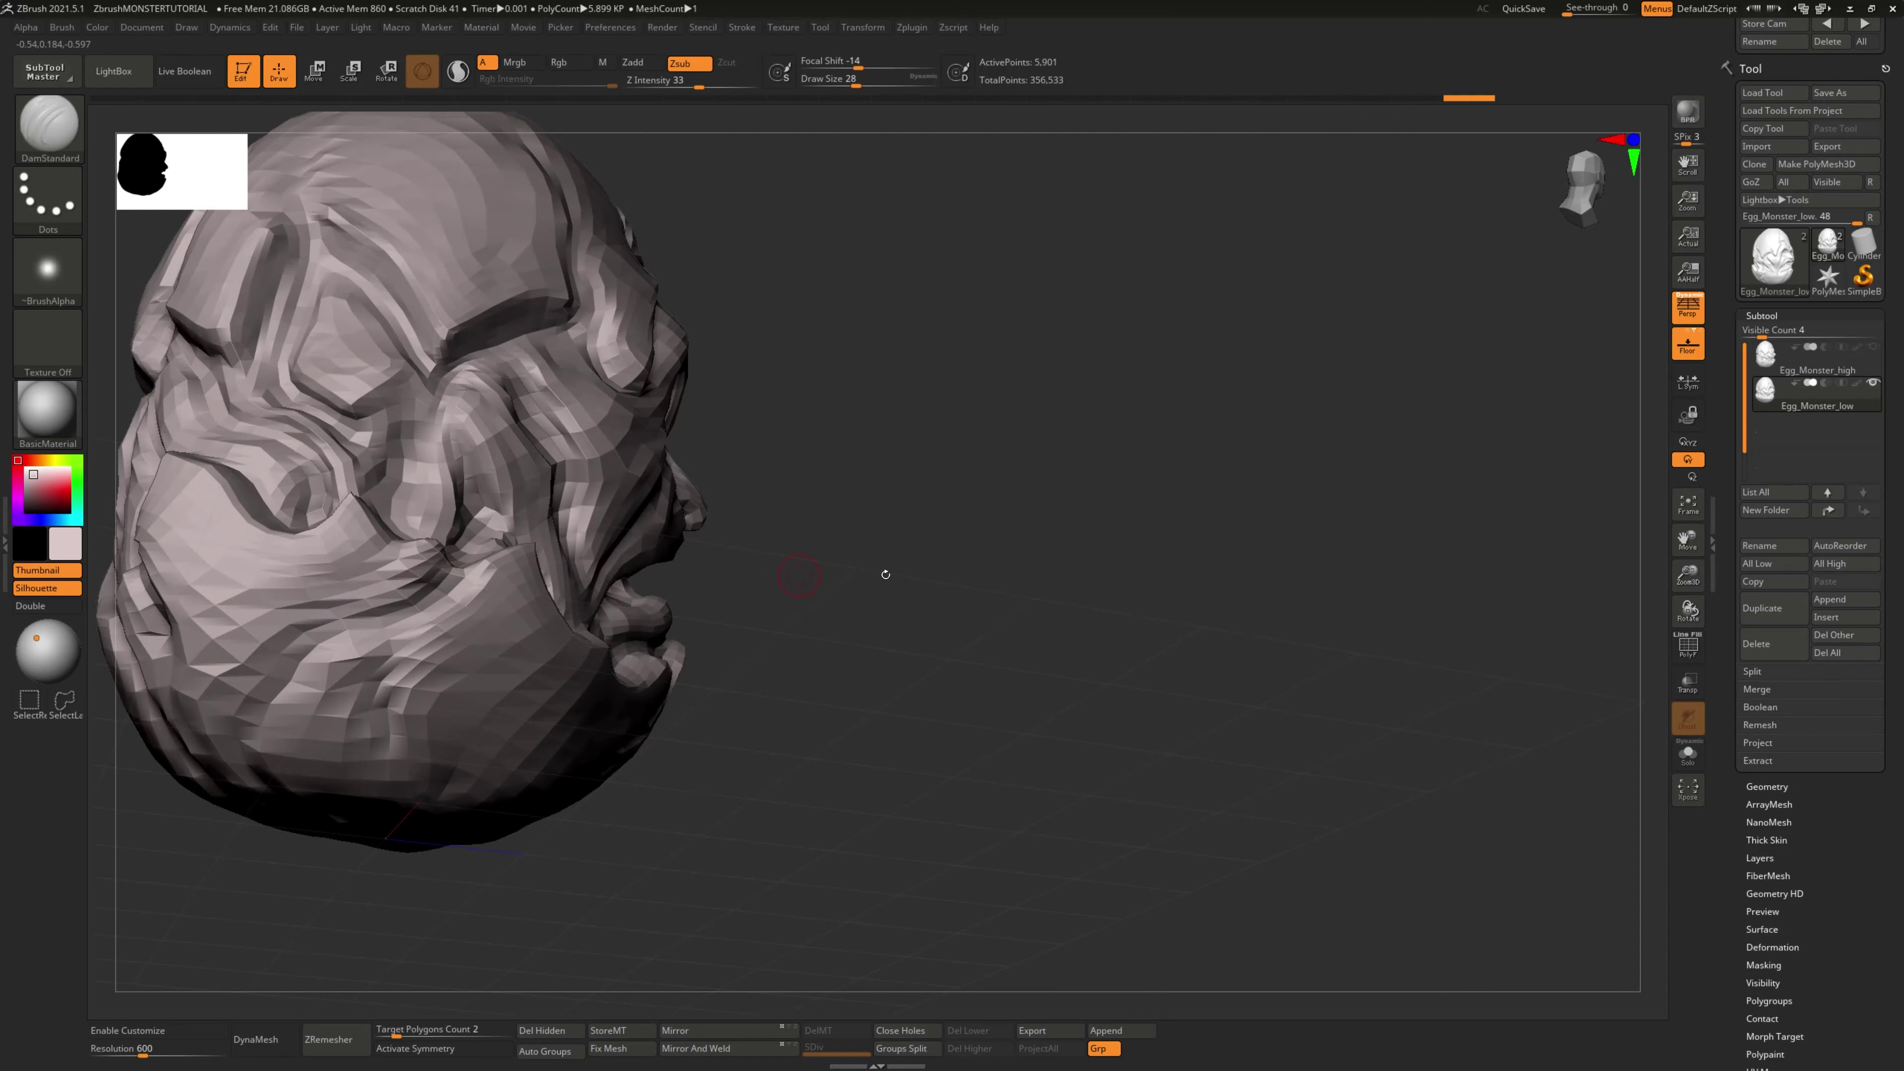
mouse_move(885, 574)
mouse_down()
mouse_move(1007, 574)
mouse_move(807, 591)
mouse_move(871, 617)
mouse_move(857, 609)
mouse_move(977, 557)
mouse_move(982, 578)
mouse_move(1173, 574)
mouse_move(1164, 727)
mouse_up()
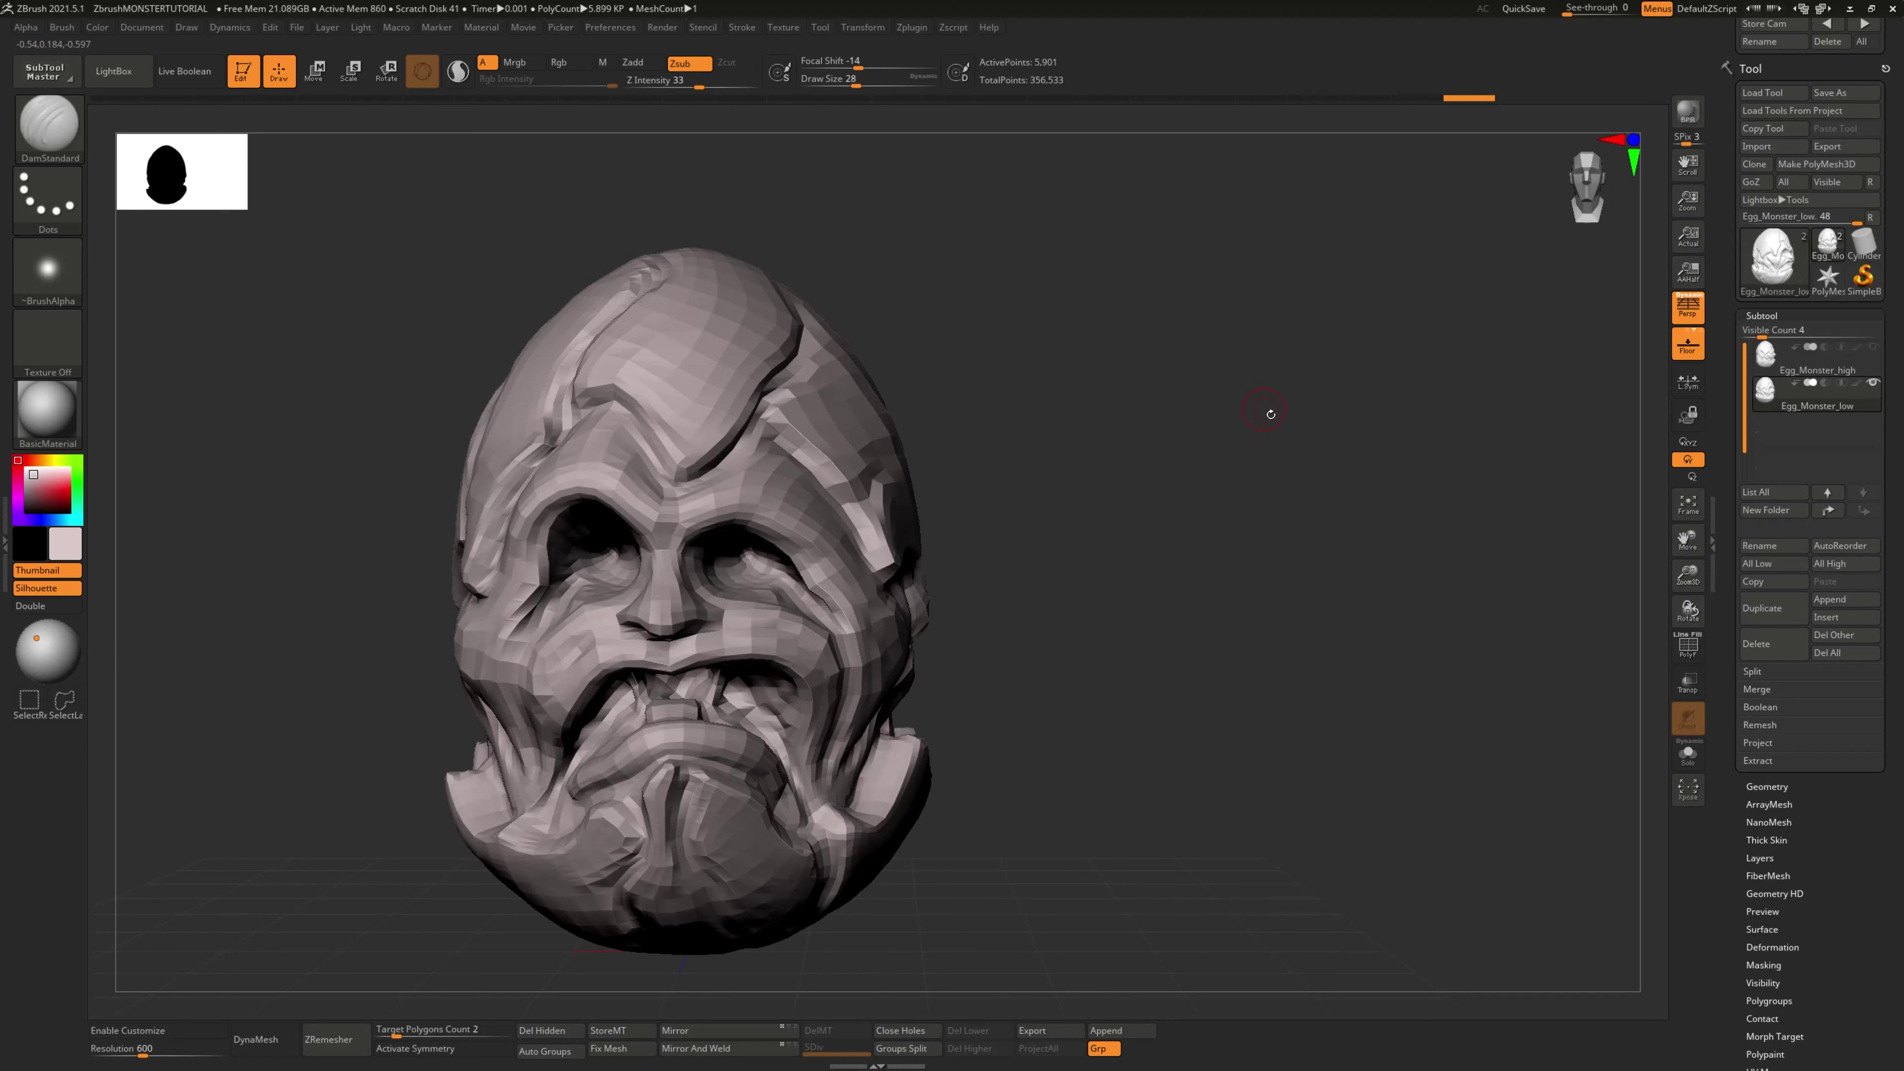
click(952, 26)
mouse_move(924, 28)
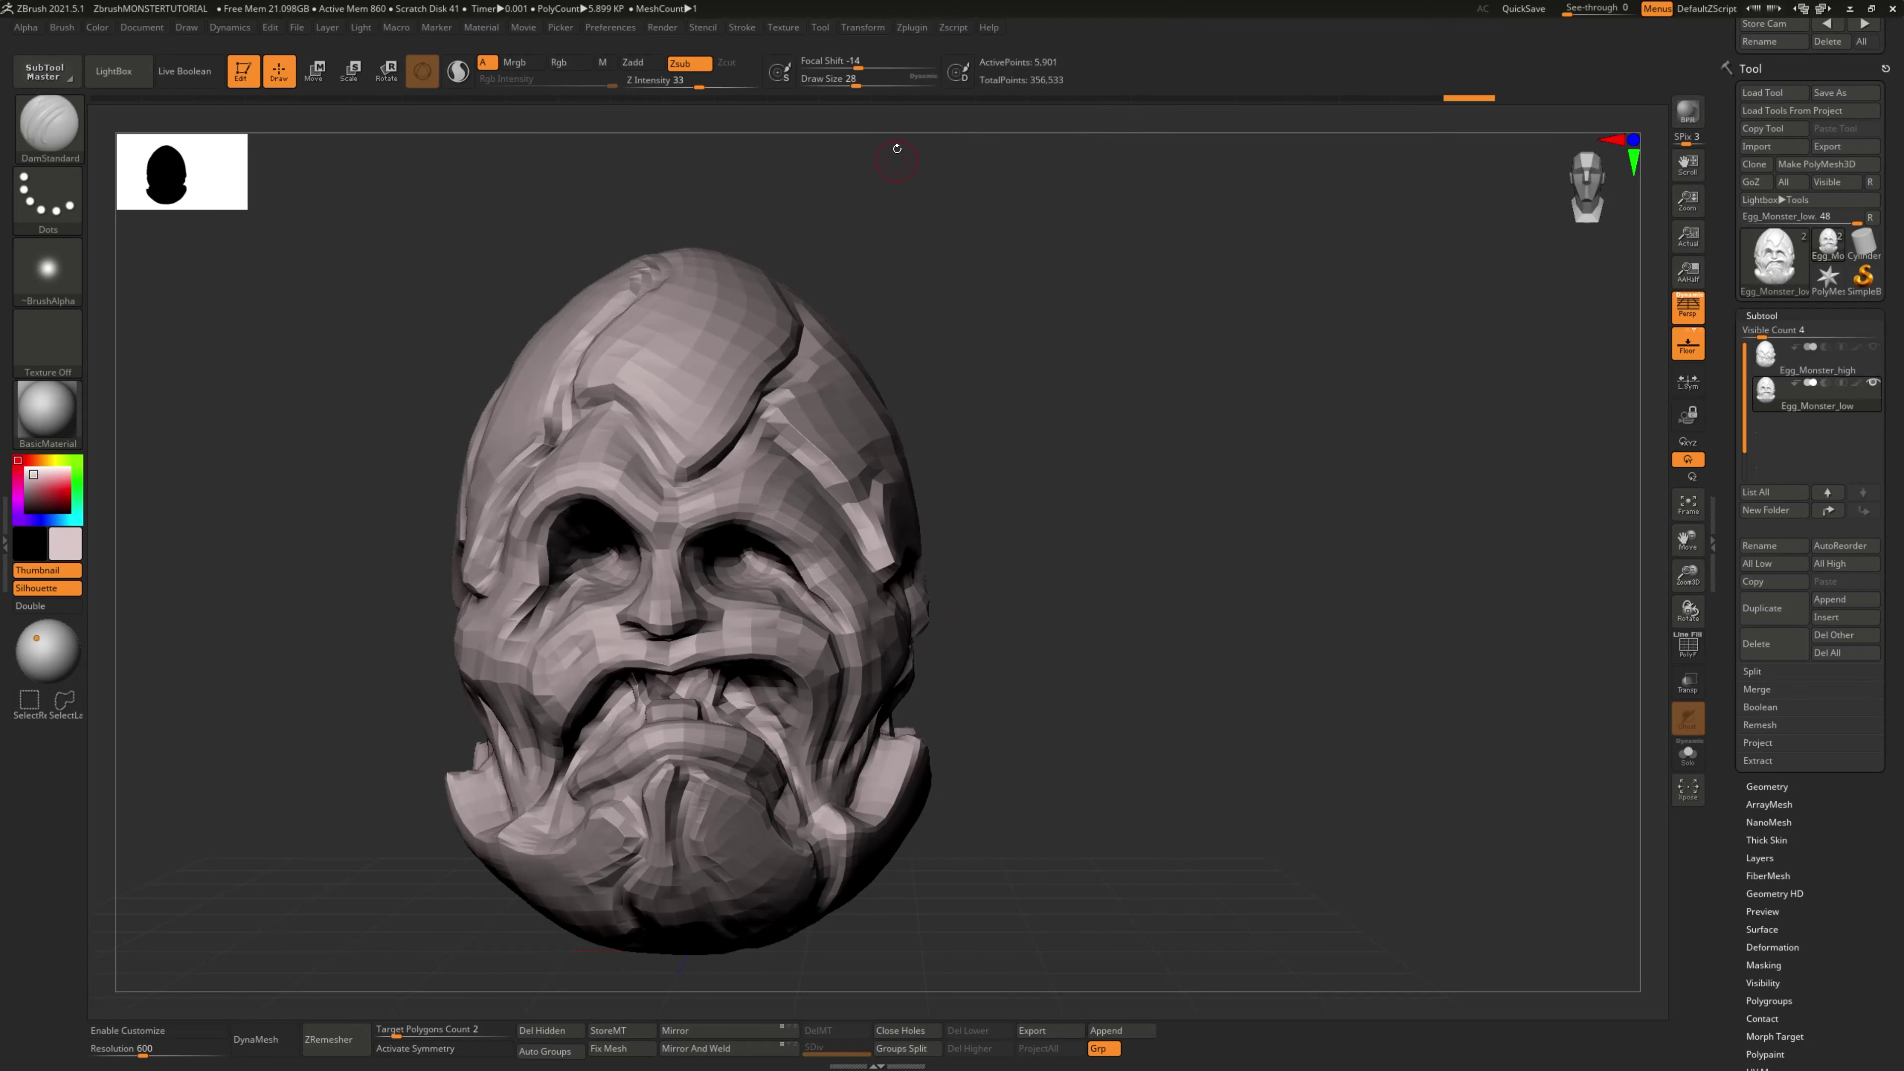
click(916, 28)
Step: Compare the Egg_Monster_high sculpt with the Egg_Monster_low mesh by switching subtools and toggling the high sculpt's visibility
mouse_move(1844, 366)
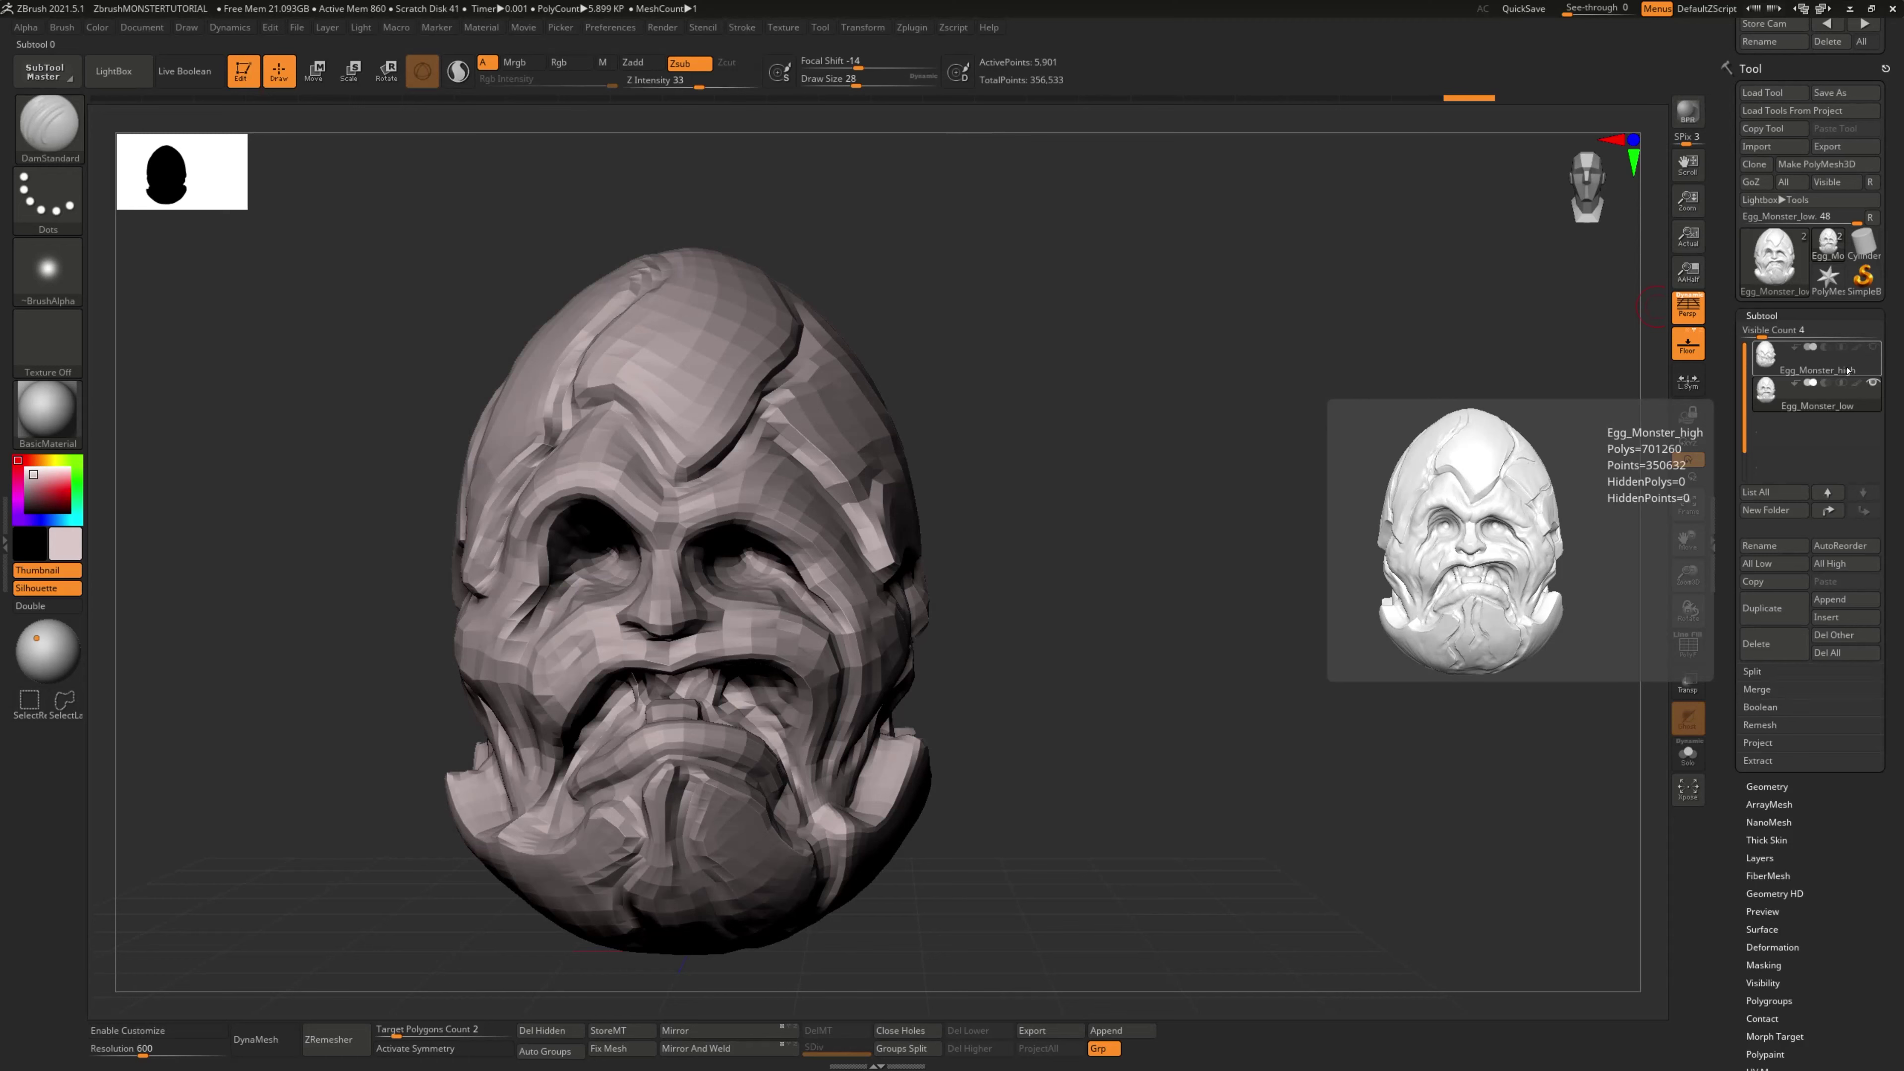
click(1849, 369)
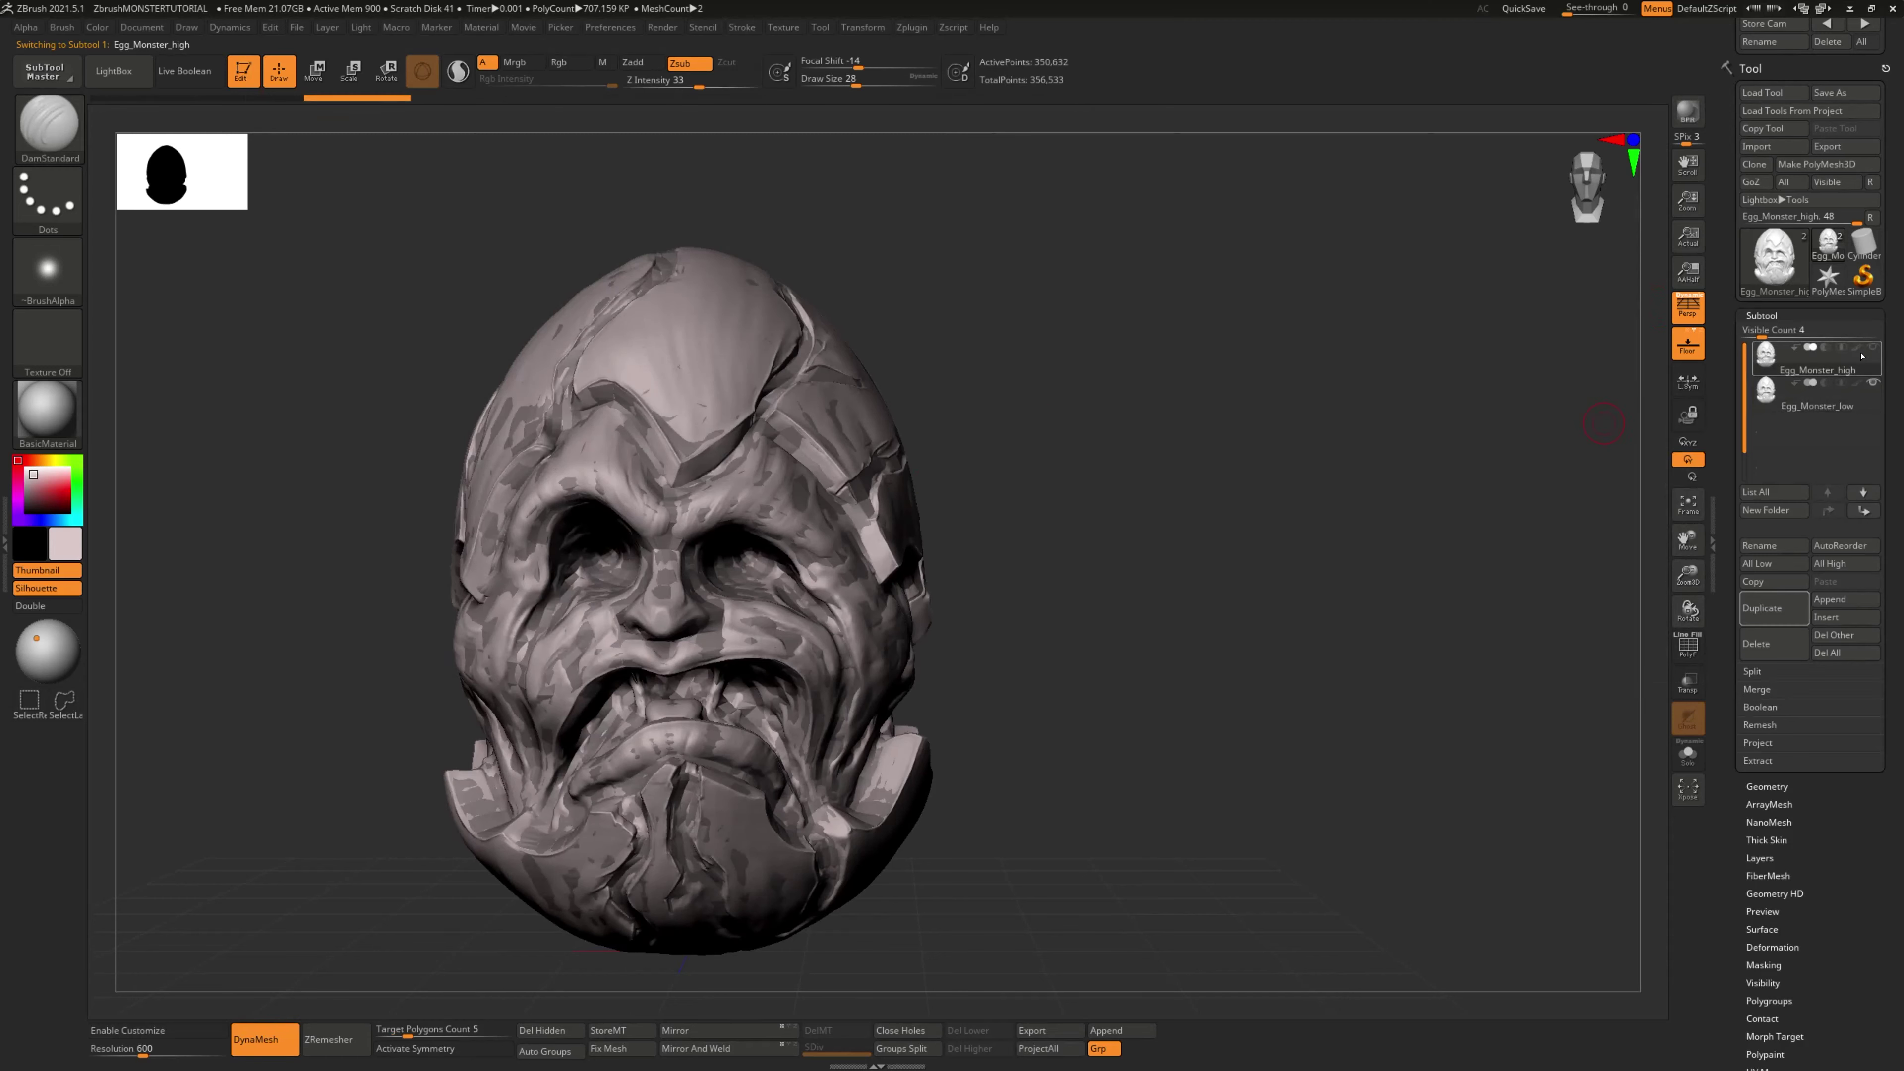
mouse_move(1873, 349)
click(1866, 393)
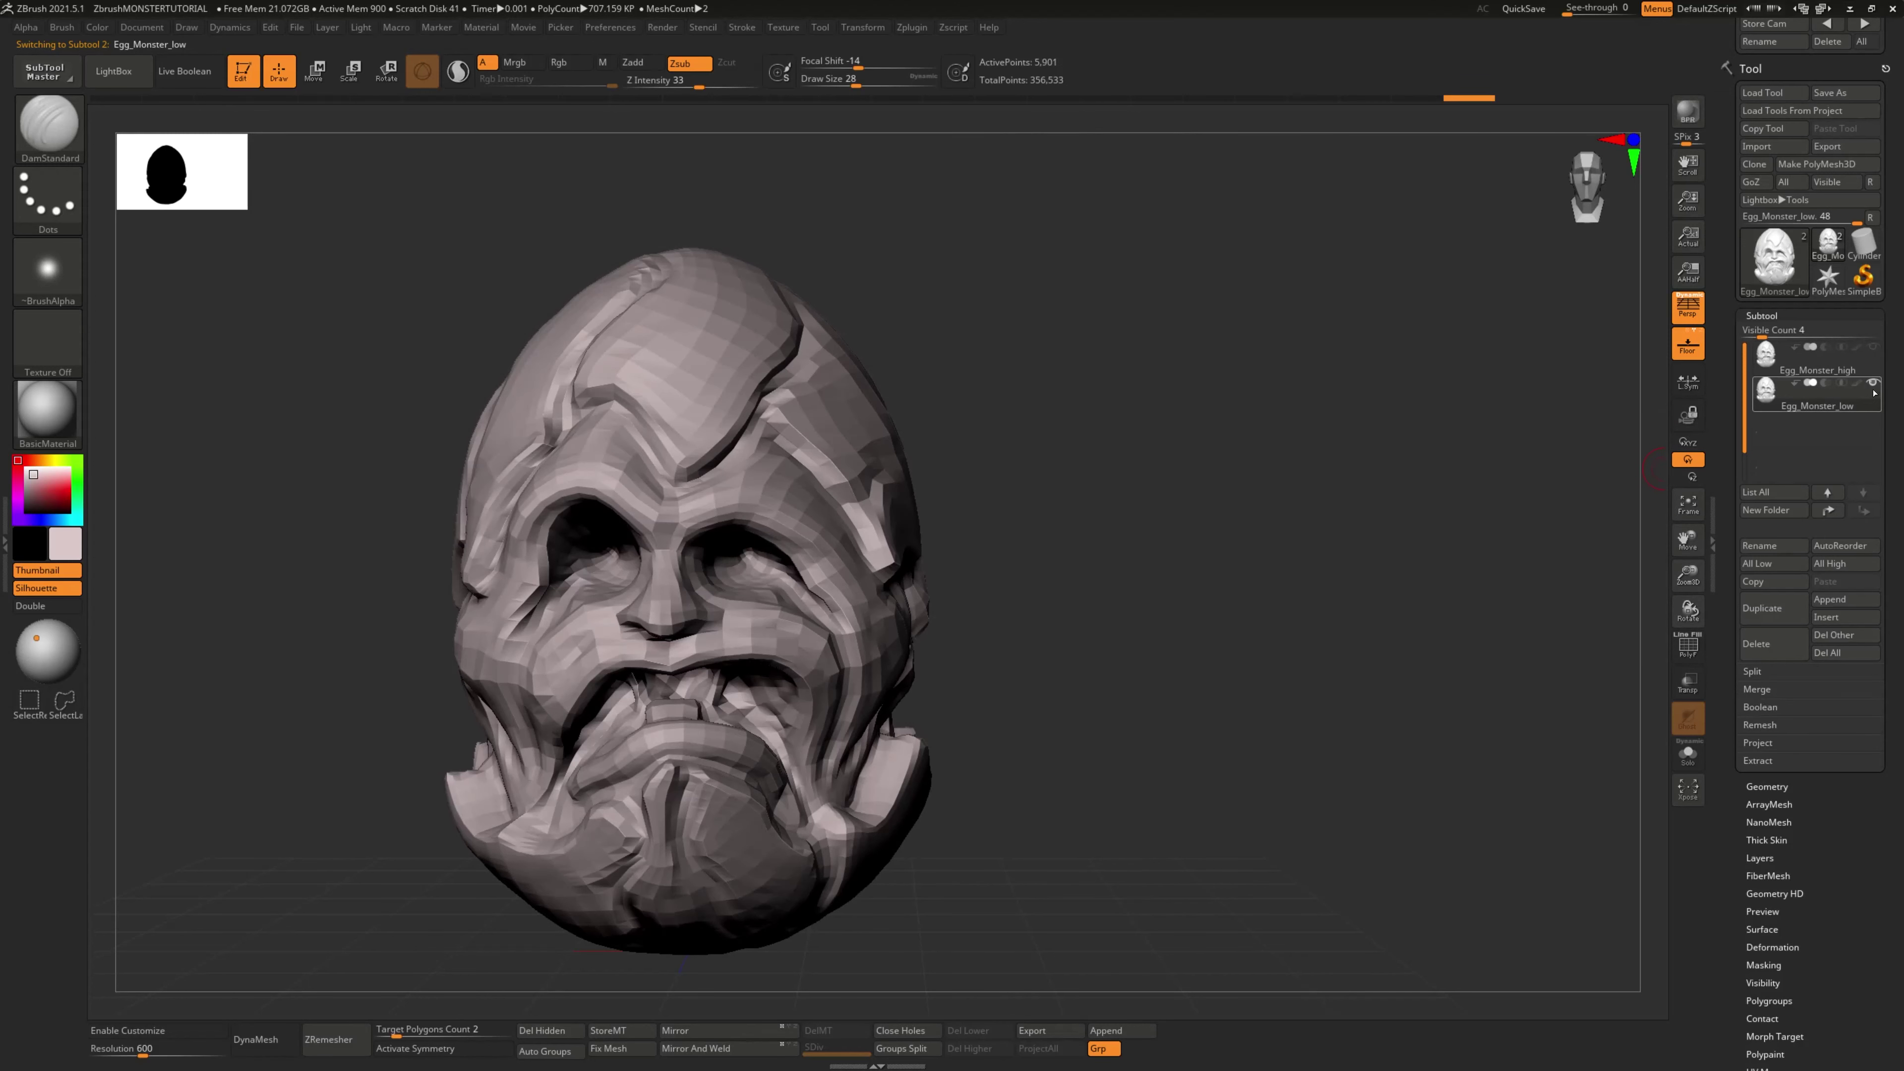
click(1872, 348)
click(1872, 348)
mouse_move(1140, 571)
mouse_down()
mouse_move(1113, 540)
mouse_move(1125, 553)
mouse_up()
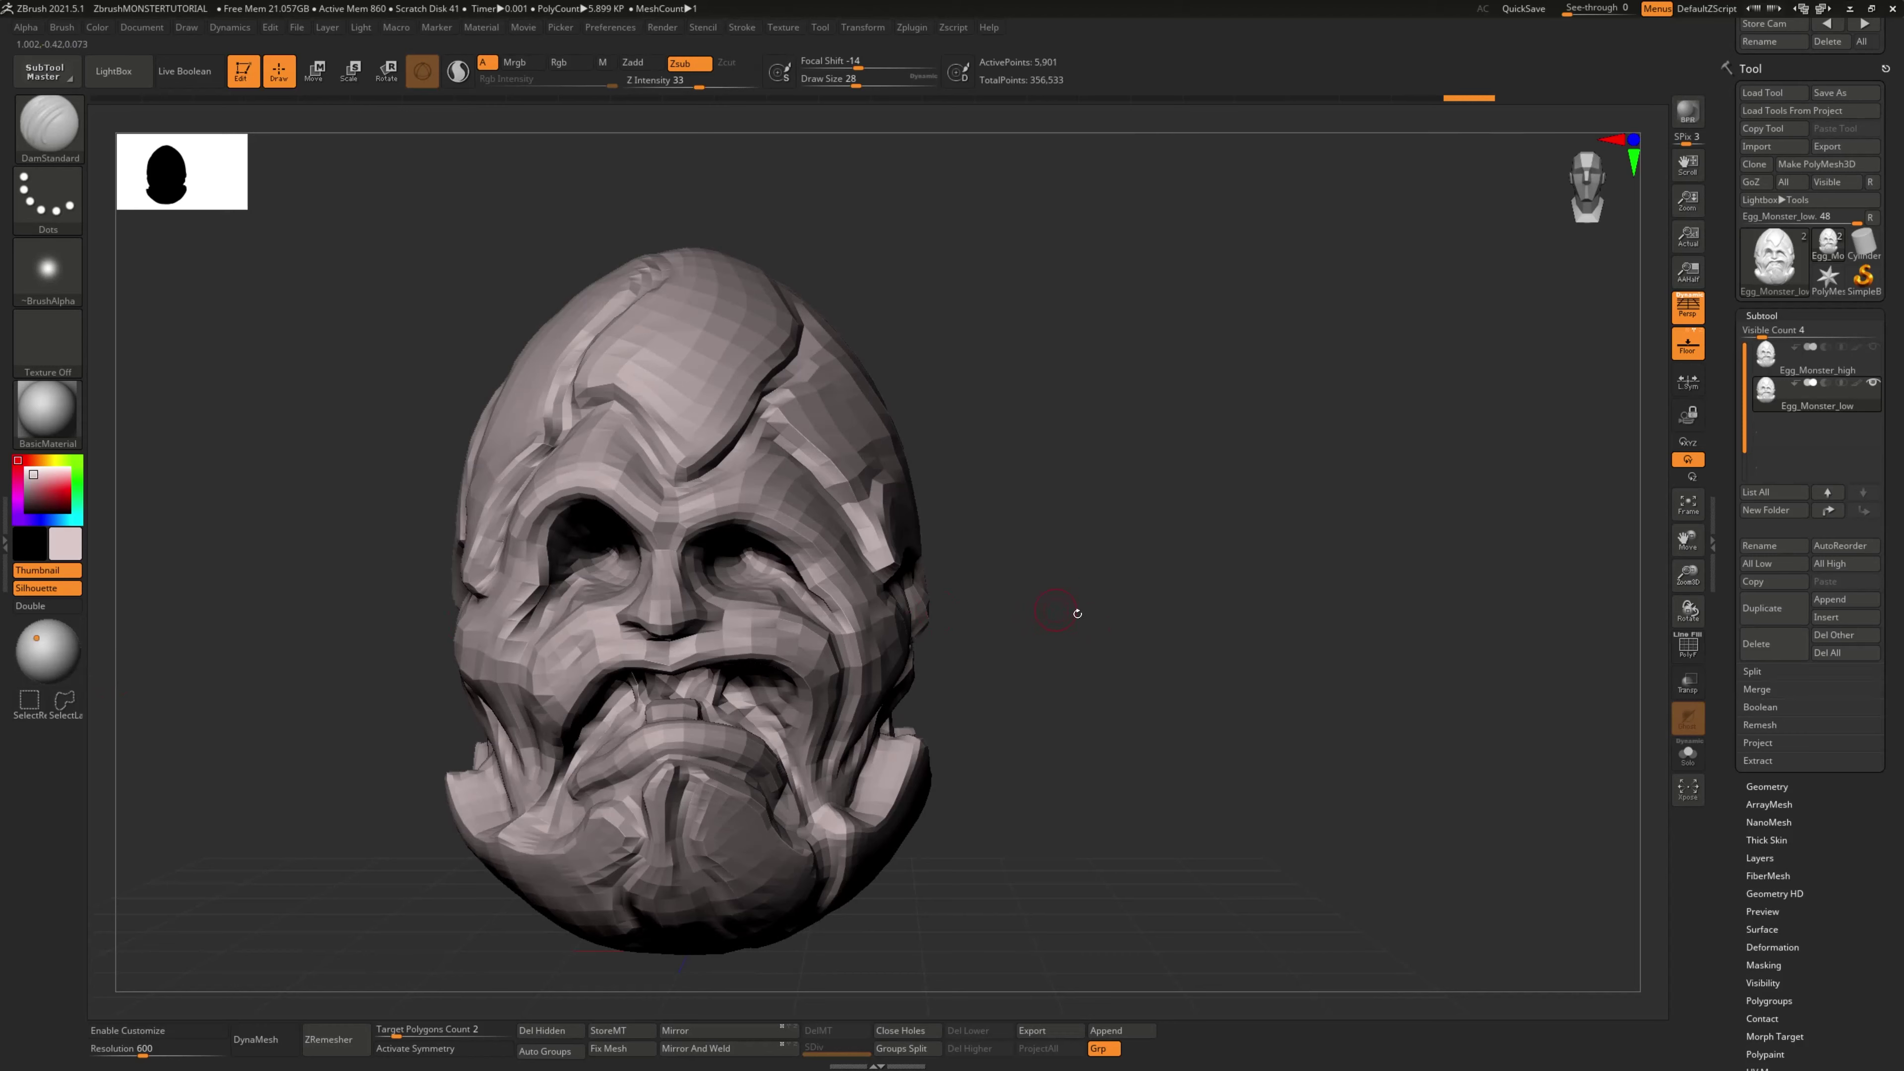
drag(1076, 612, 993, 588)
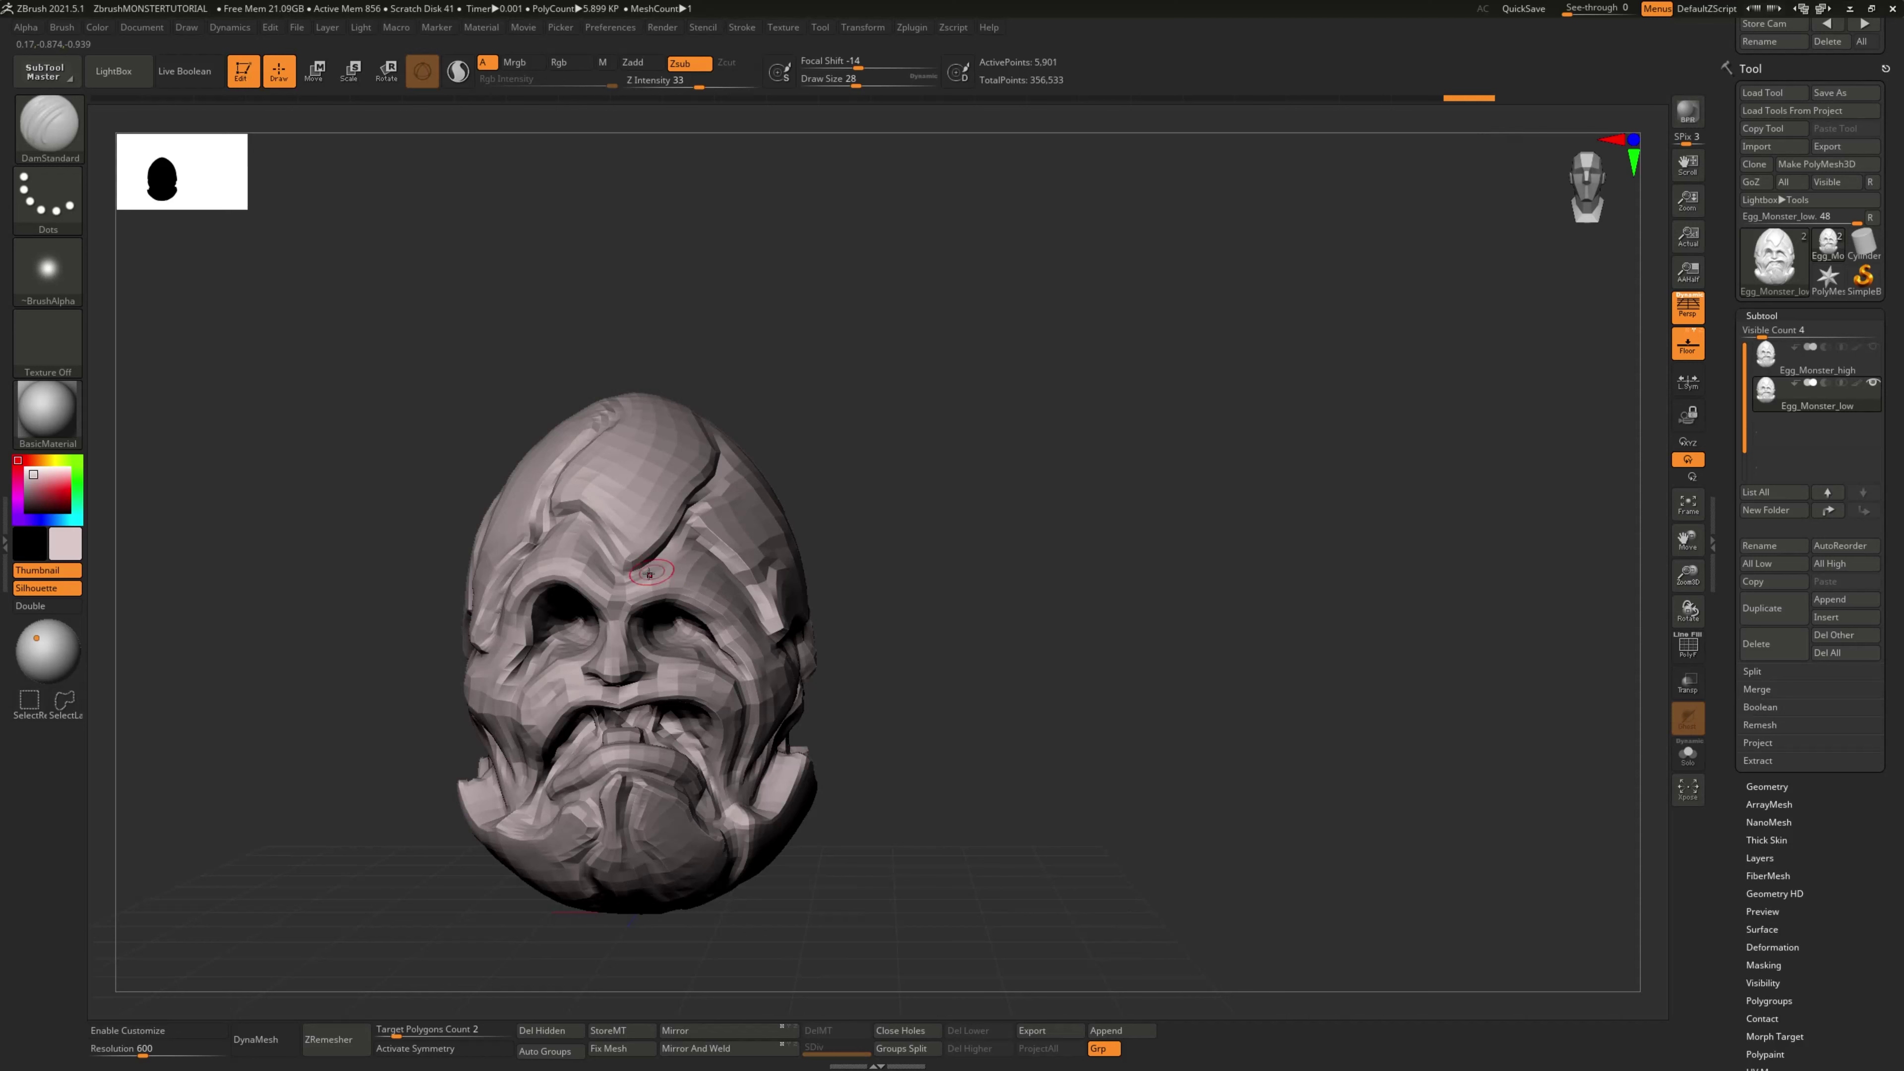
mouse_move(967, 534)
mouse_down()
mouse_move(1042, 534)
mouse_move(1017, 521)
mouse_up()
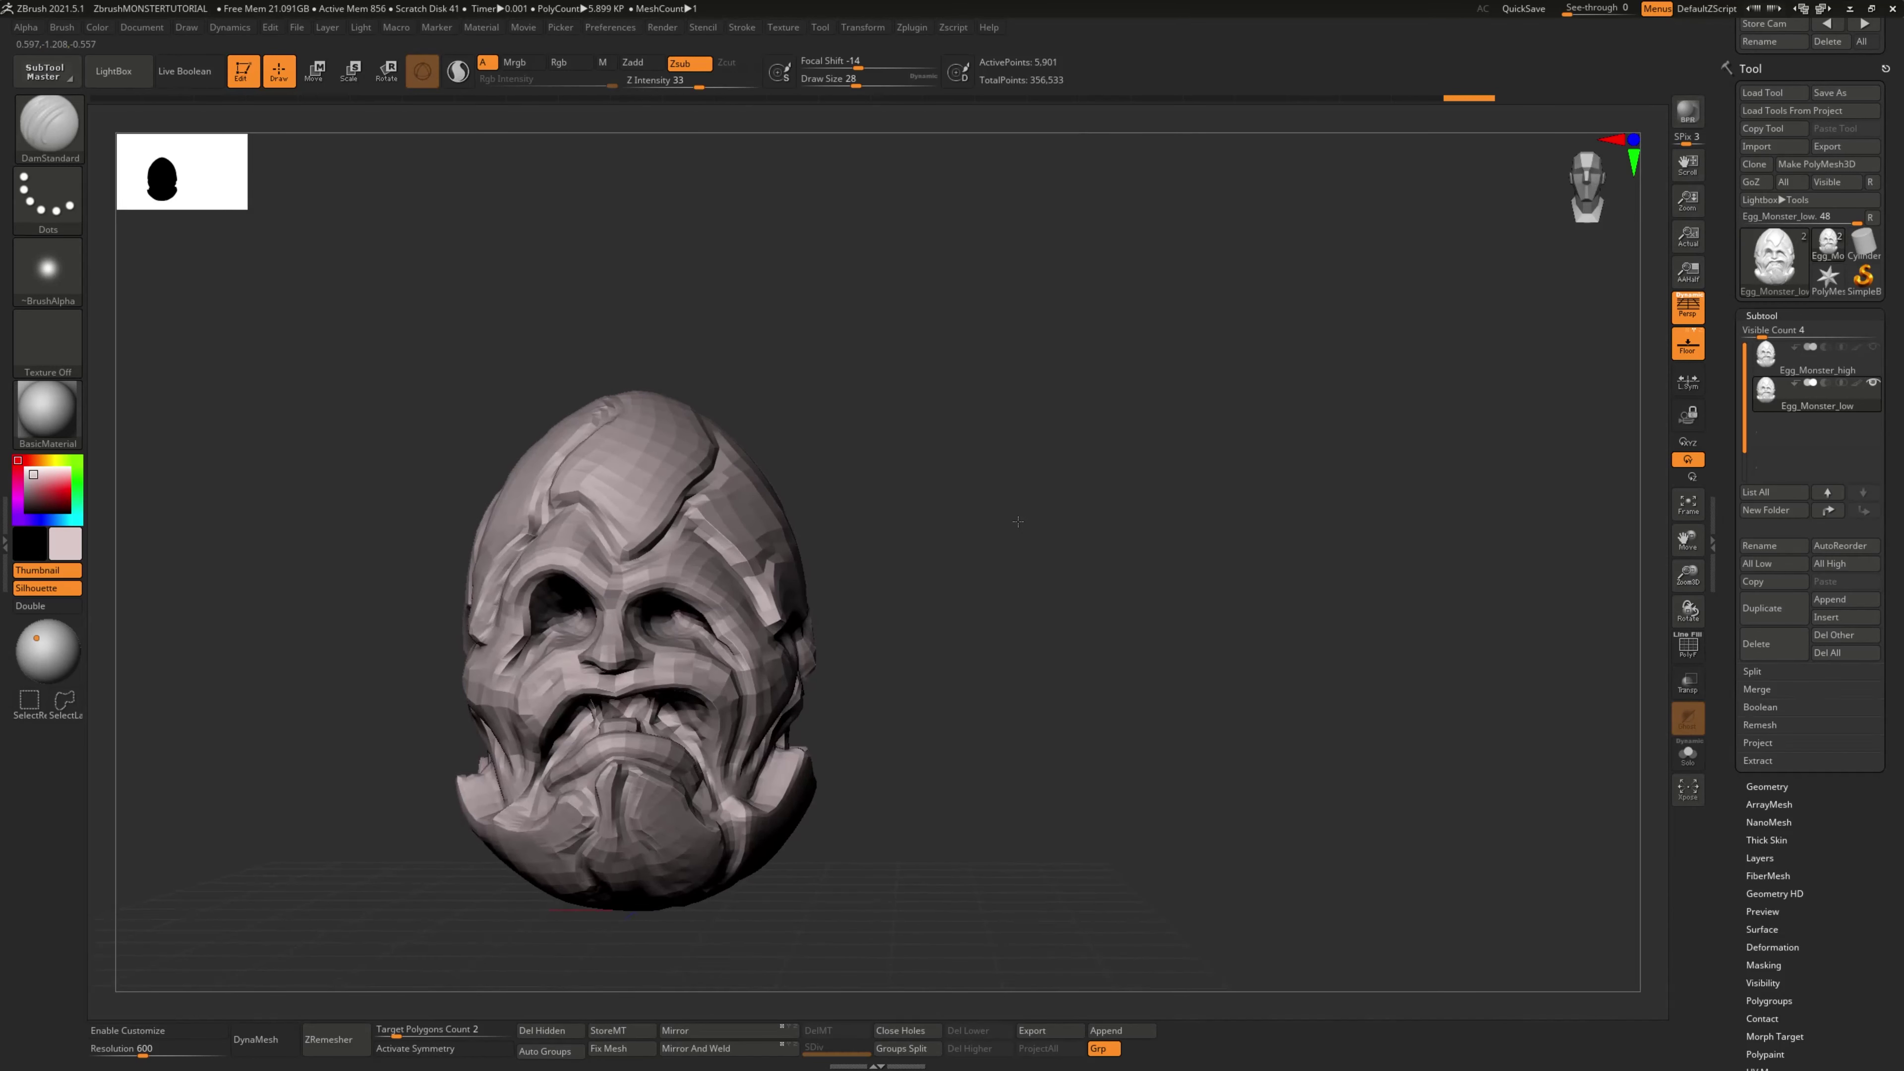